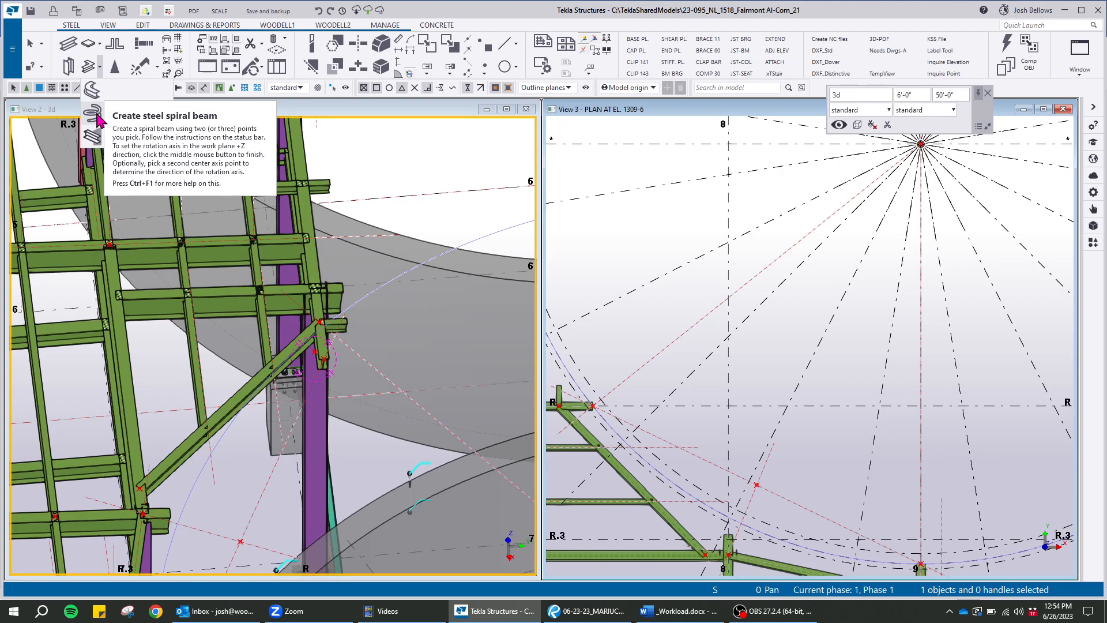
Start creating a steel spiral beam with its properties open: name SPIRAL CHANNEL, profile C8X11.5, material A992
left_click(94, 114)
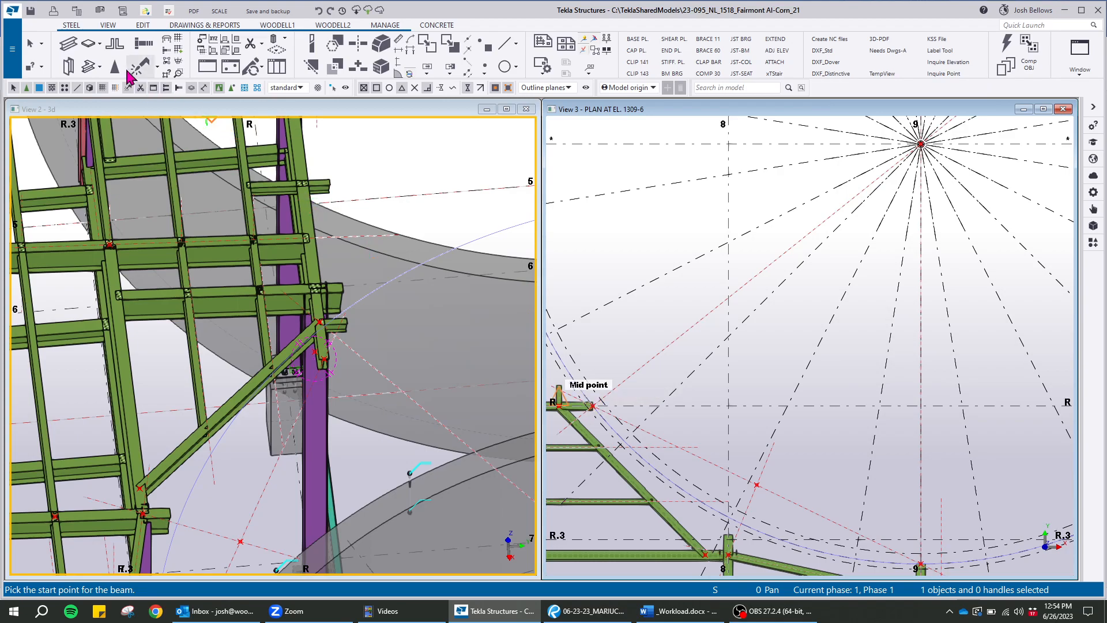
left_click(103, 69)
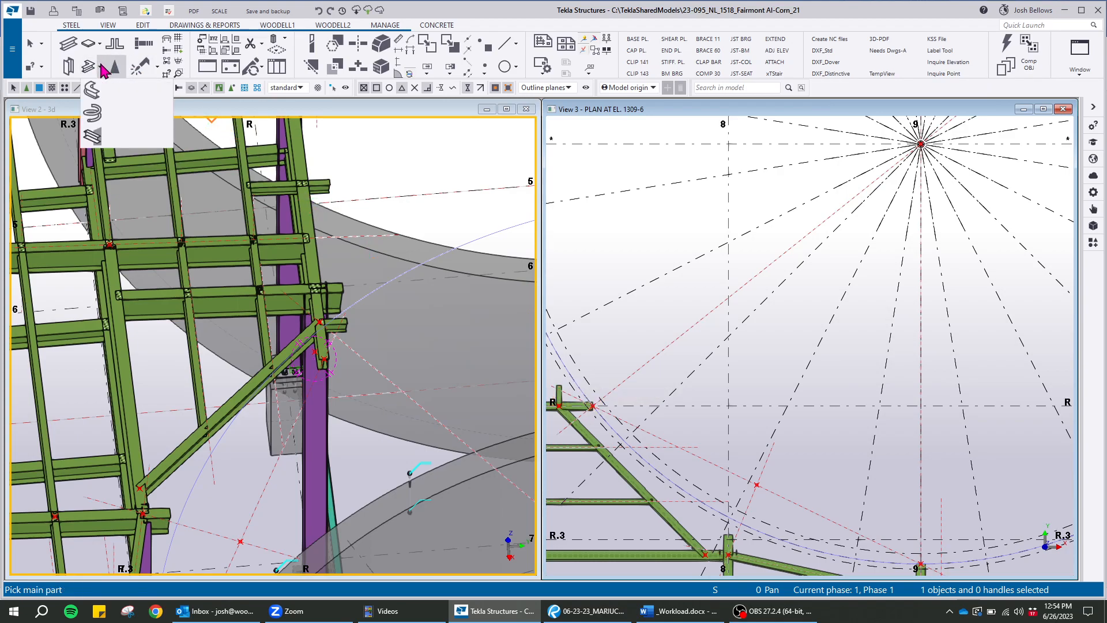
left_click(91, 117)
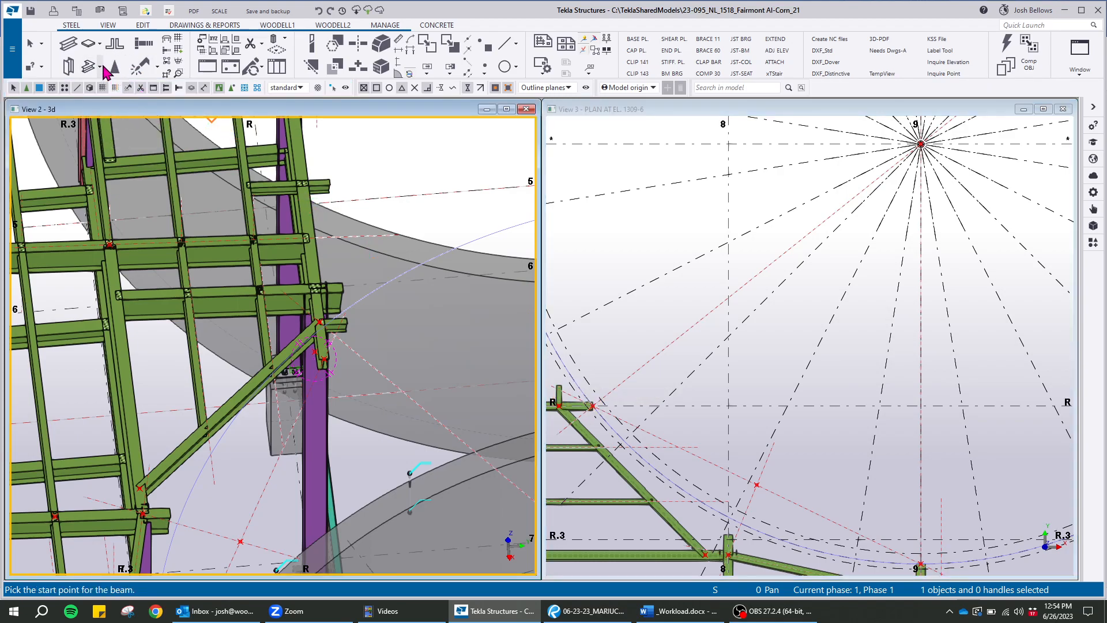
left_click(102, 69)
left_click(92, 135)
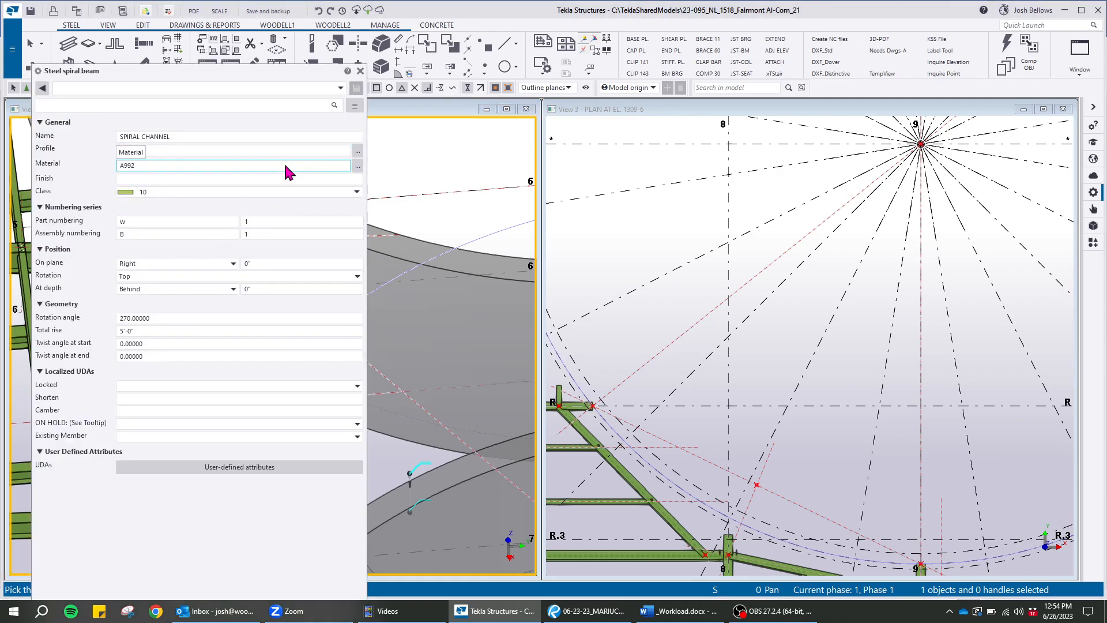
left_click_drag(279, 70, 316, 10)
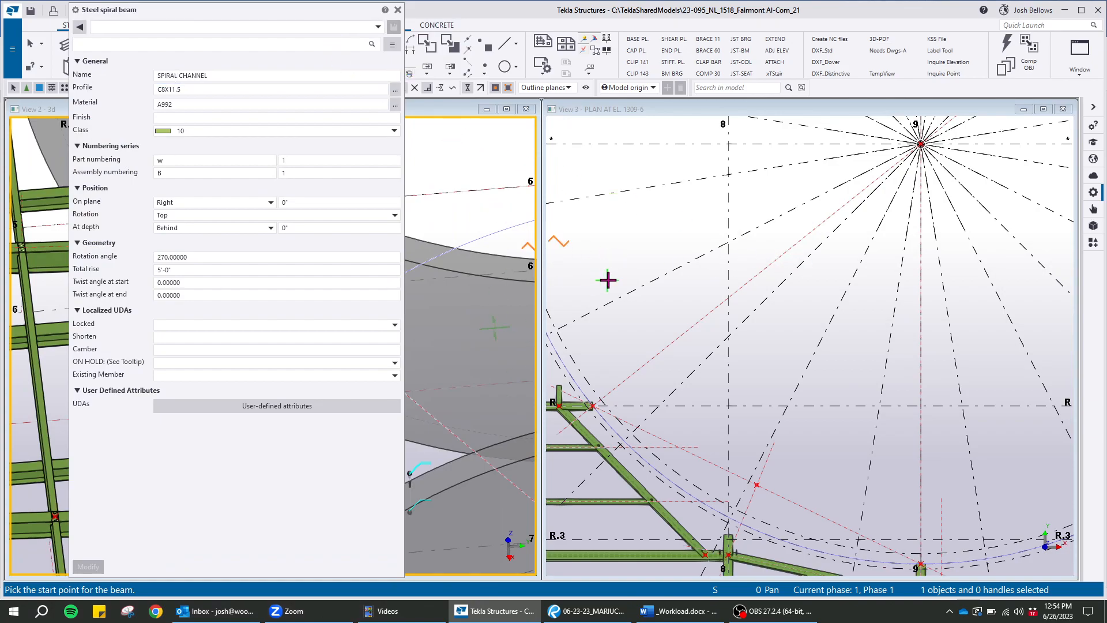
Examine the framing ends around the curved roof edge in the plan and 3D views to locate the spiral's endpoints
middle_click_drag(623, 259, 796, 243)
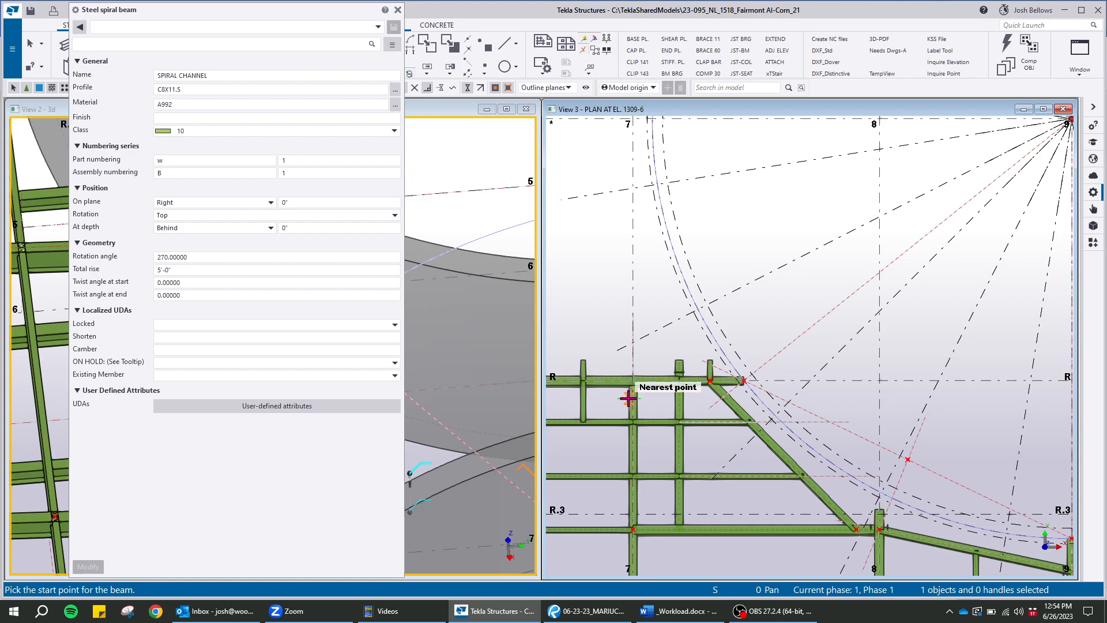
middle_click_drag(820, 348, 692, 195)
left_click_drag(320, 6, 916, 52)
middle_click_drag(354, 299, 328, 213)
scroll(290, 238, "down", 4)
middle_click_drag(261, 400, 216, 292, "ctrl")
scroll(141, 298, "up", 8)
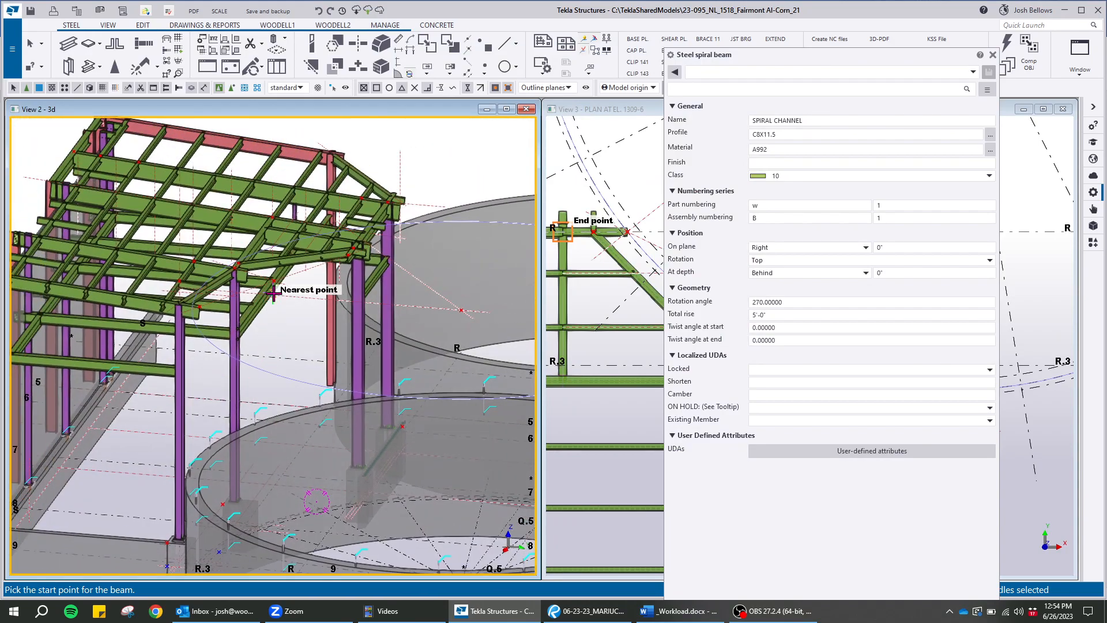
scroll(130, 298, "down", 2)
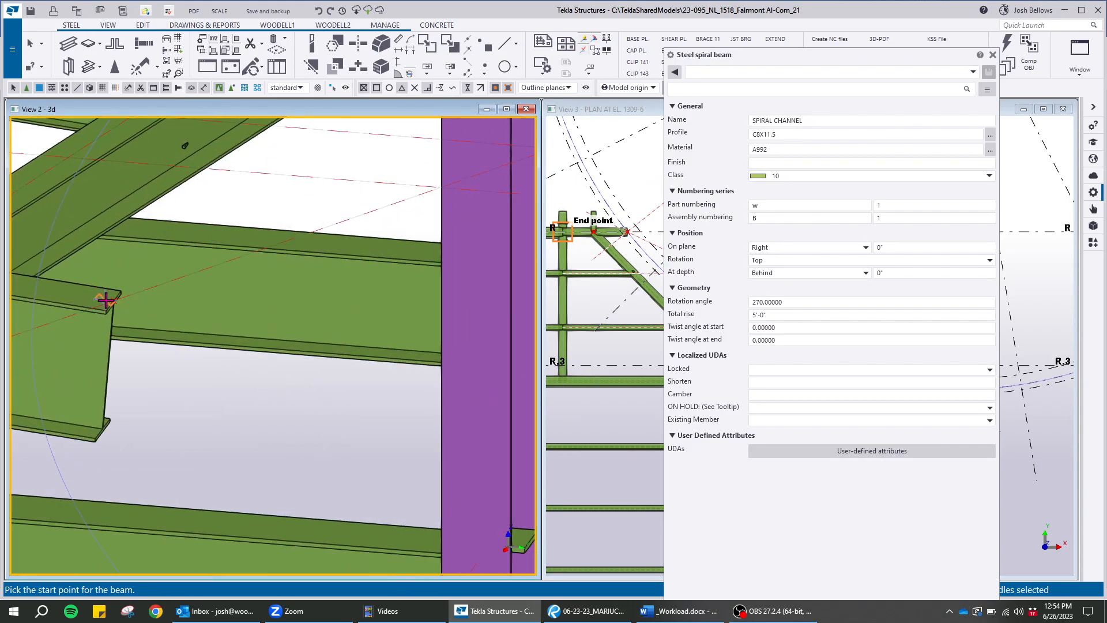
scroll(115, 300, "down", 4)
scroll(388, 208, "up", 5)
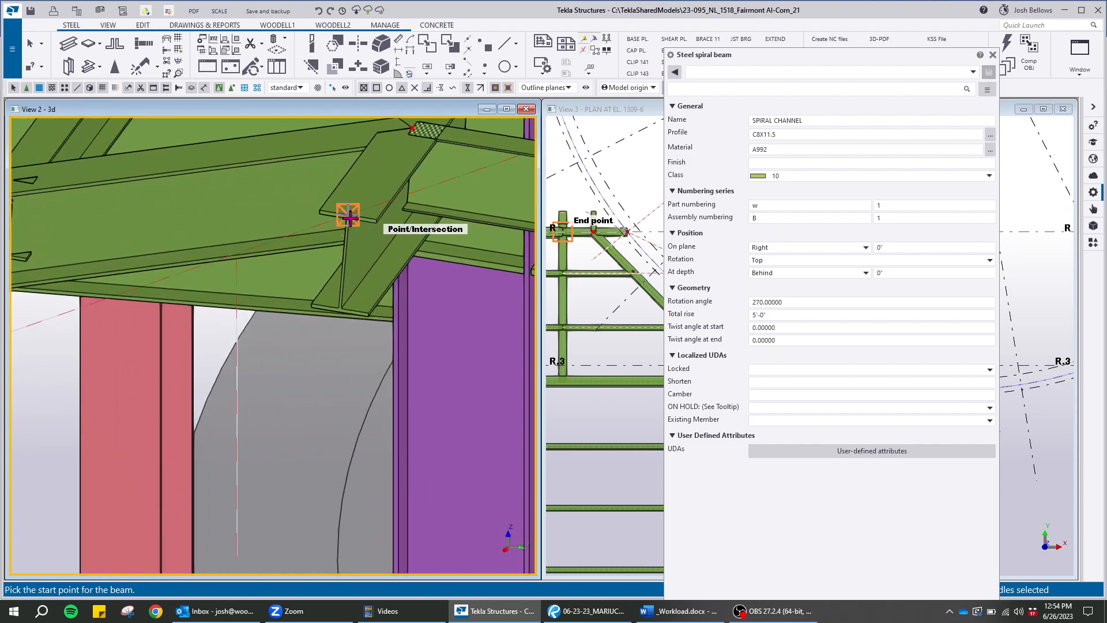
scroll(350, 218, "down", 6)
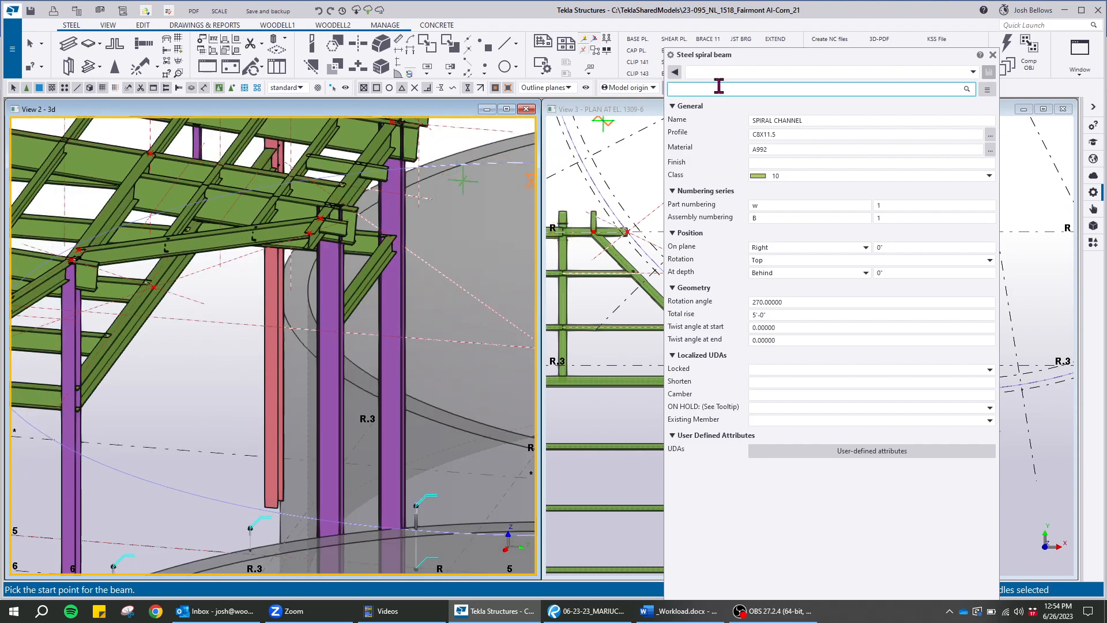
Place the spiral beam's start point at the end of the grid 9 beam in the plan view
left_click_drag(793, 57, 255, 42)
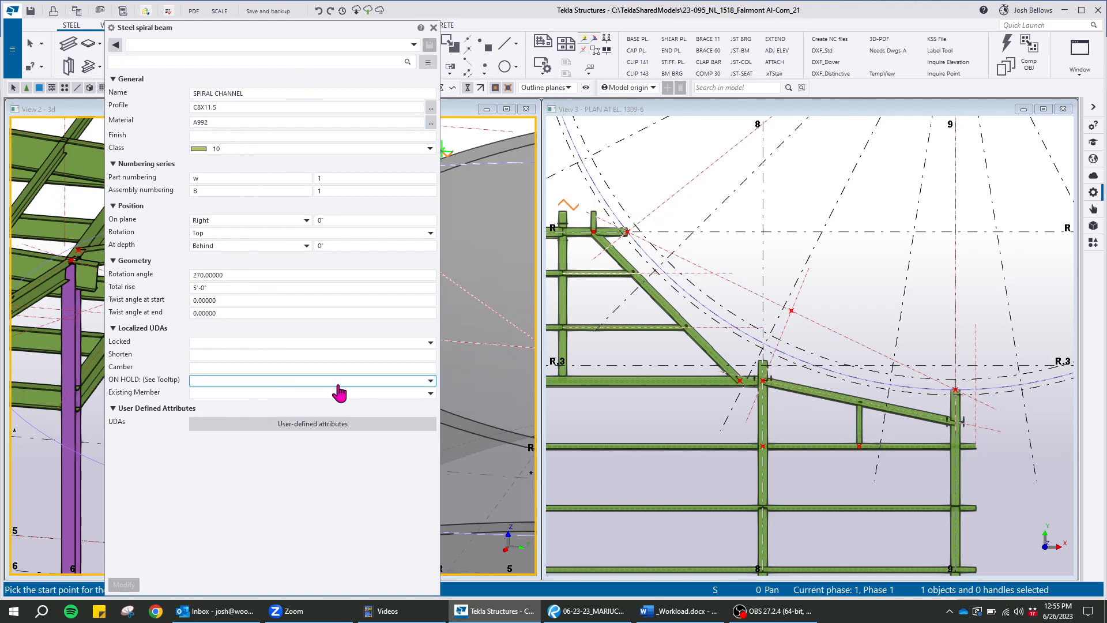
middle_click_drag(790, 231, 697, 321)
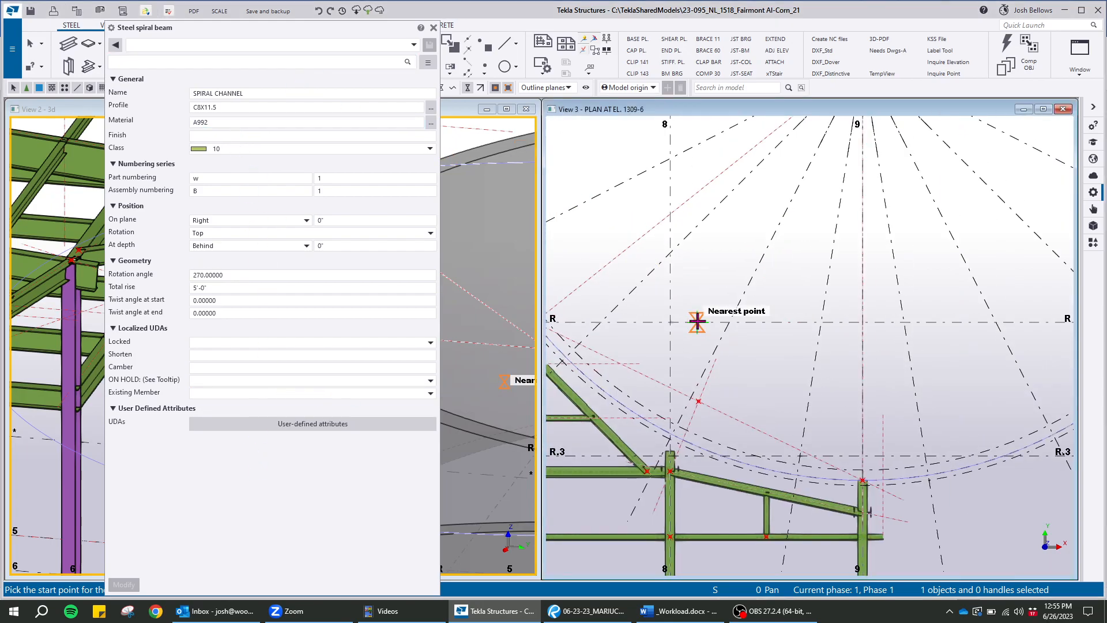
scroll(839, 341, "down", 3)
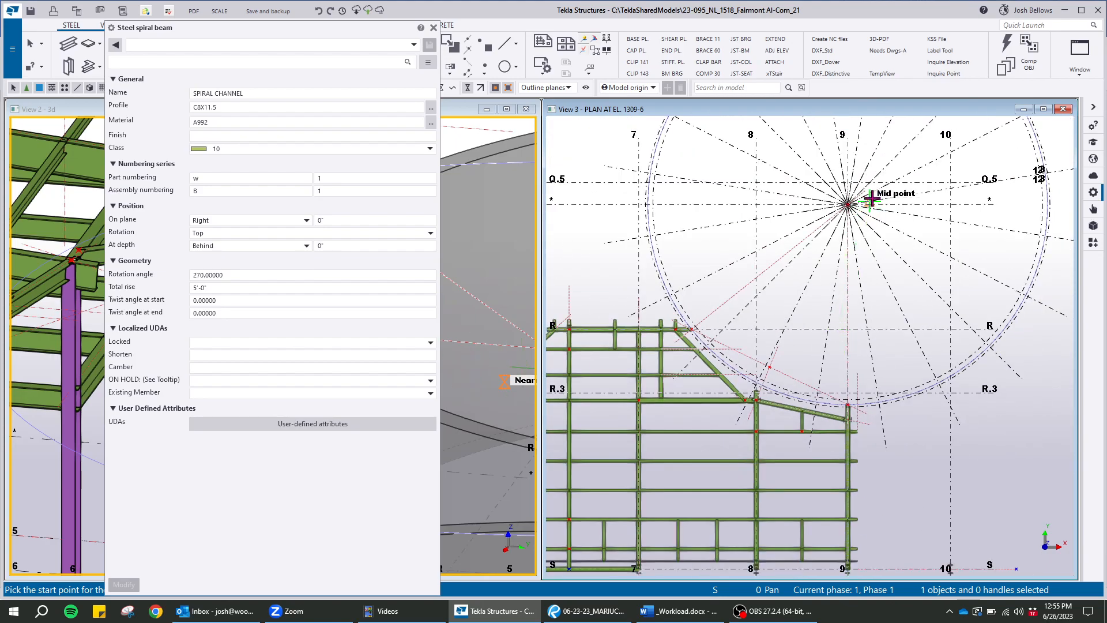
scroll(871, 199, "up", 3)
left_click_drag(358, 28, 455, 7)
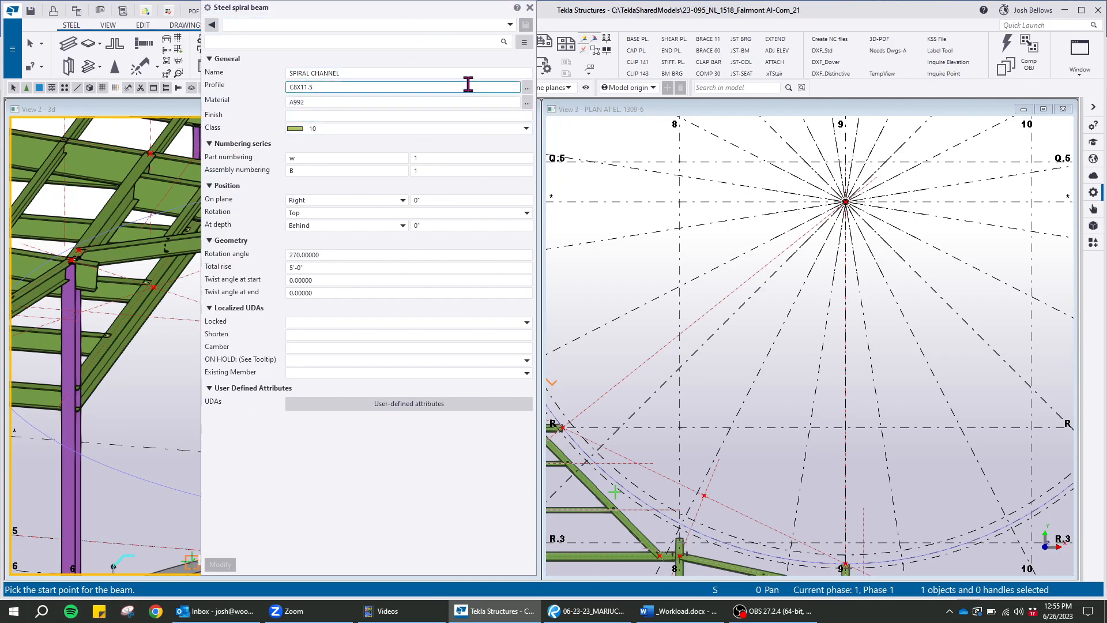
scroll(816, 296, "down", 2)
scroll(786, 415, "up", 10)
scroll(874, 378, "up", 3)
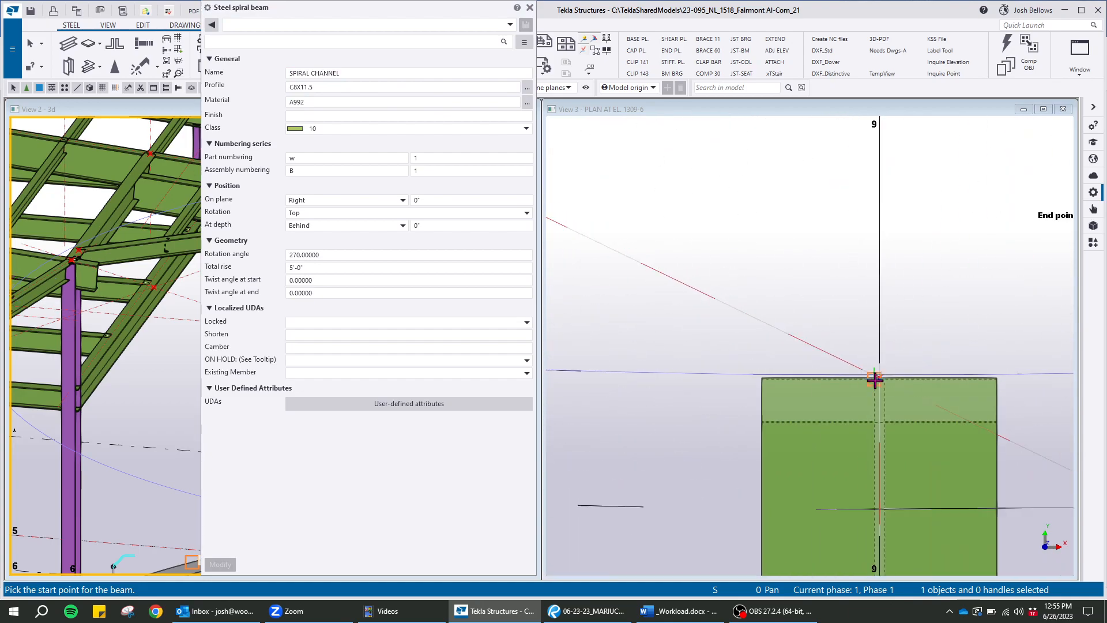
left_click(880, 378)
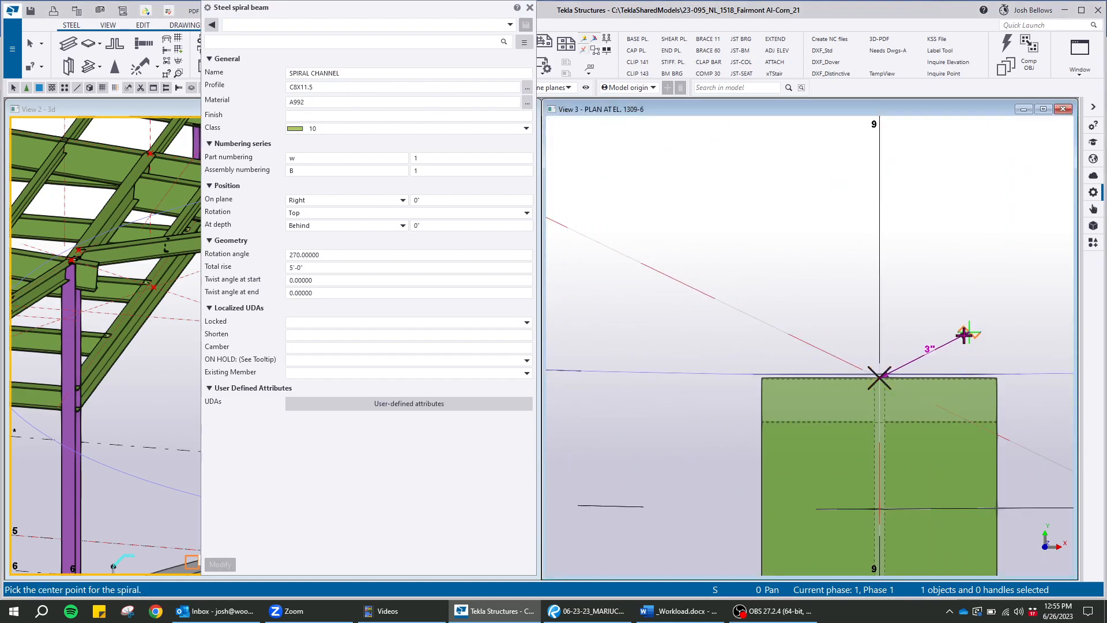
Set the spiral's centre at the radial grid's hub with its rotation axis along the work plane's +Z, and finish creating beams
scroll(964, 335, "down", 2)
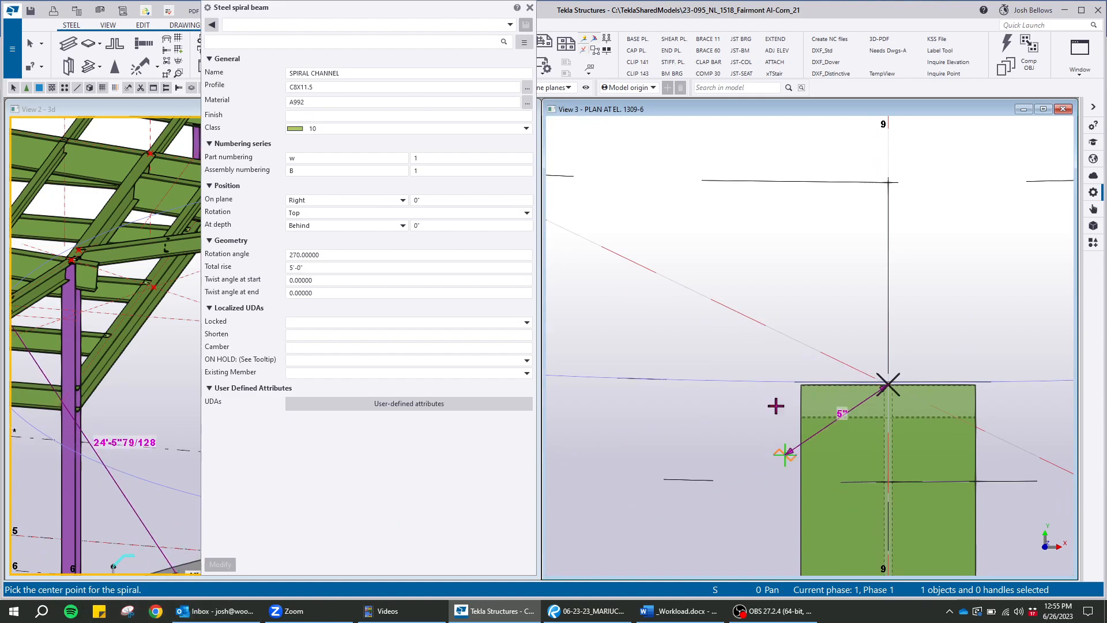
scroll(783, 428, "down", 4)
scroll(847, 251, "up", 4)
scroll(843, 203, "up", 4)
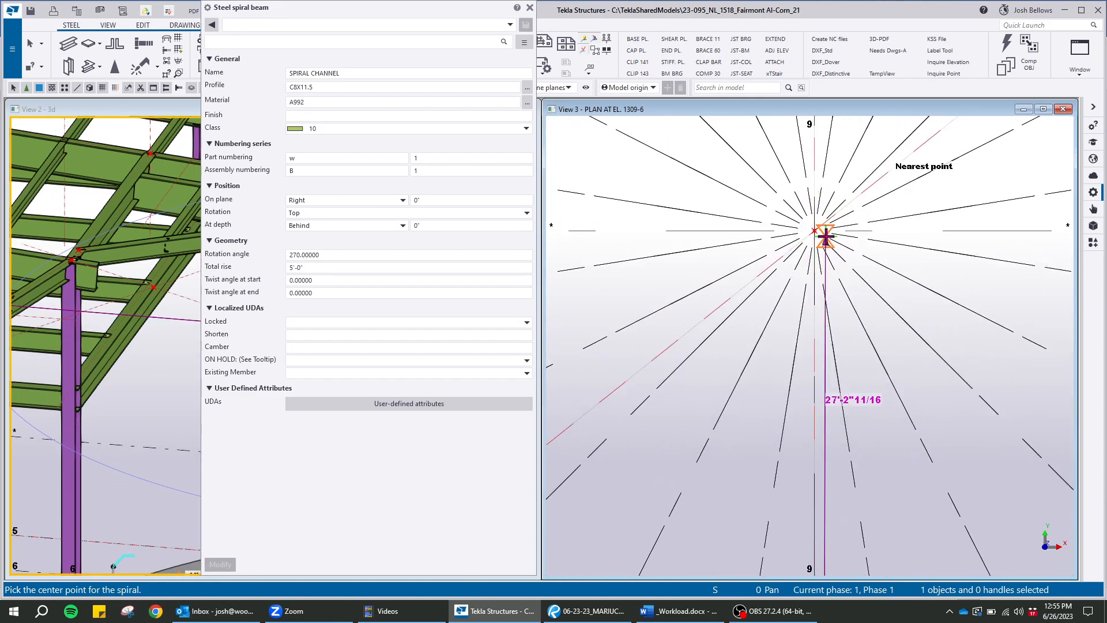
left_click(814, 229)
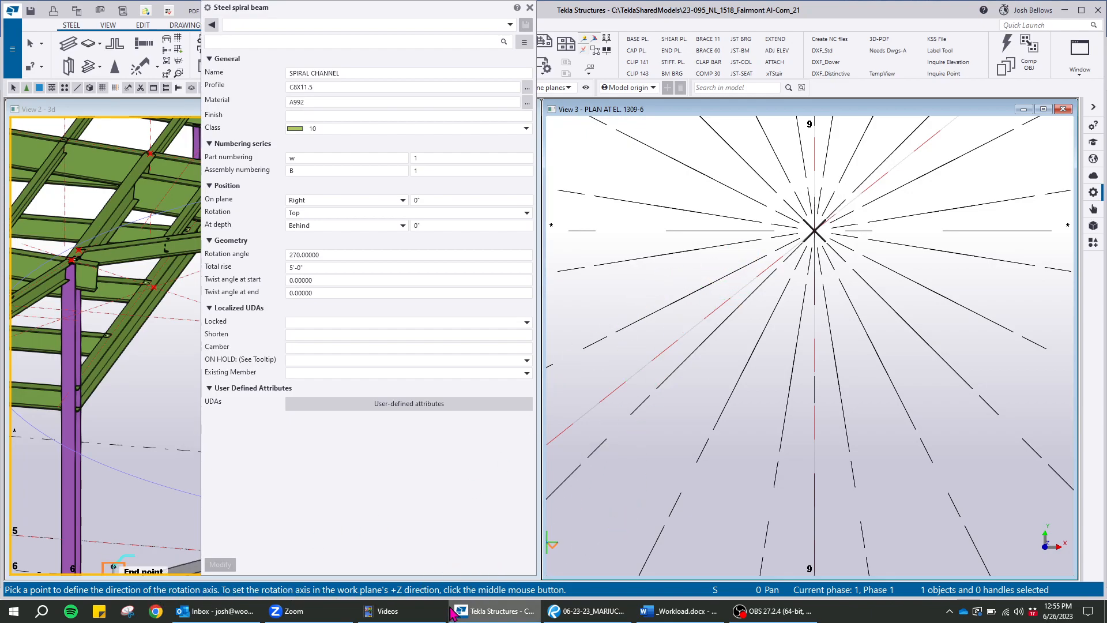
left_click(667, 274)
scroll(784, 242, "down", 5)
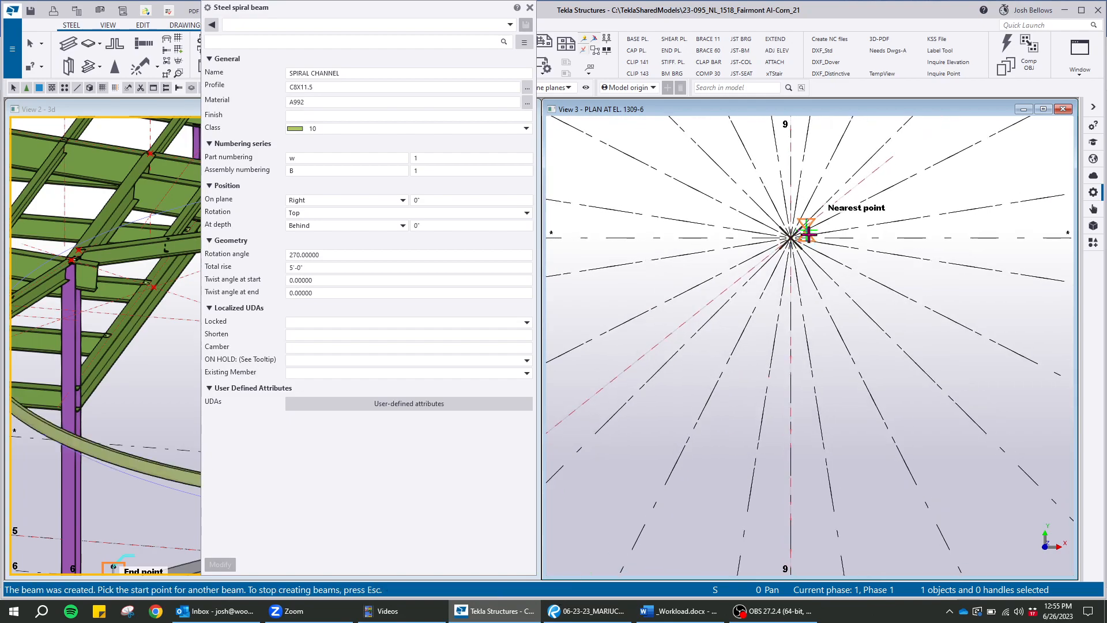
scroll(825, 352, "up", 4)
right_click(767, 267)
left_click(767, 266)
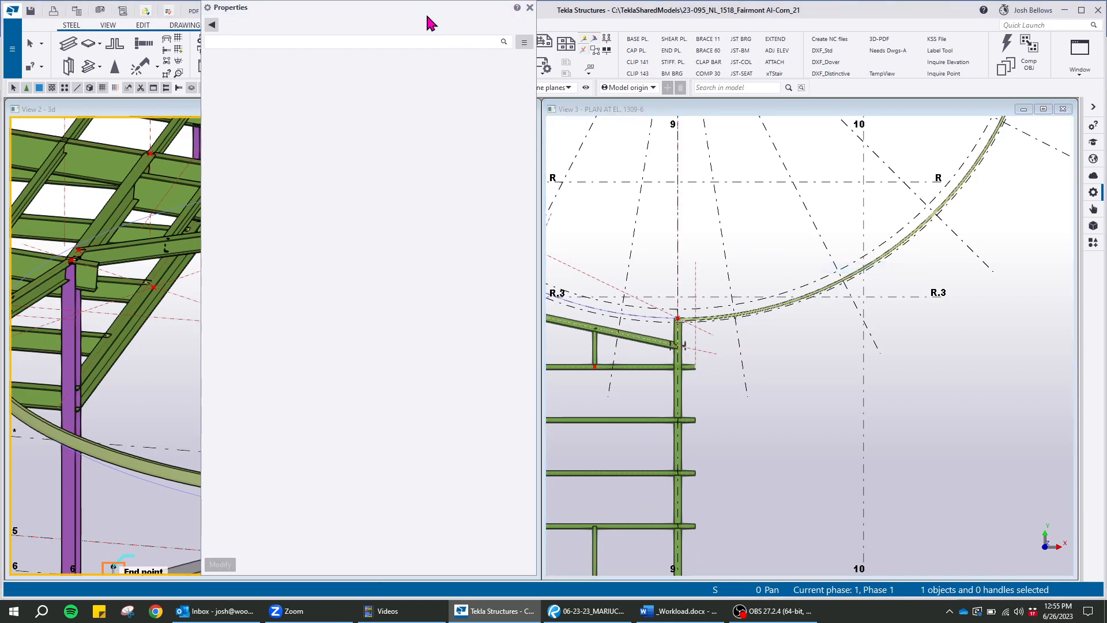
Select the new spiral channel in the 3D view and examine its start at the roof framing
left_click_drag(426, 9, 927, 45)
scroll(231, 338, "down", 4)
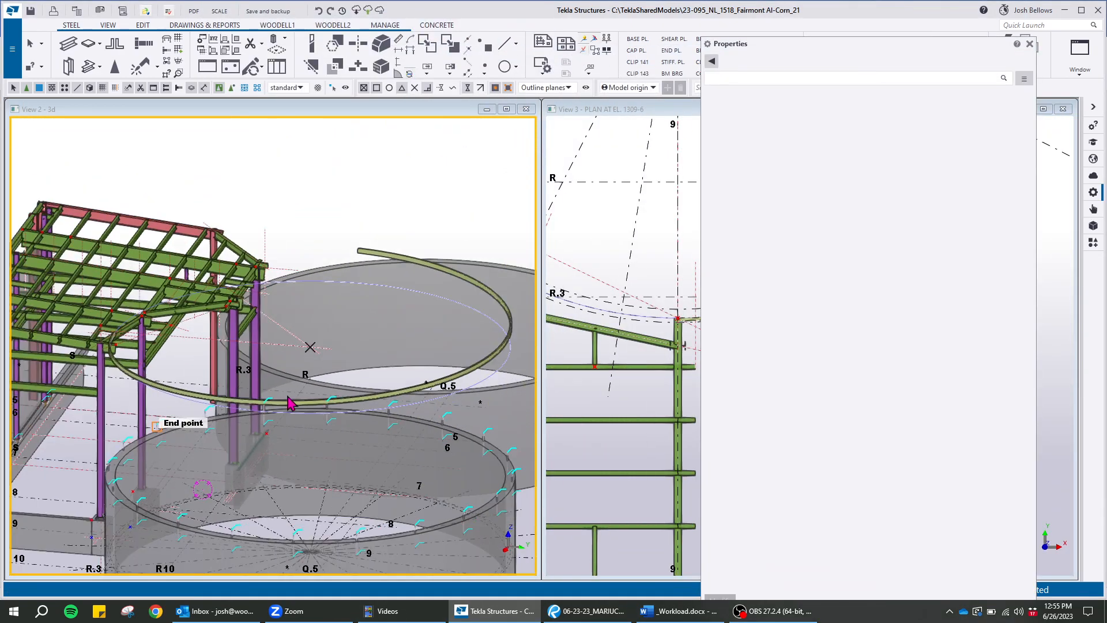
left_click(316, 403)
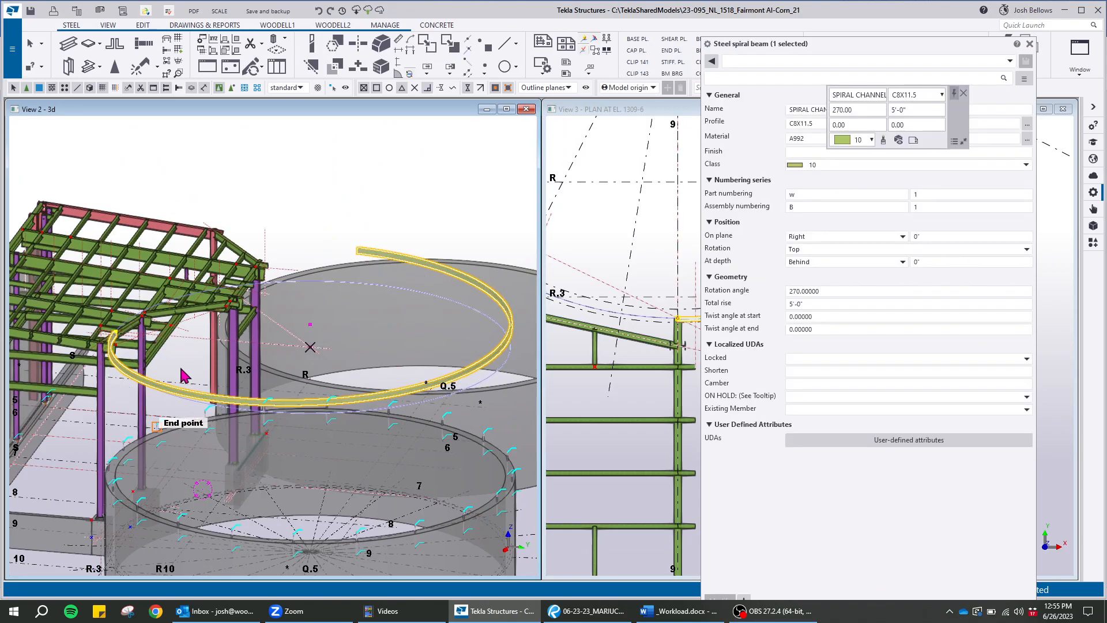
scroll(218, 369, "up", 3)
scroll(193, 340, "up", 3)
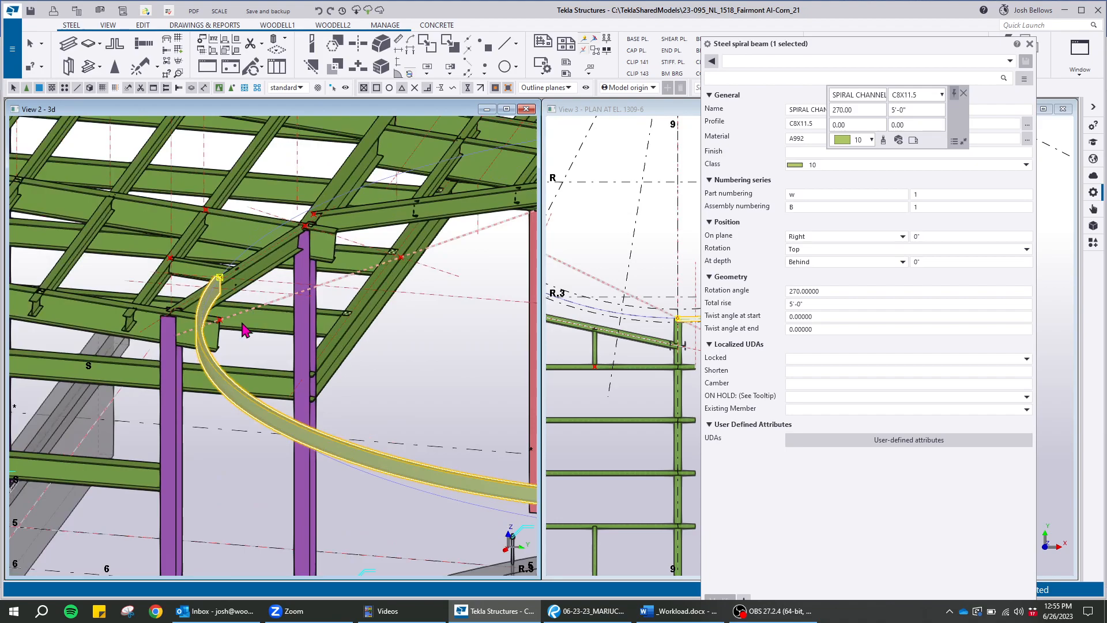
scroll(306, 349, "down", 5)
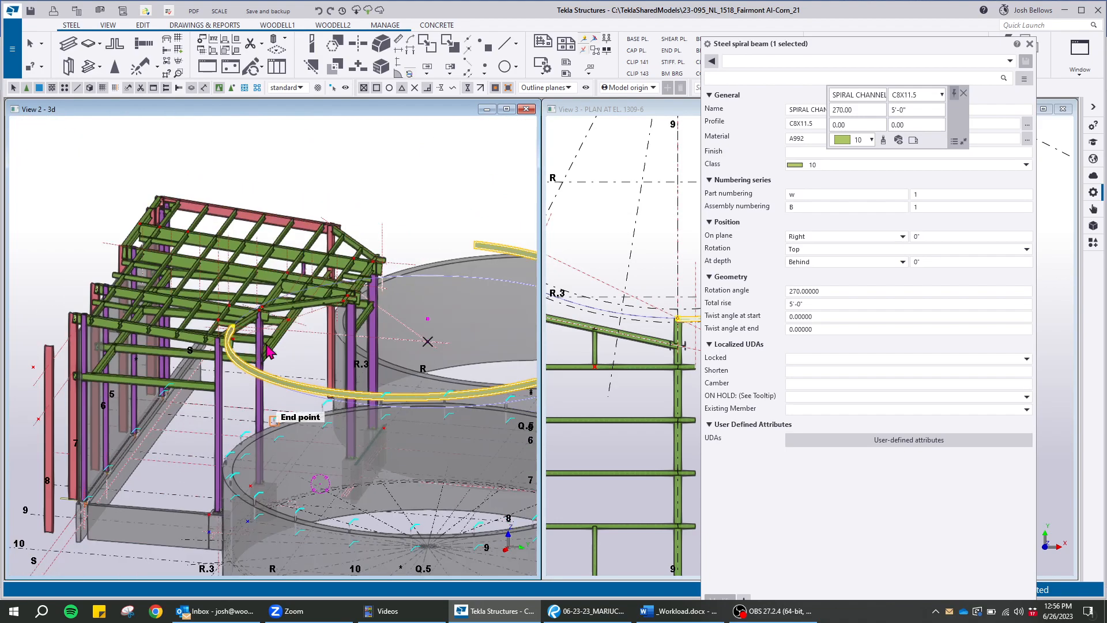
scroll(268, 353, "up", 6)
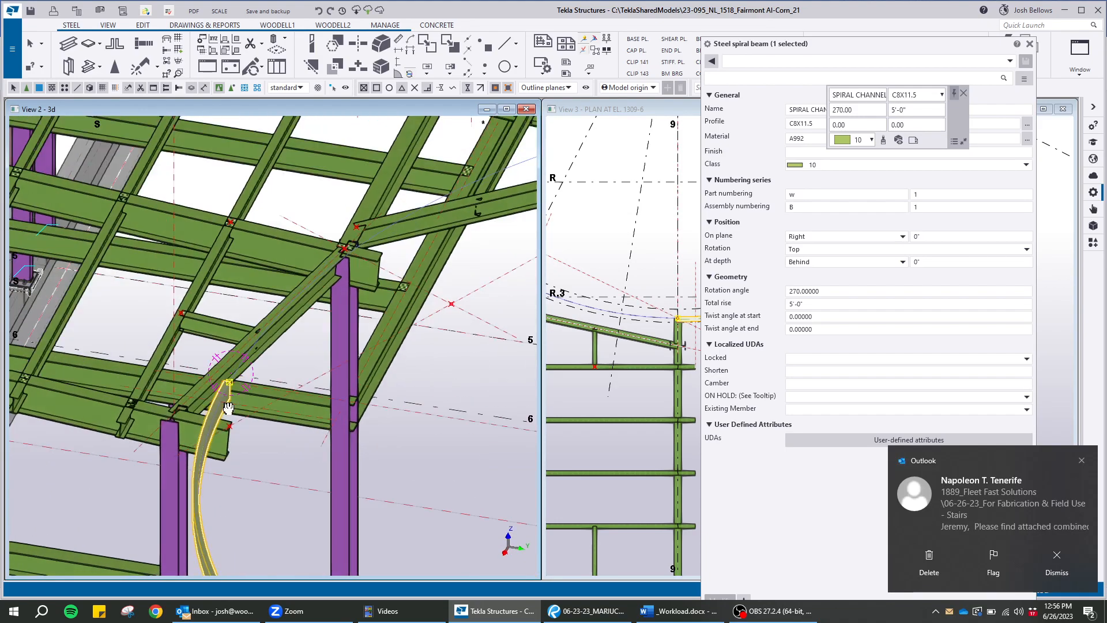
scroll(226, 426, "down", 2)
Review the selected spiral channel's rotation angle property and its extent around the circle in plan, dismissing the mail notification
left_click_drag(841, 44, 269, 14)
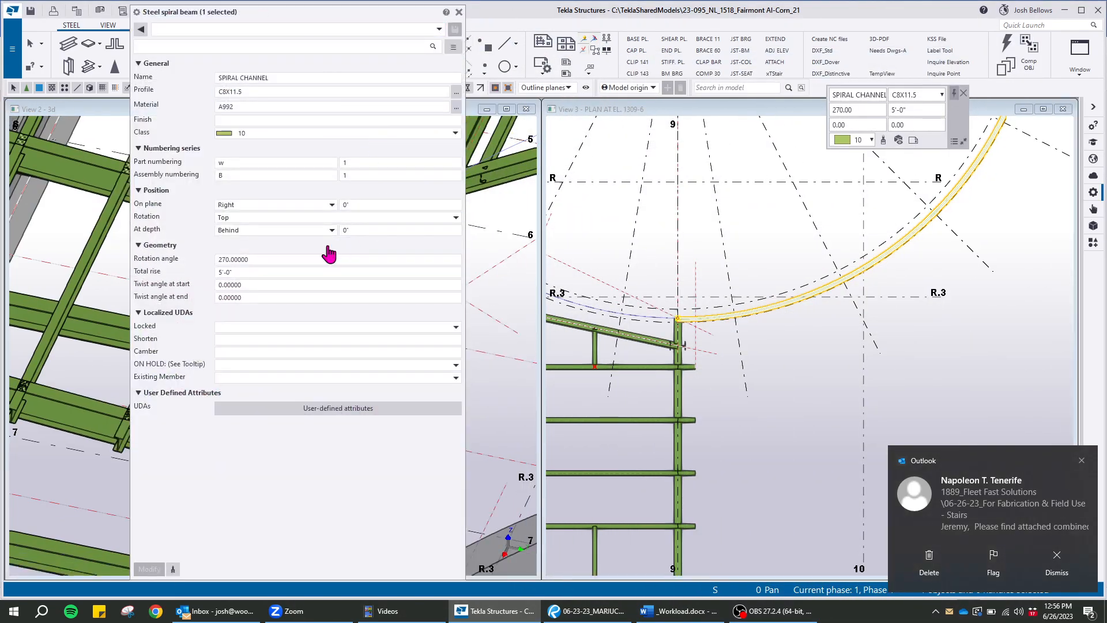
left_click(219, 259)
left_click_drag(365, 17, 990, 53)
scroll(172, 285, "down", 3)
left_click_drag(899, 45, 298, 33)
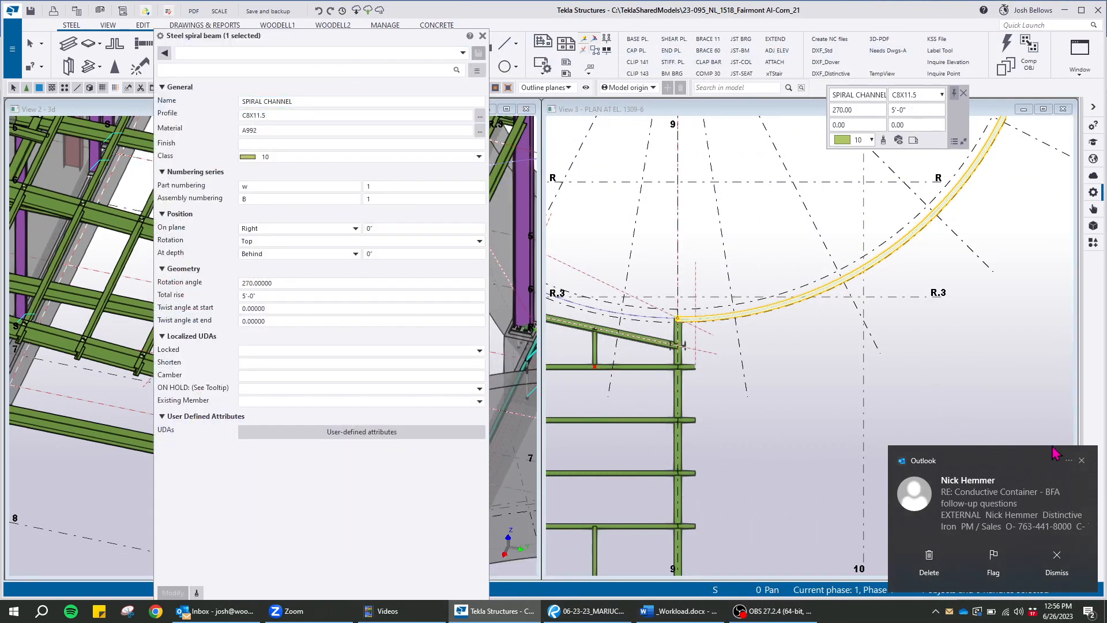
left_click(1078, 460)
scroll(754, 519, "down", 5)
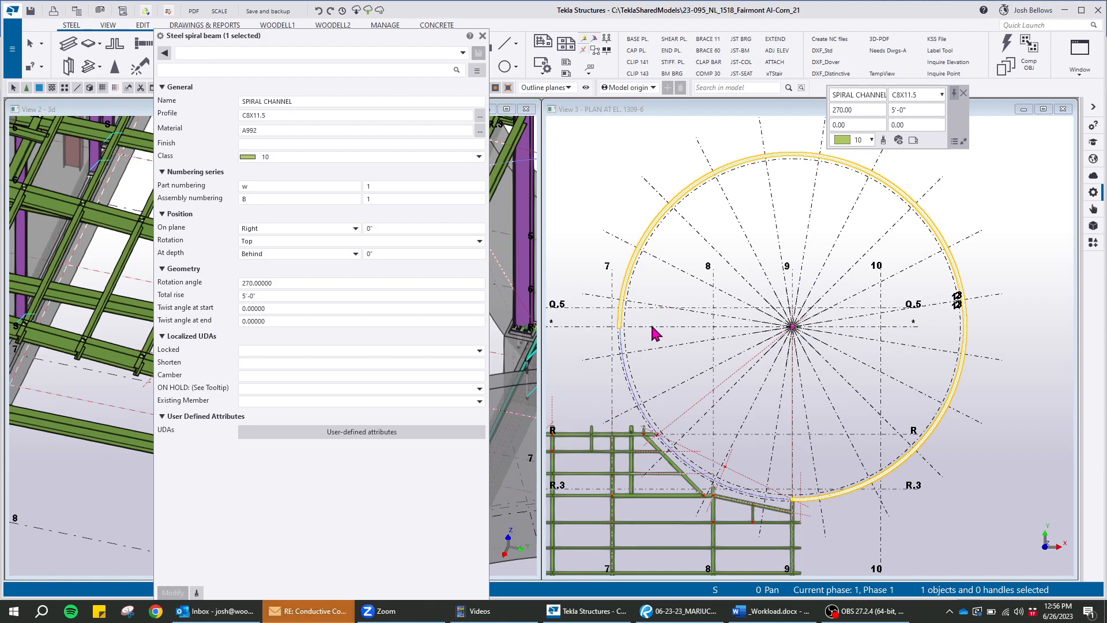
scroll(767, 490, "up", 4)
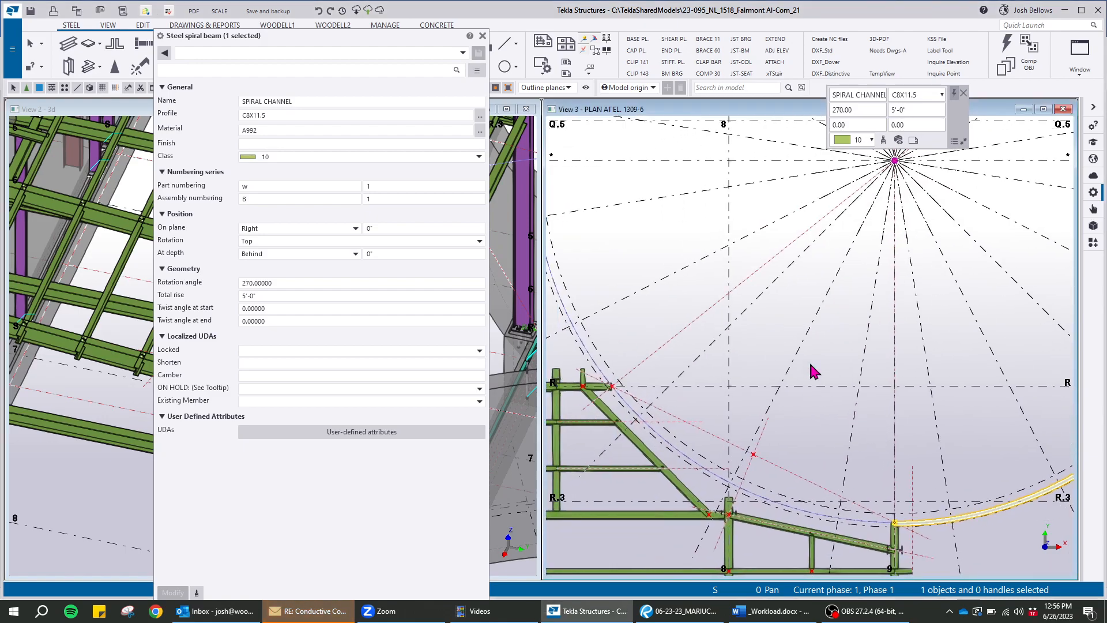
left_click_drag(395, 41, 280, 118)
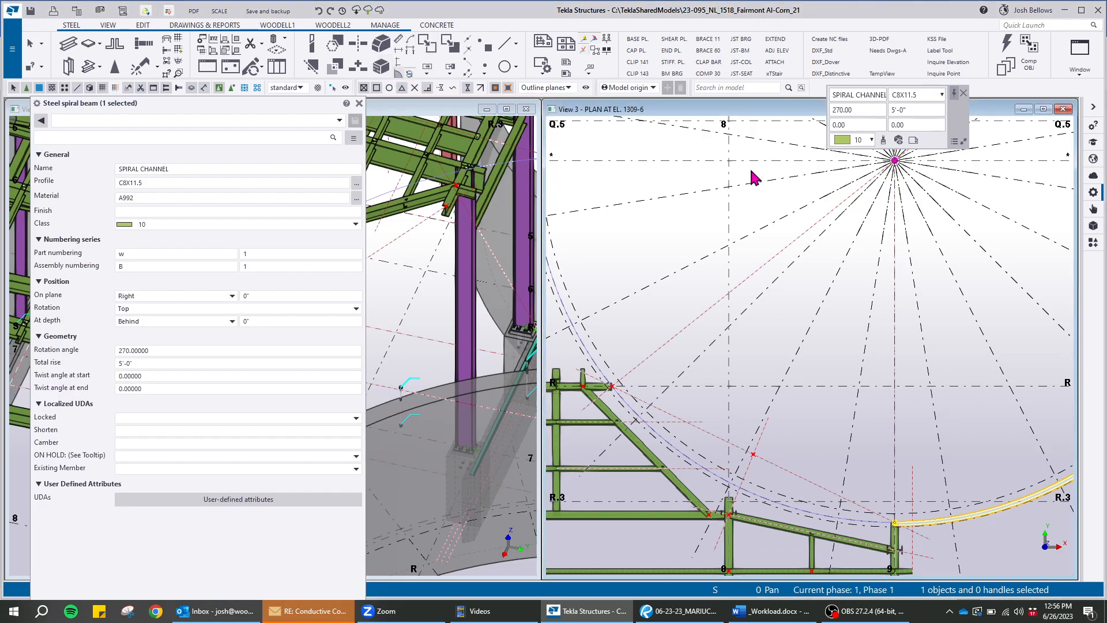
Measure the angle at the radial hub between the grid 9 line and the diagonal construction line towards grid R
key("Return")
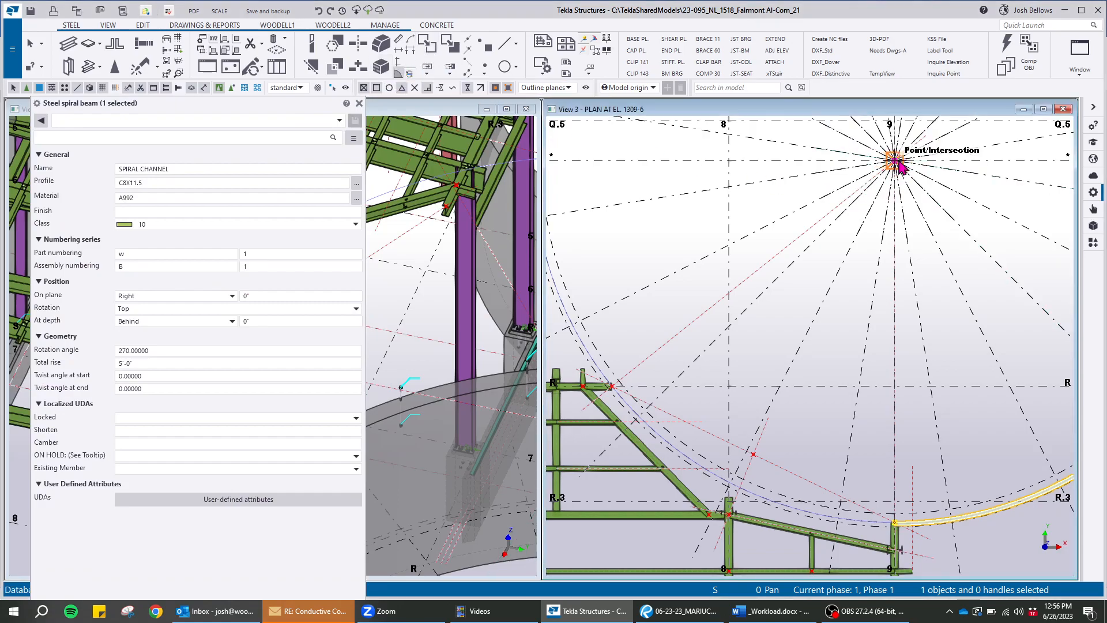
left_click(895, 160)
left_click(894, 421)
left_click(679, 334)
right_click(850, 305)
left_click(871, 313)
scroll(766, 343, "down", 3)
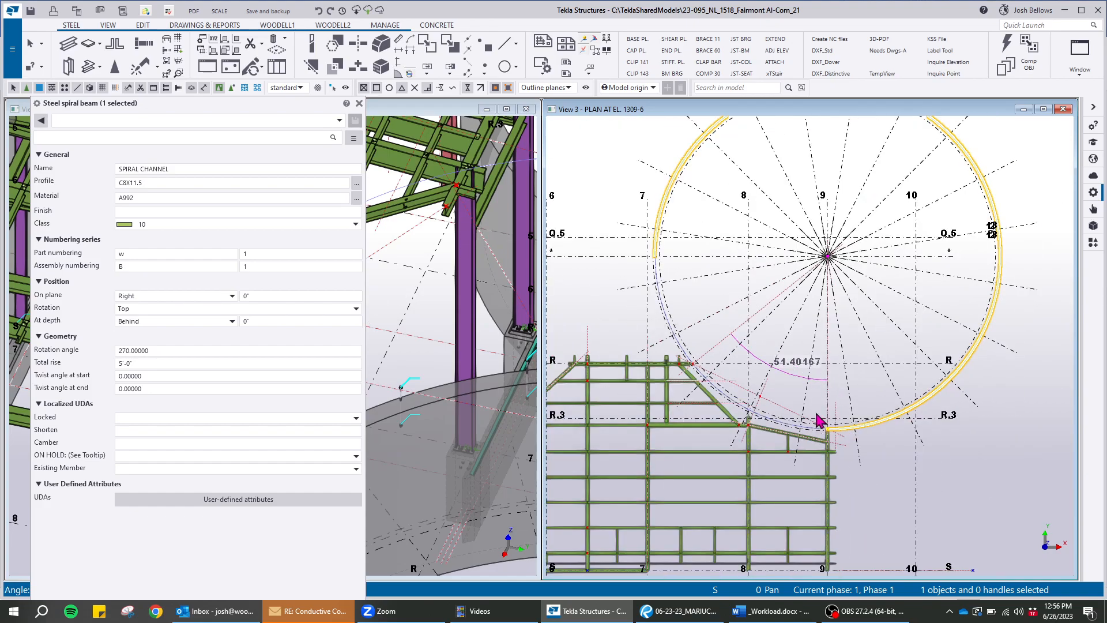
scroll(814, 391, "up", 3)
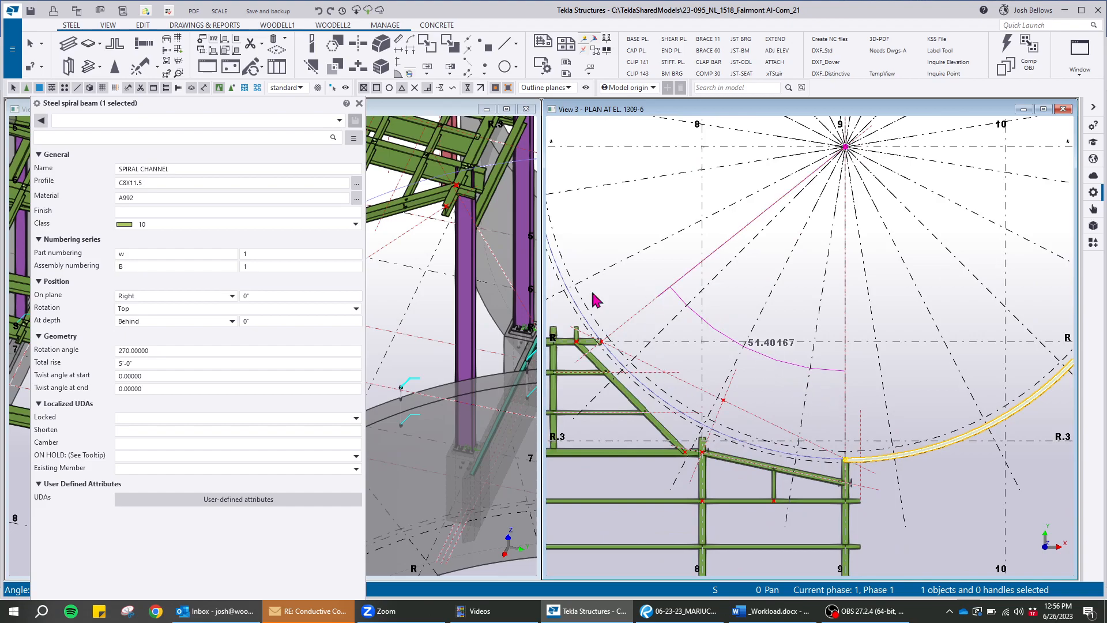
Set the spiral channel's rotation angle to -51.40167 and apply the change to the selected beam
left_click(158, 351)
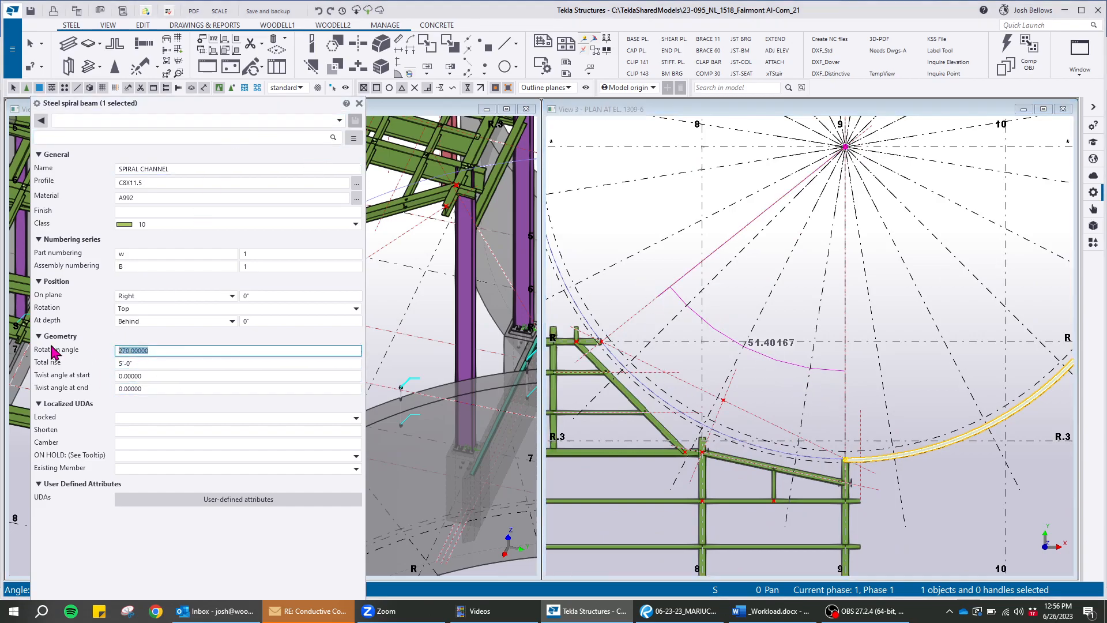
type("-51.40167")
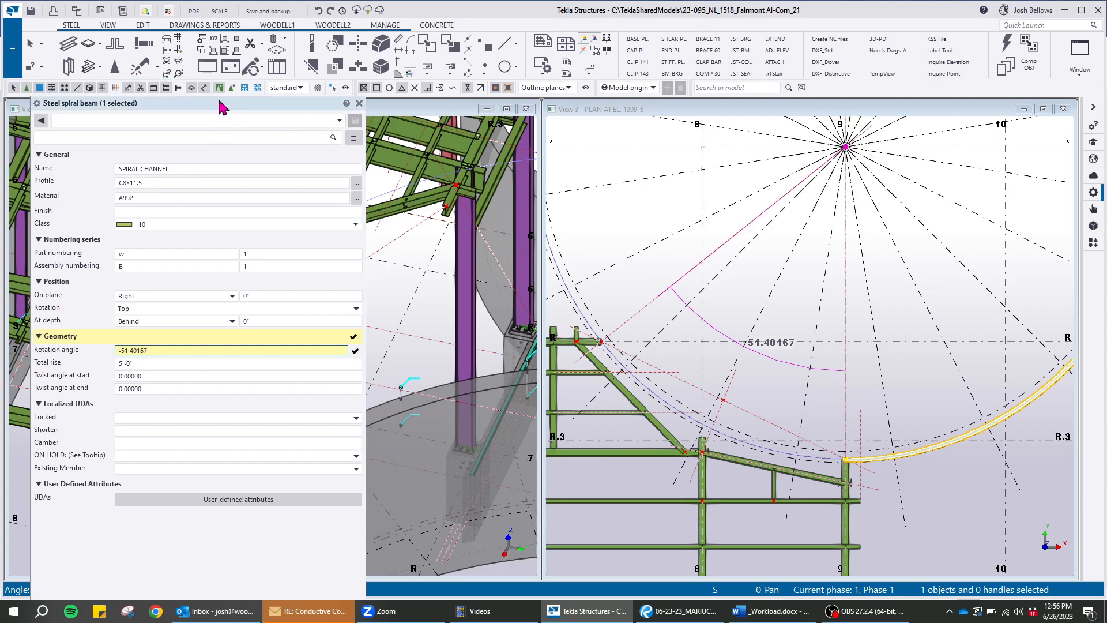
left_click_drag(223, 104, 206, 25)
left_click(43, 582)
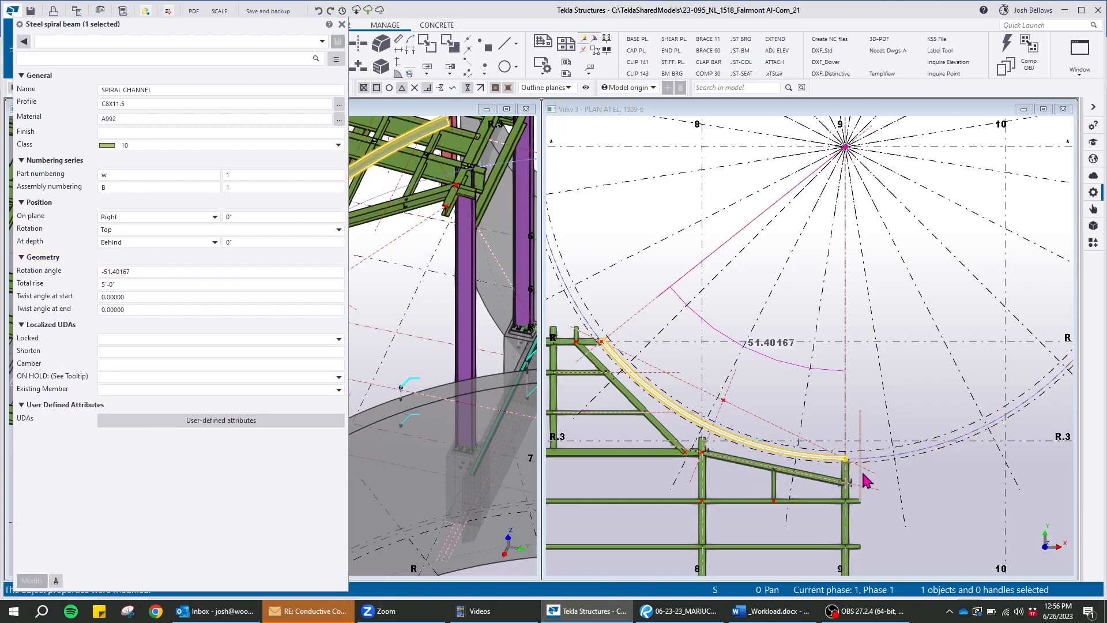
Examine in plan how the spiral channel's far end meets the framing endpoint on grid R
scroll(578, 356, "up", 10)
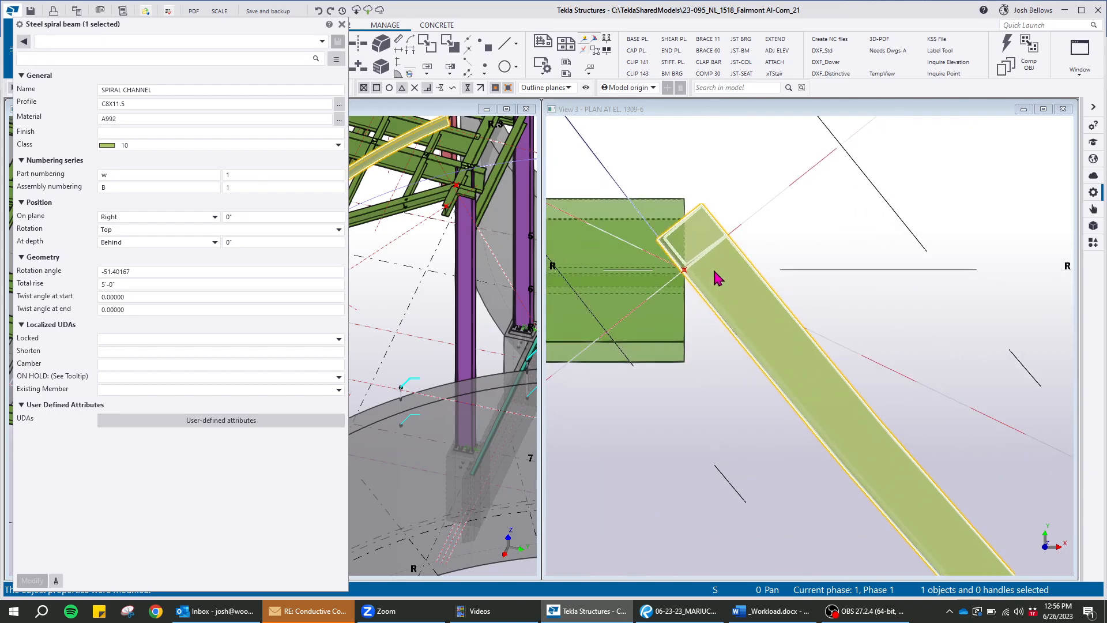
left_click(738, 146)
left_click(672, 173)
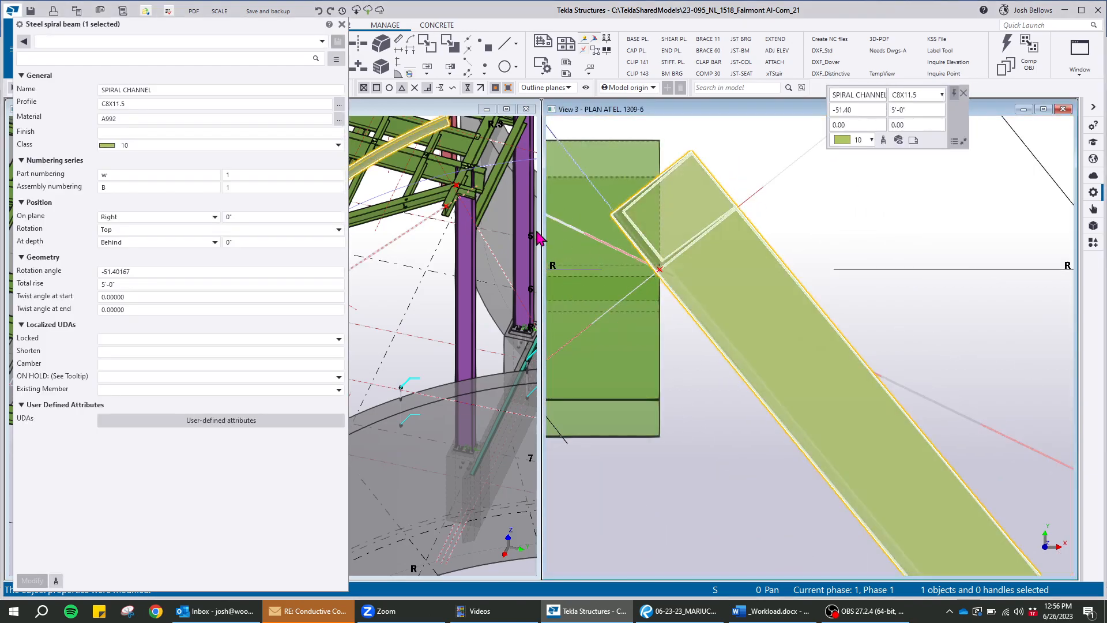
middle_click_drag(442, 196, 449, 304)
scroll(656, 278, "up", 5)
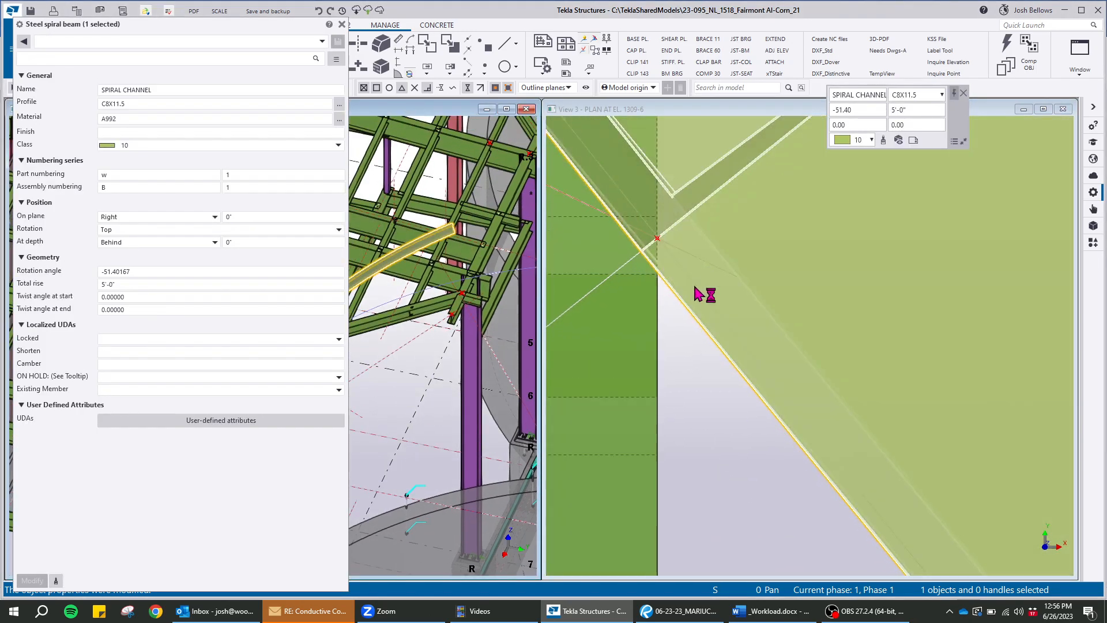
scroll(729, 418, "down", 3)
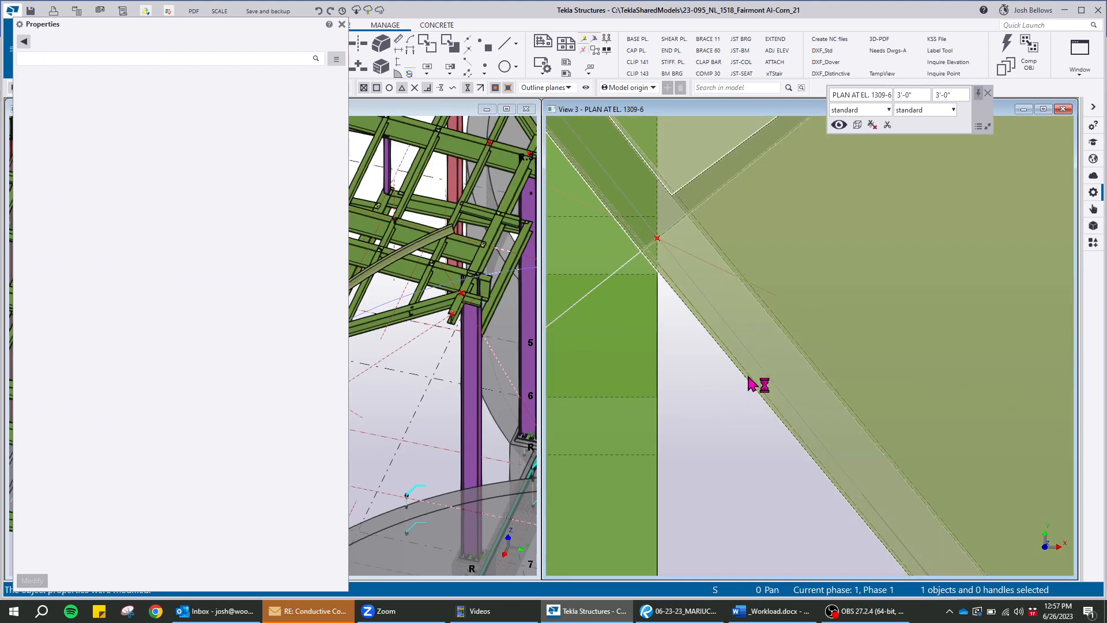
left_click(638, 190)
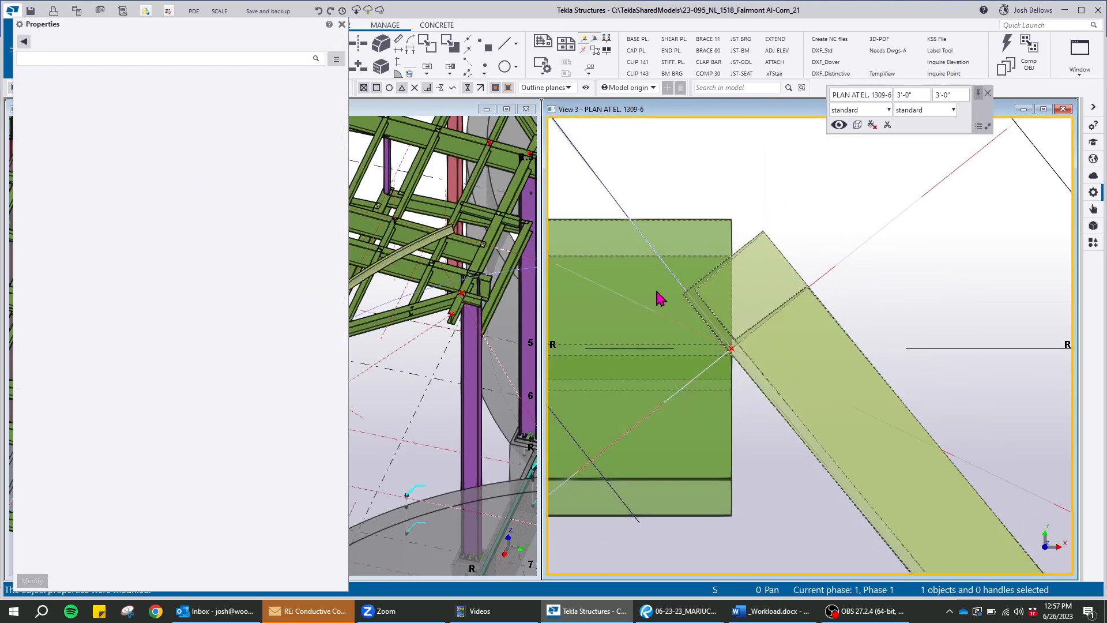
scroll(657, 296, "up", 4)
scroll(757, 317, "up", 1)
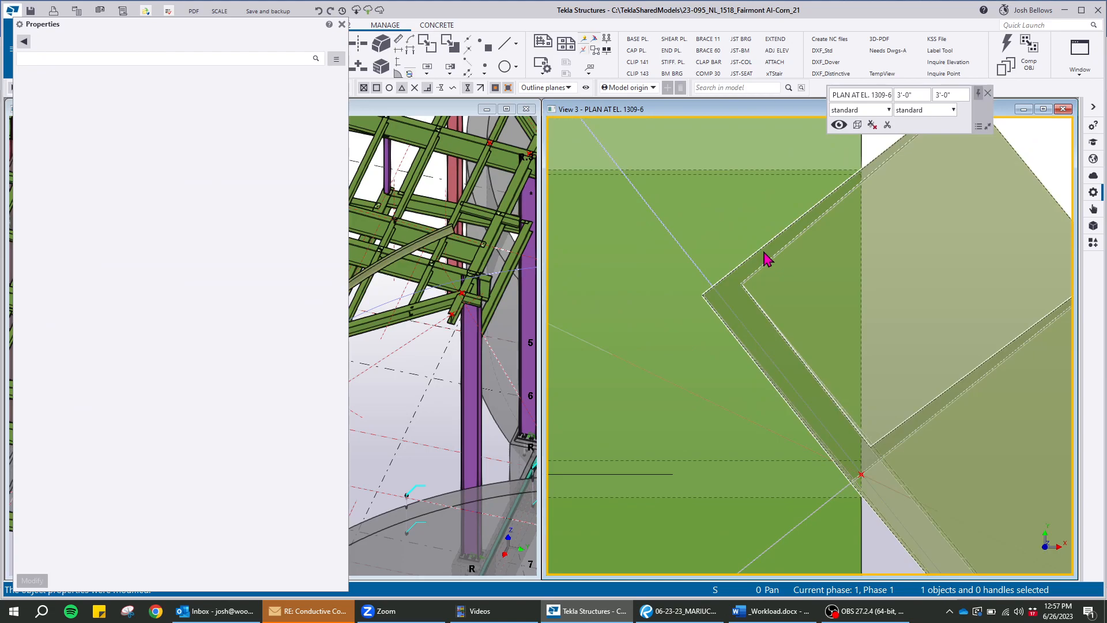
left_click(769, 259)
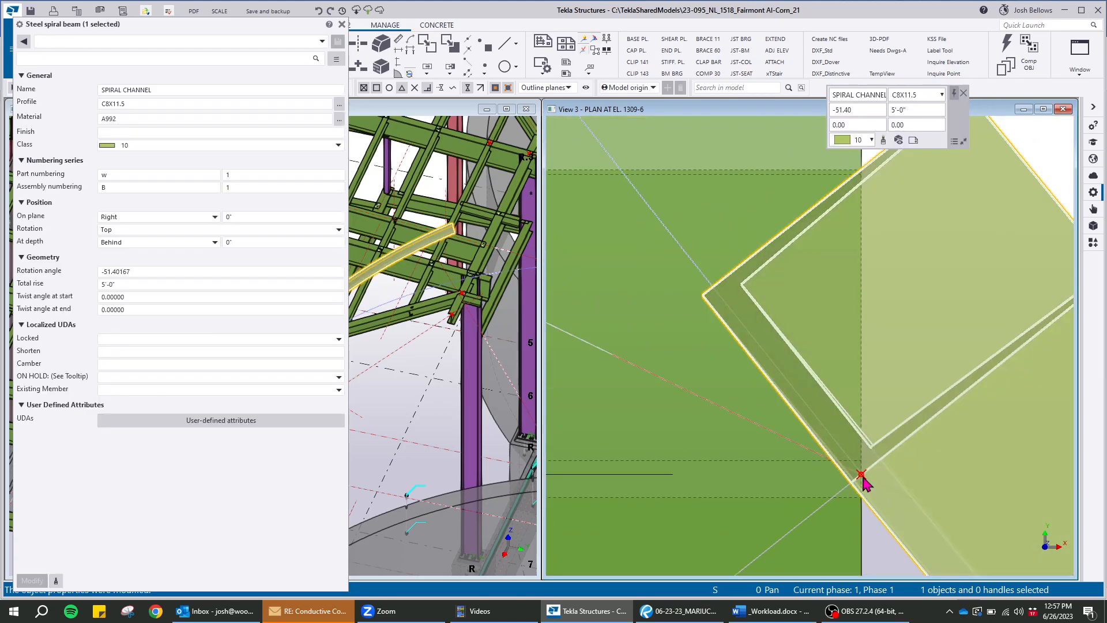
Examine in plan how the spiral channel's start aligns with the beam end and construction circle at grid 9
scroll(699, 298, "down", 2)
scroll(664, 237, "down", 7)
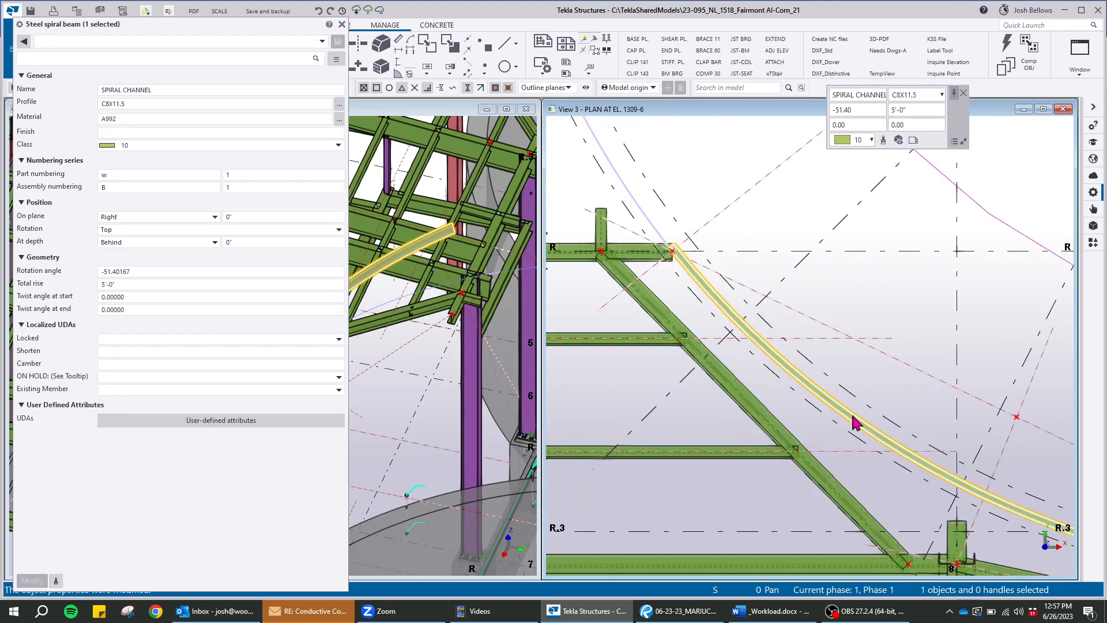
middle_click_drag(908, 463, 632, 340)
middle_click_drag(996, 454, 810, 411)
scroll(863, 425, "up", 10)
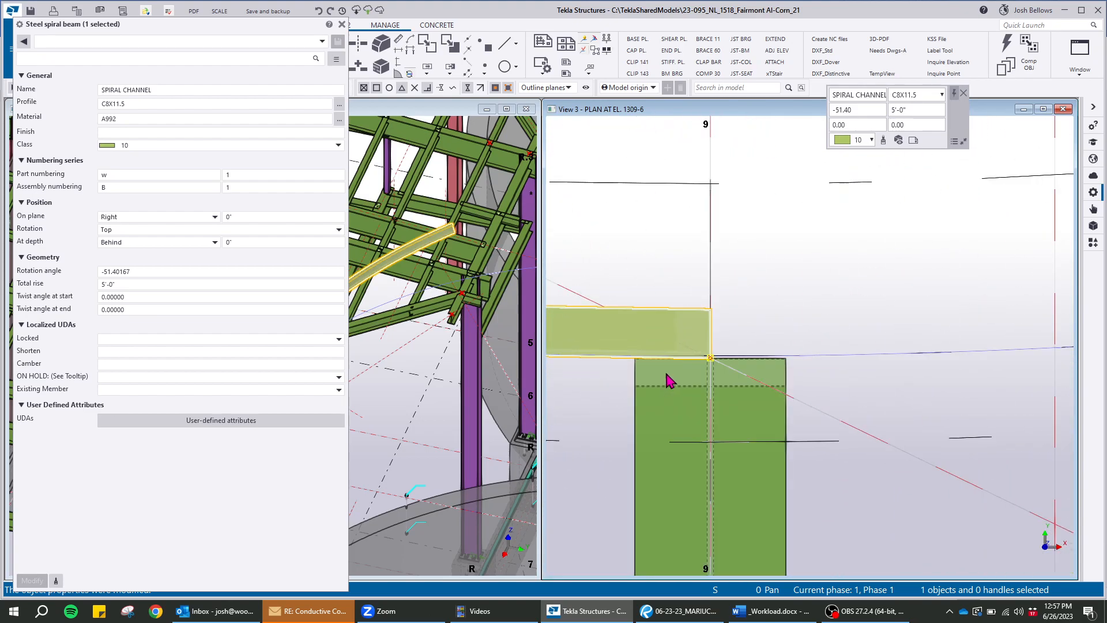
scroll(784, 324, "up", 4)
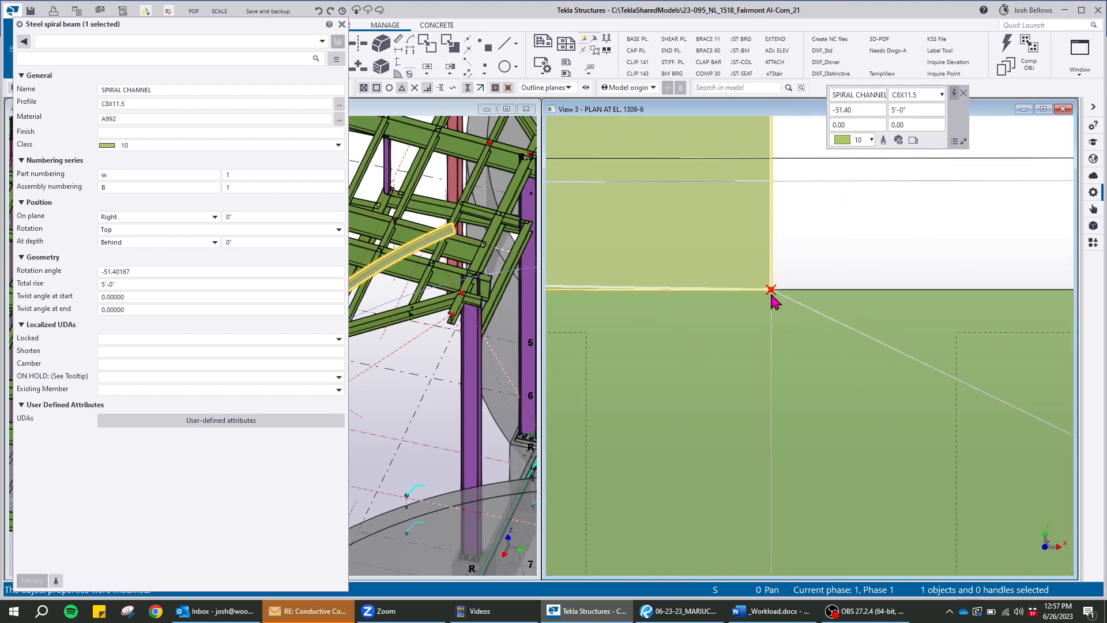
left_click(875, 271)
scroll(915, 308, "down", 3)
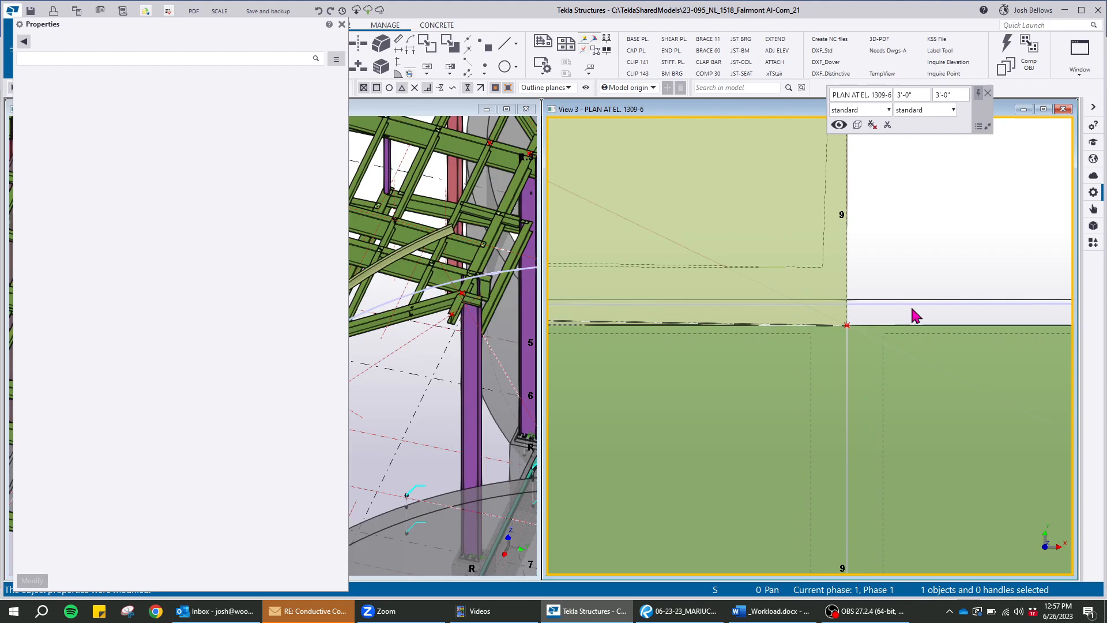
scroll(945, 307, "down", 4)
middle_click_drag(1011, 306, 660, 299)
scroll(908, 334, "up", 3)
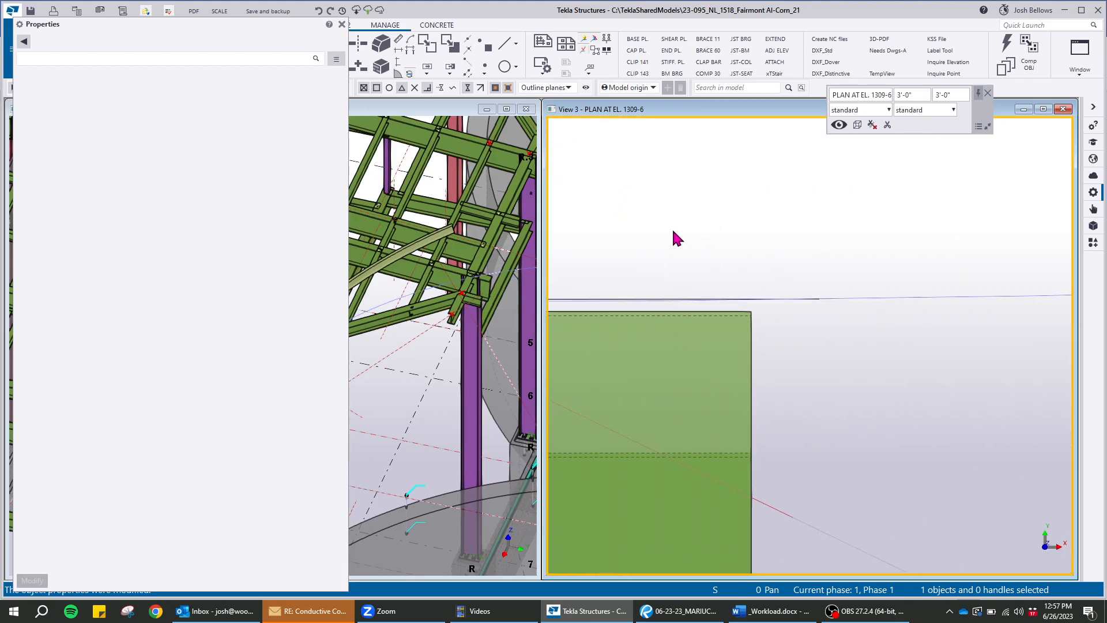
middle_click_drag(676, 238, 933, 247)
scroll(907, 269, "down", 2)
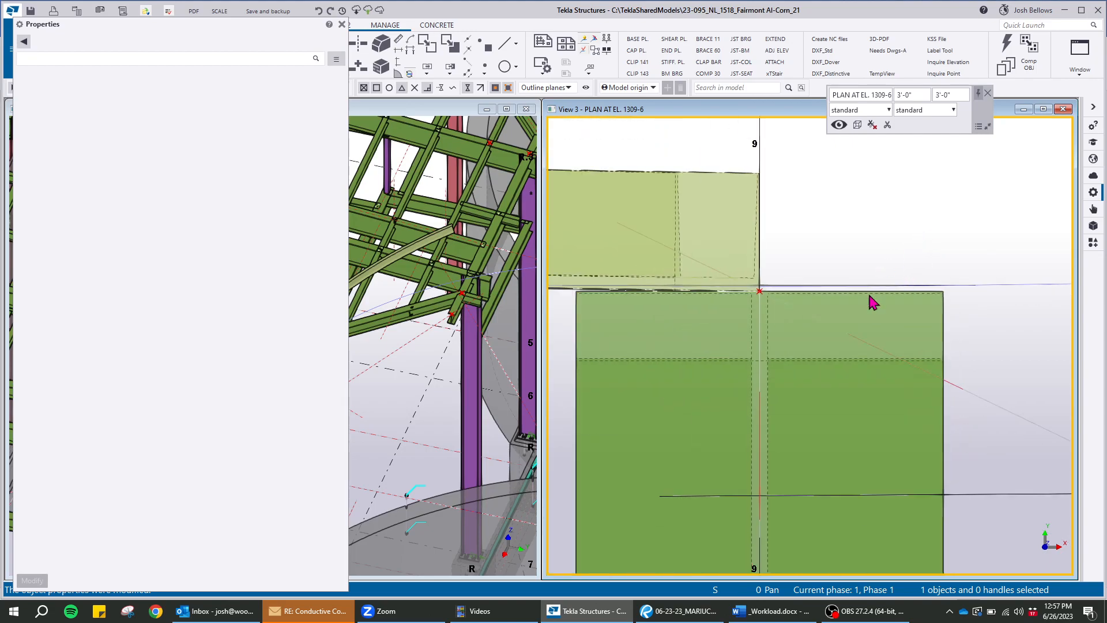
scroll(870, 286, "down", 5)
Select the spiral channel in plan and examine its centre handle at the radial grid's hub
scroll(812, 202, "up", 8)
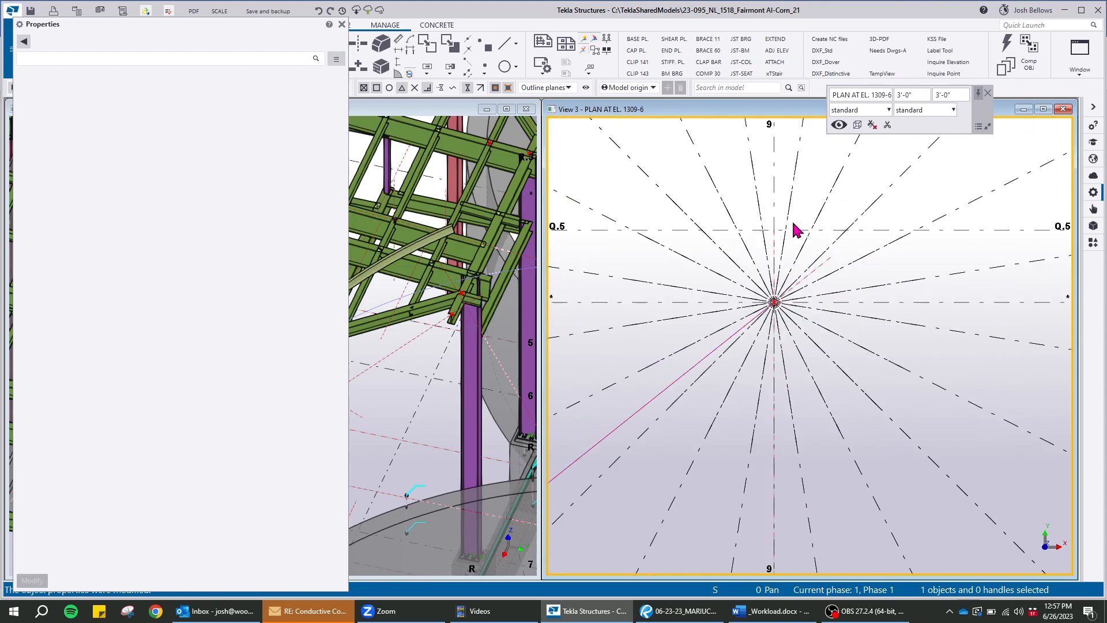
scroll(787, 254, "down", 10)
scroll(754, 355, "up", 4)
scroll(757, 357, "up", 3)
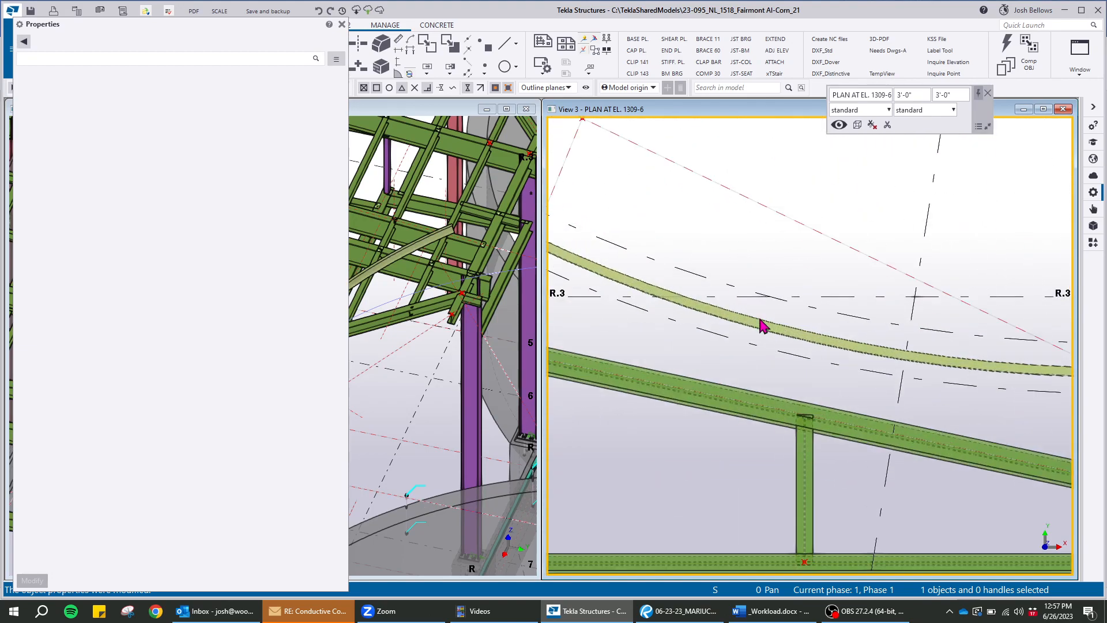
left_click(767, 326)
scroll(816, 279, "down", 6)
scroll(807, 196, "up", 6)
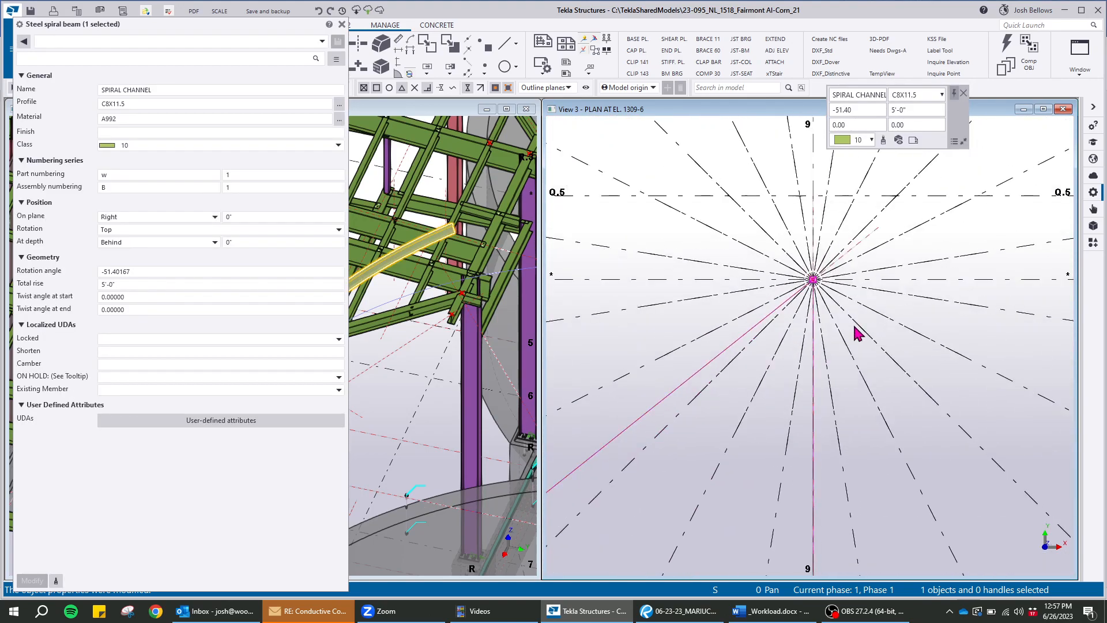
scroll(808, 196, "up", 2)
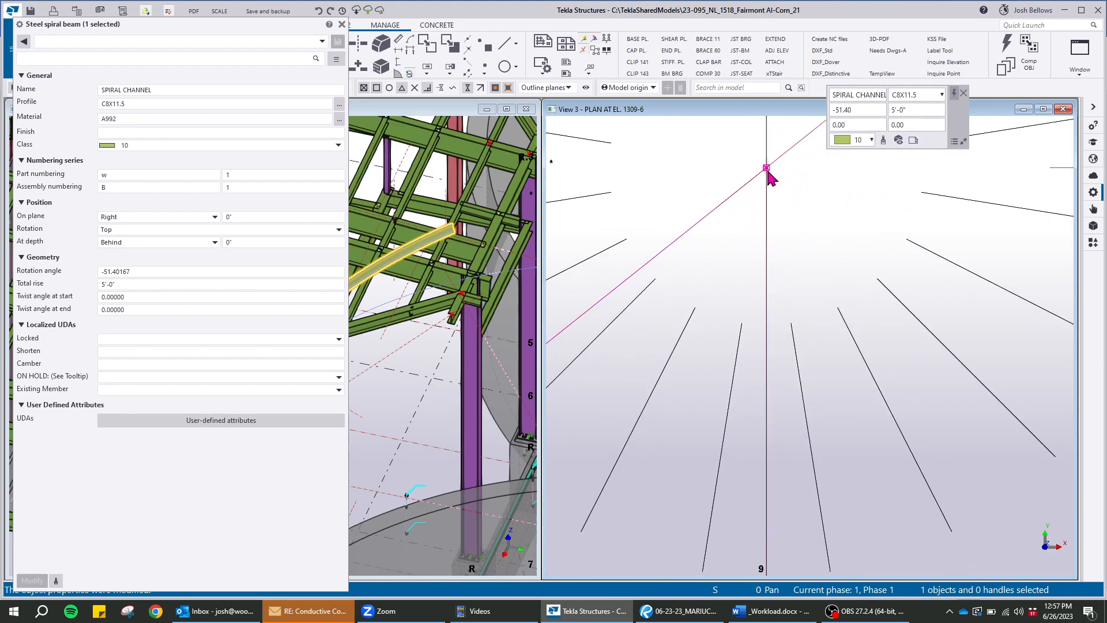
scroll(754, 181, "down", 3)
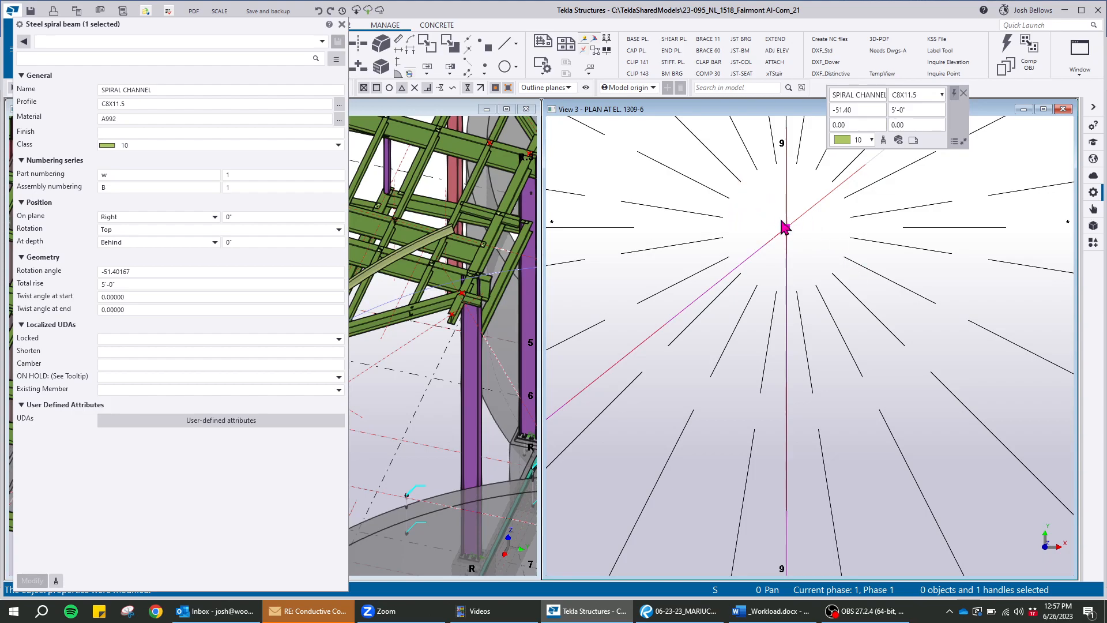
scroll(786, 227, "down", 5)
scroll(739, 327, "up", 3)
scroll(737, 320, "up", 6)
Reselect the spiral channel at its grid R end and inspect its rise against the roof framing in the 3D view
left_click(788, 184)
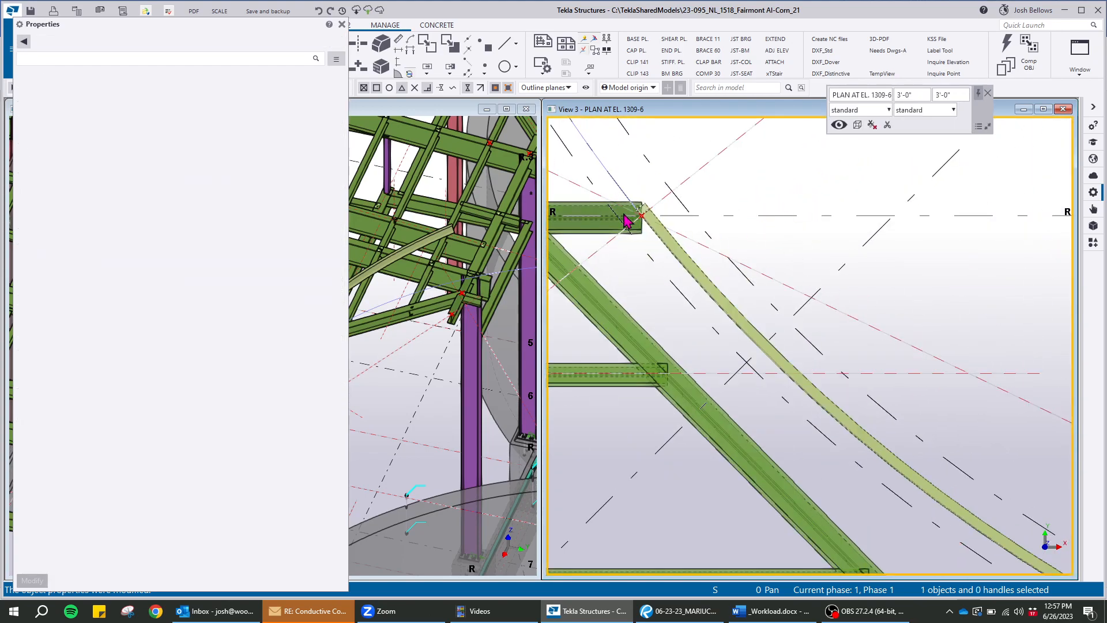
scroll(627, 216, "up", 6)
scroll(672, 196, "up", 1)
left_click(726, 187)
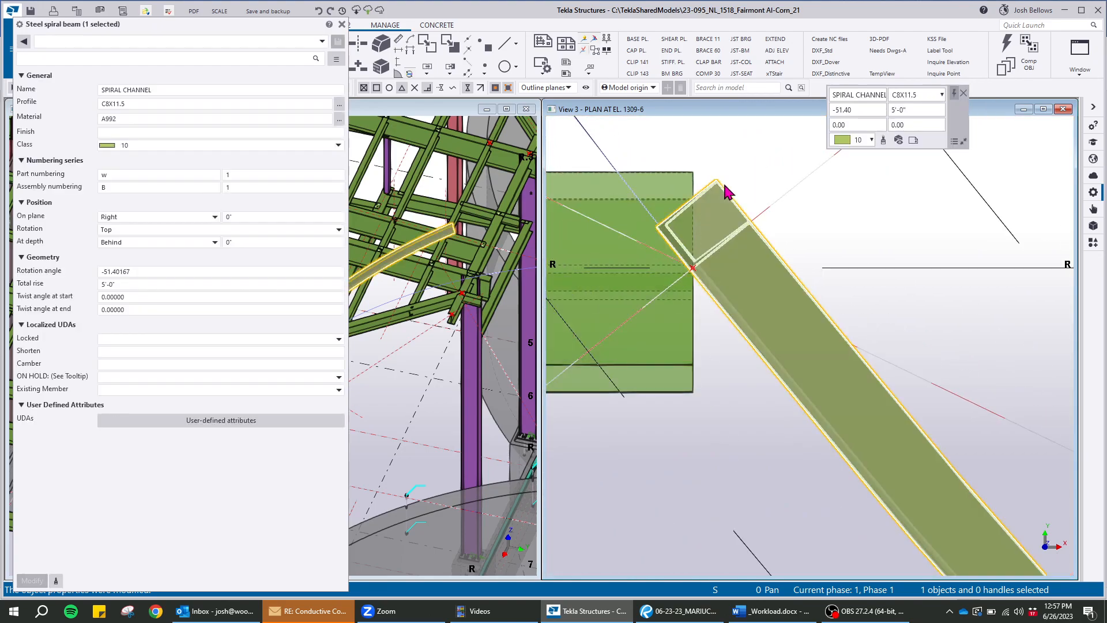
left_click_drag(271, 26, 929, 95)
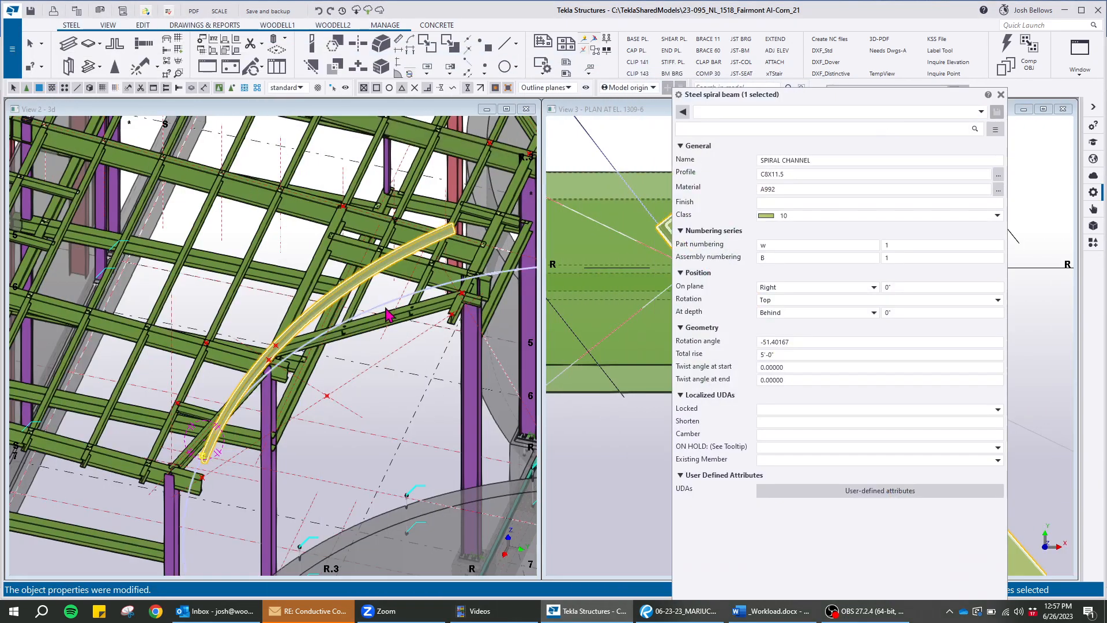
scroll(334, 355, "up", 5)
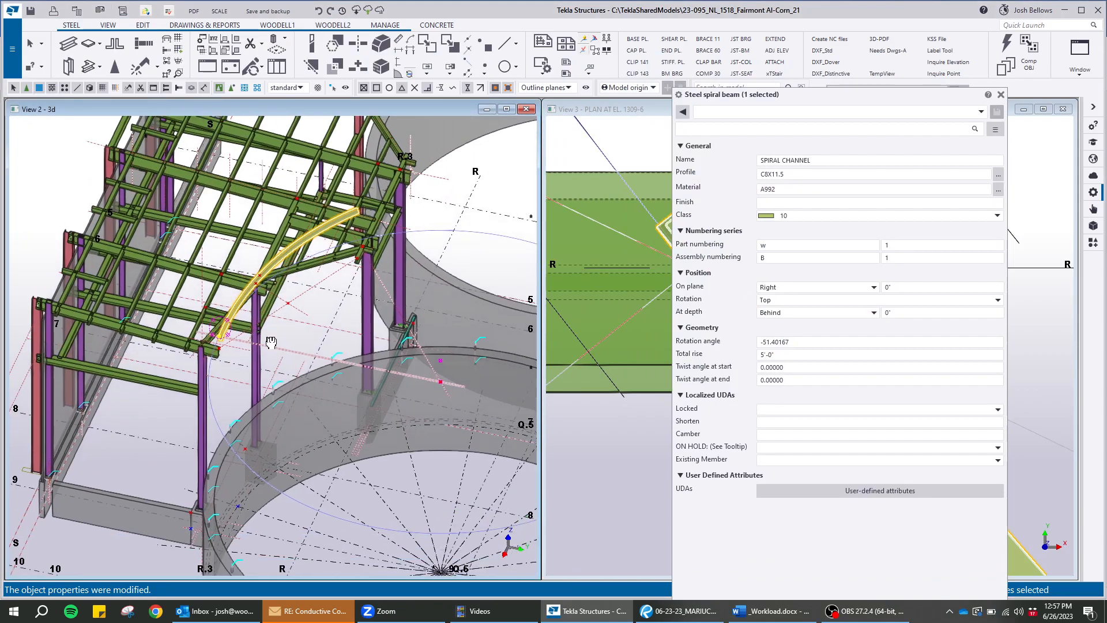
middle_click_drag(176, 335, 219, 316)
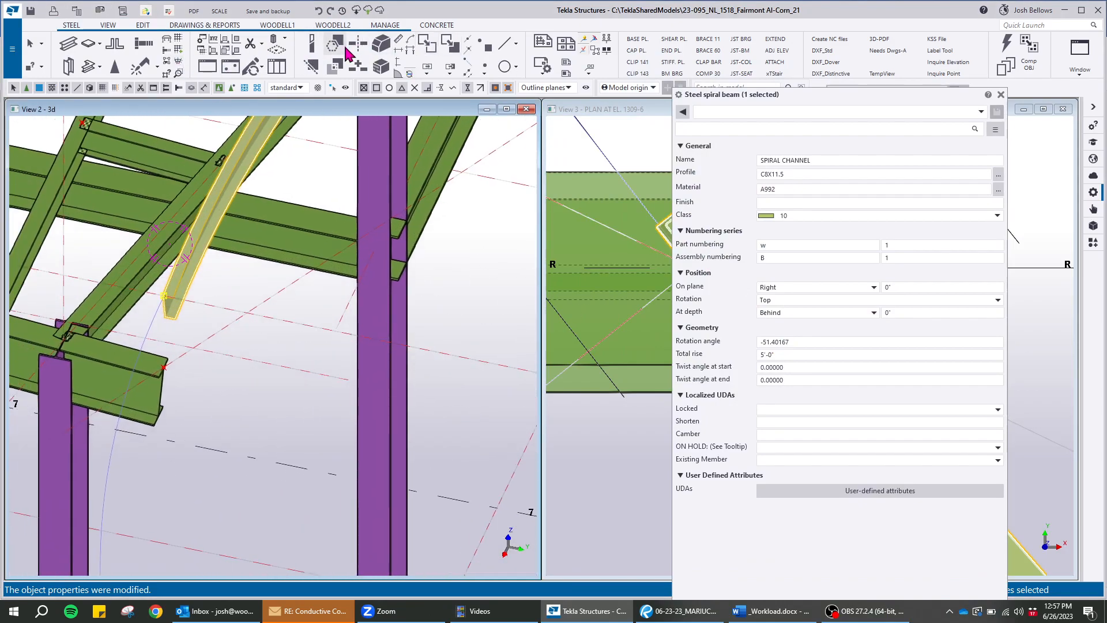
Measure the distance between the two framing endpoints of the curved roof edge in the 3D view, and finish measuring
left_click(401, 43)
scroll(151, 360, "up", 5)
scroll(151, 359, "up", 2)
left_click(163, 410)
scroll(139, 384, "down", 6)
scroll(404, 246, "up", 6)
scroll(351, 252, "up", 3)
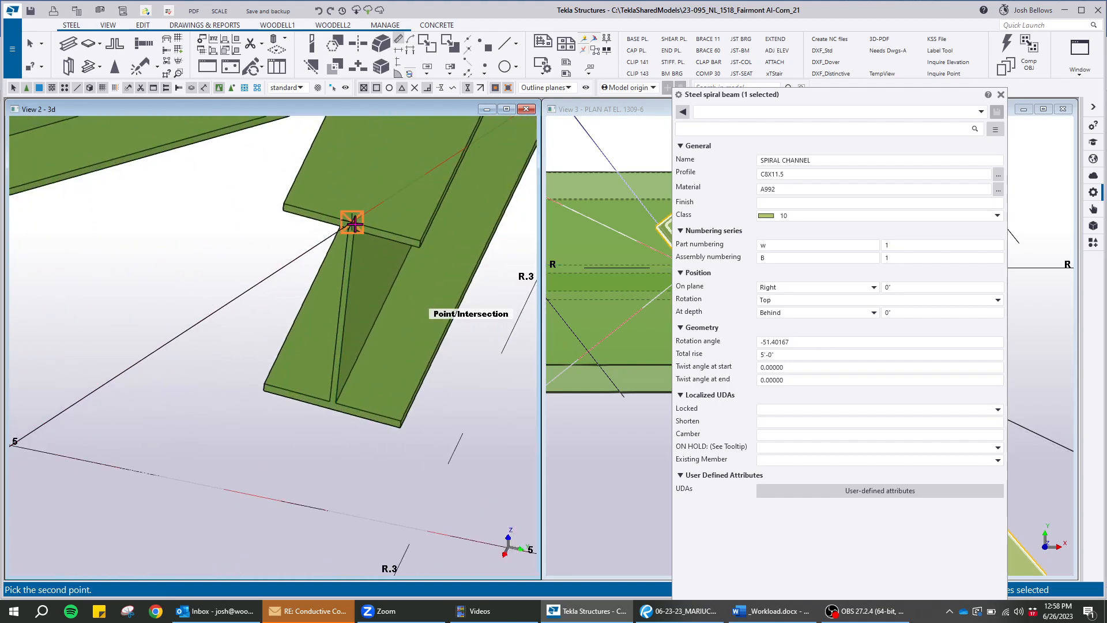
left_click(187, 386)
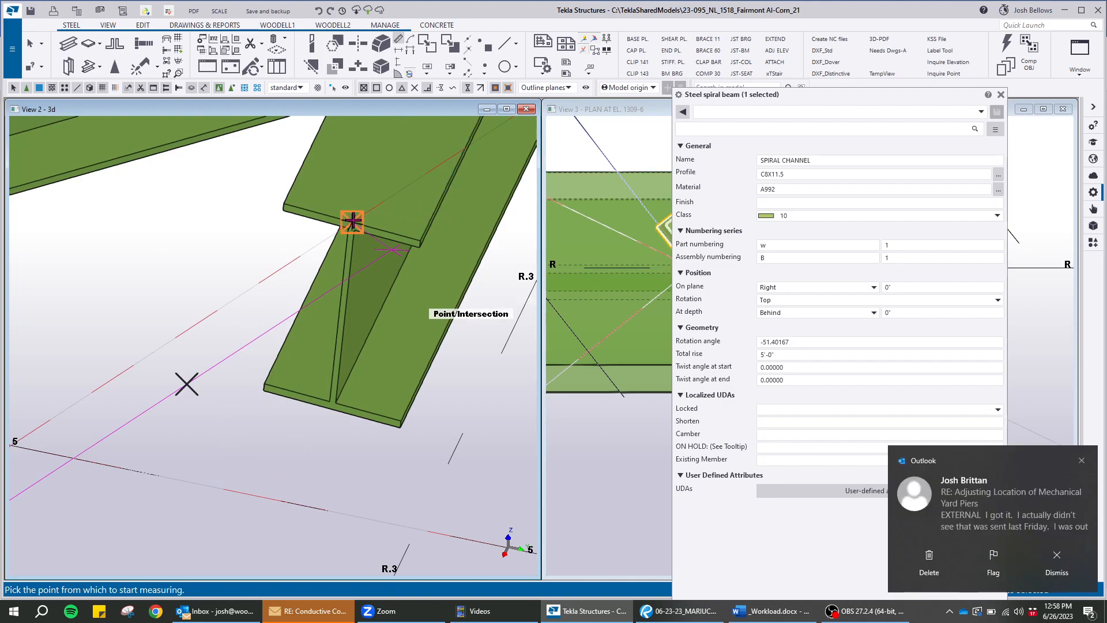
left_click(430, 203)
scroll(420, 189, "down", 10)
scroll(276, 289, "up", 10)
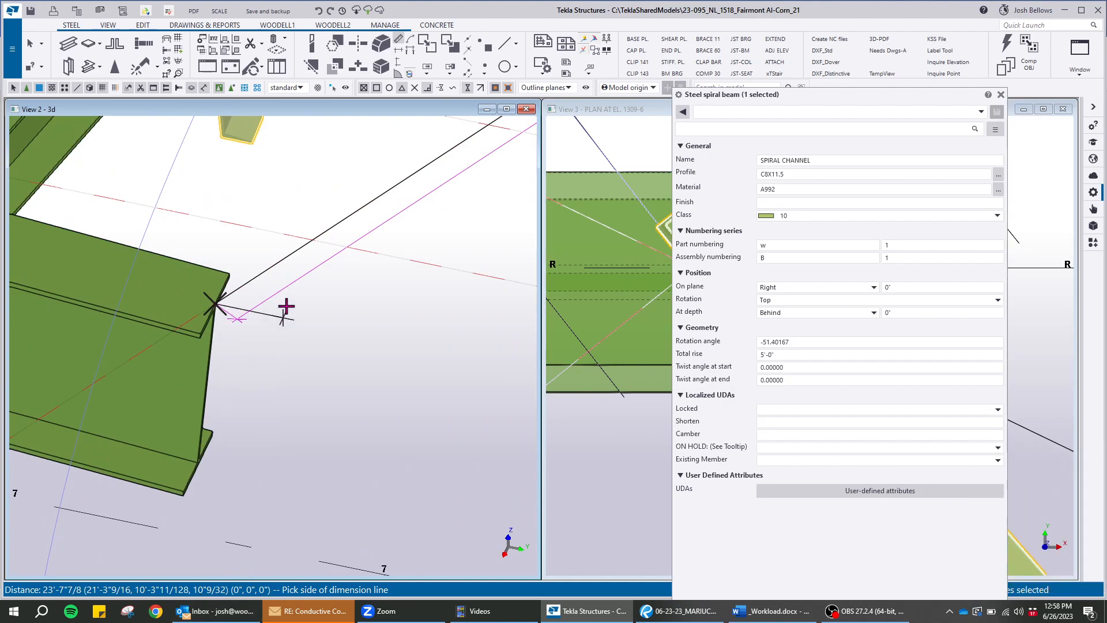
right_click(334, 198)
left_click(357, 204)
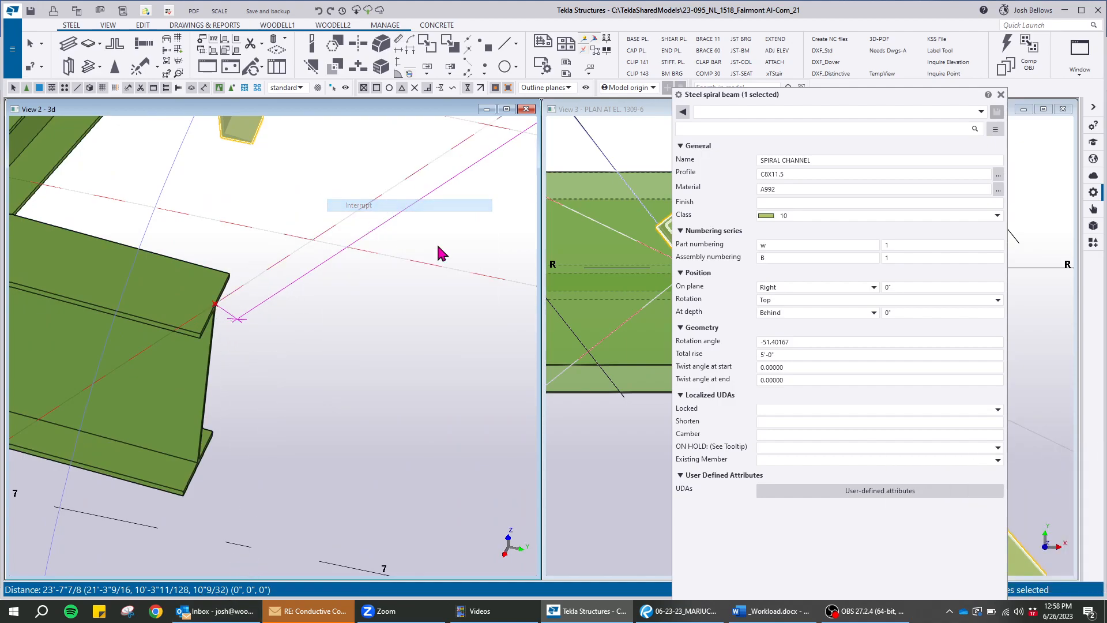
Set the spiral channel's total rise to -10"9/32 and apply the change, checking its lower end against the framing
left_click(778, 355)
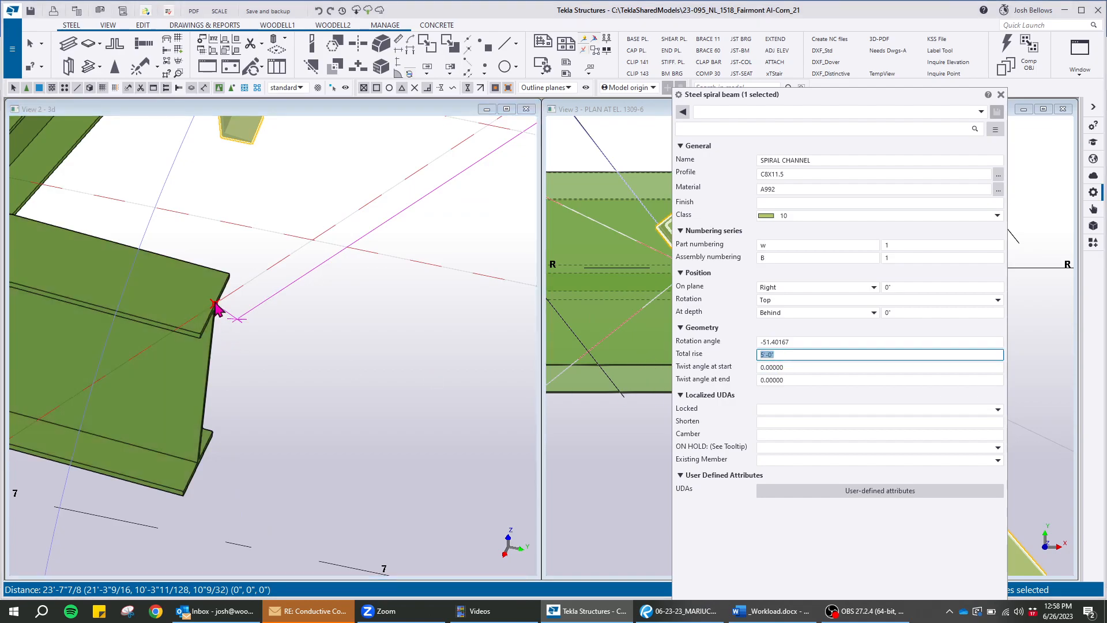
type("-10'9/32")
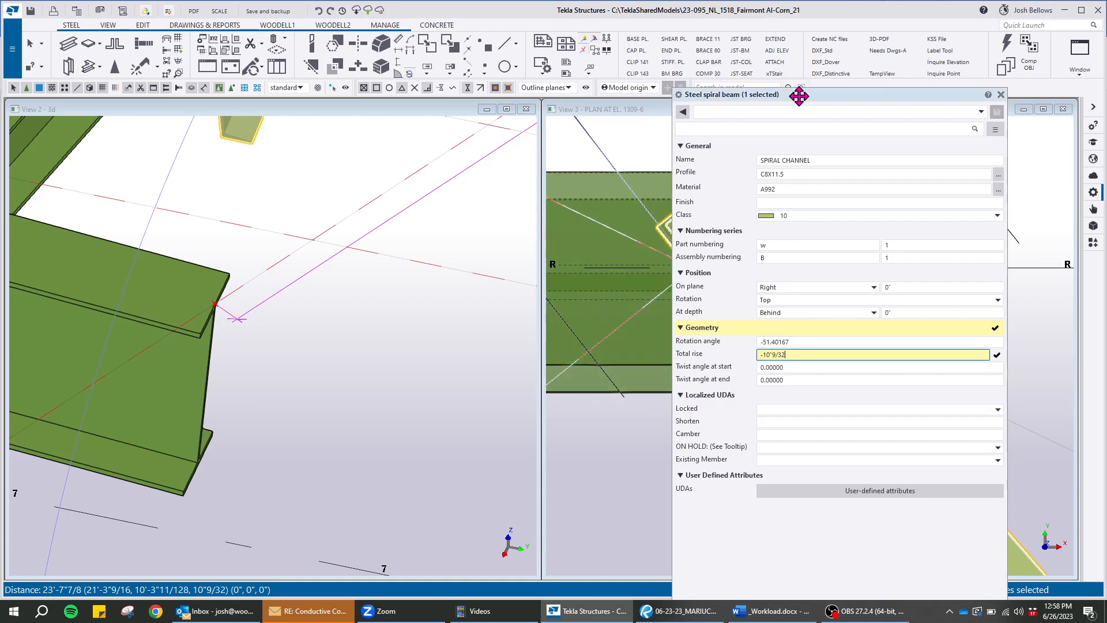
left_click_drag(800, 100, 778, 13)
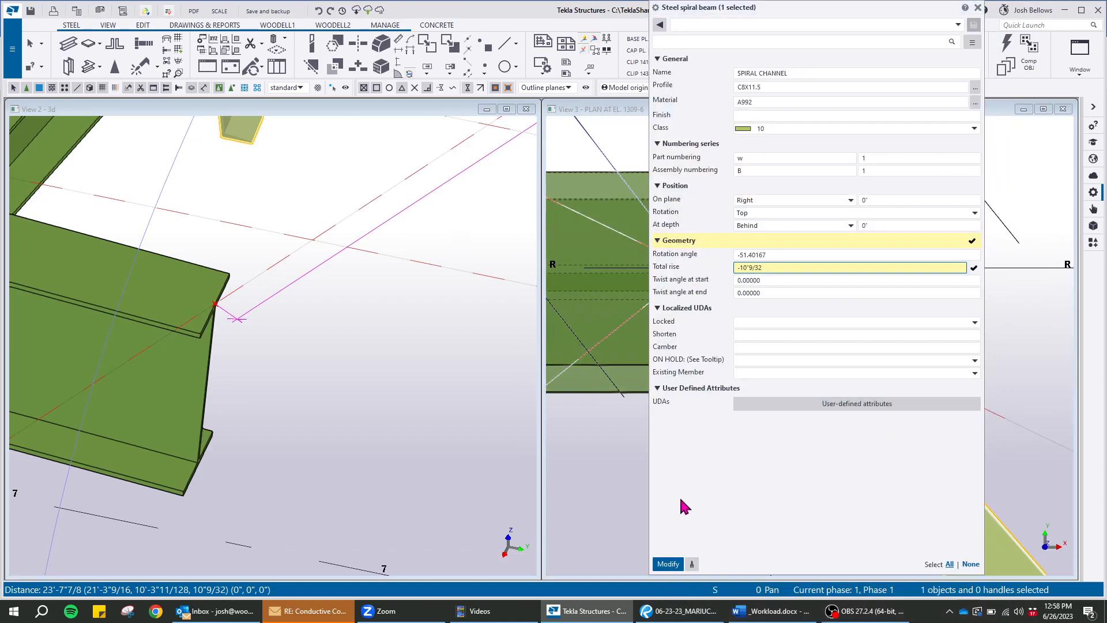
left_click(668, 565)
scroll(223, 358, "down", 5)
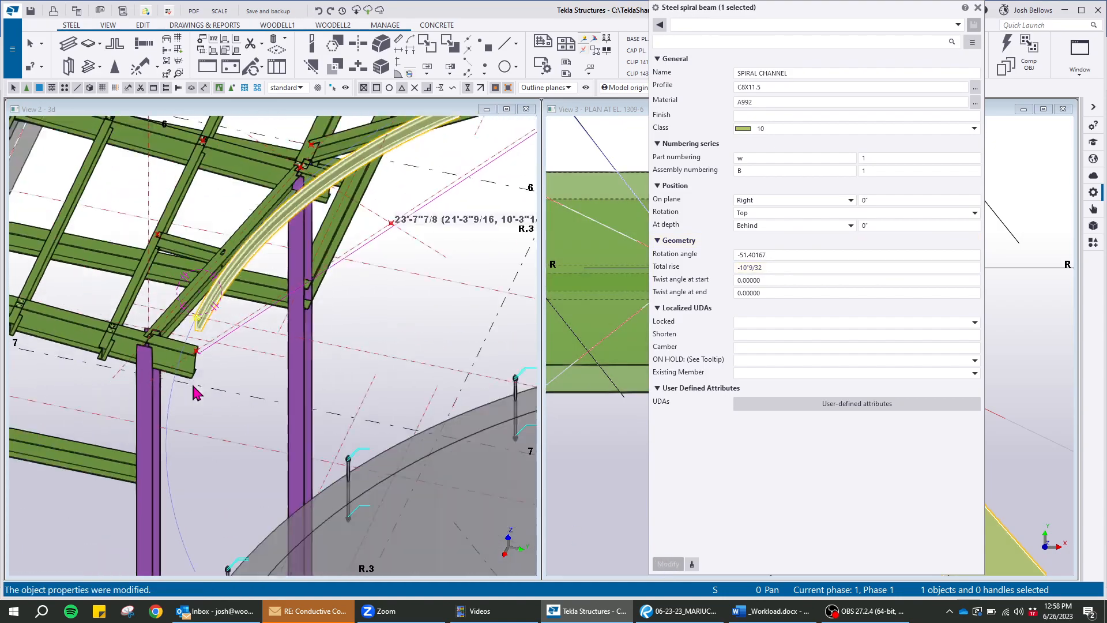
scroll(276, 398, "up", 6)
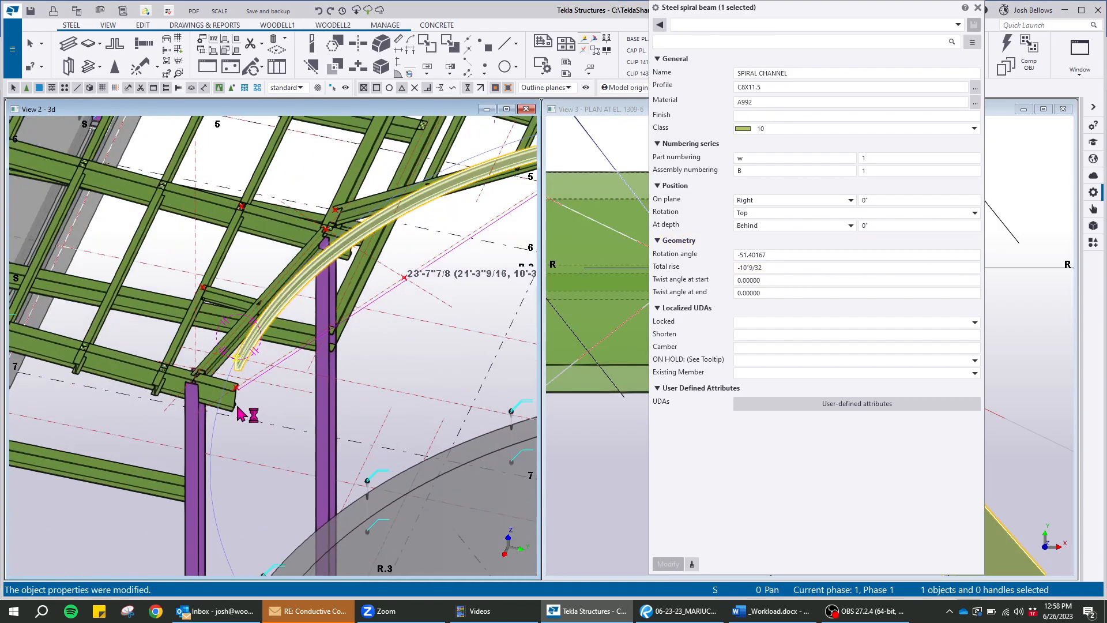
Move the spiral channel from its lower end point down to the end point of the framing beam in the 3D view
scroll(277, 323, "up", 4)
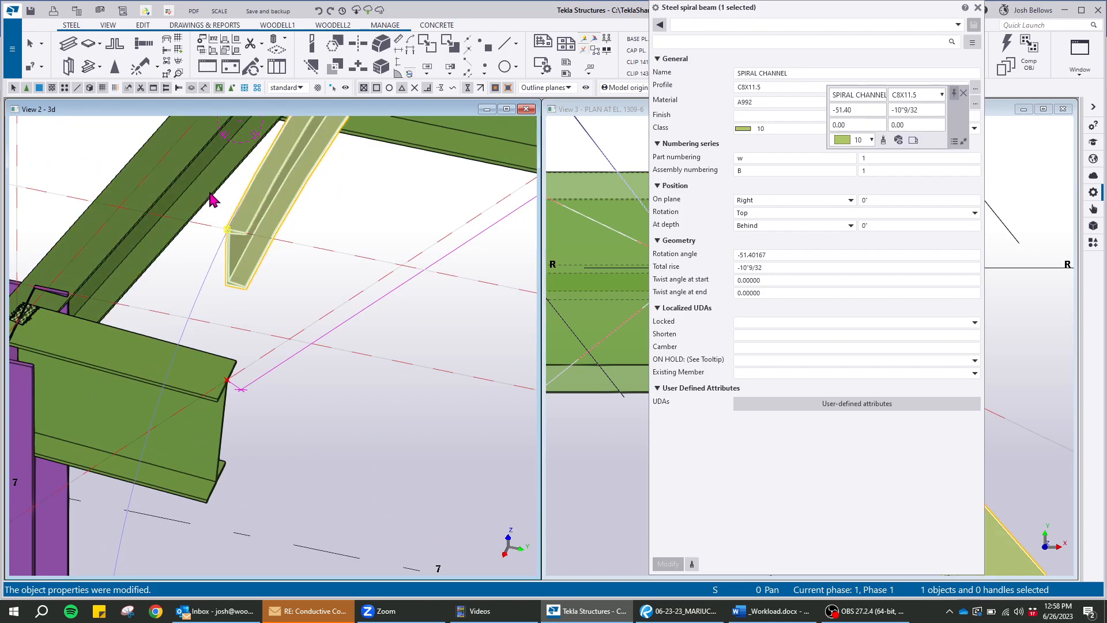
right_click(212, 193)
left_click(248, 283)
left_click(228, 225)
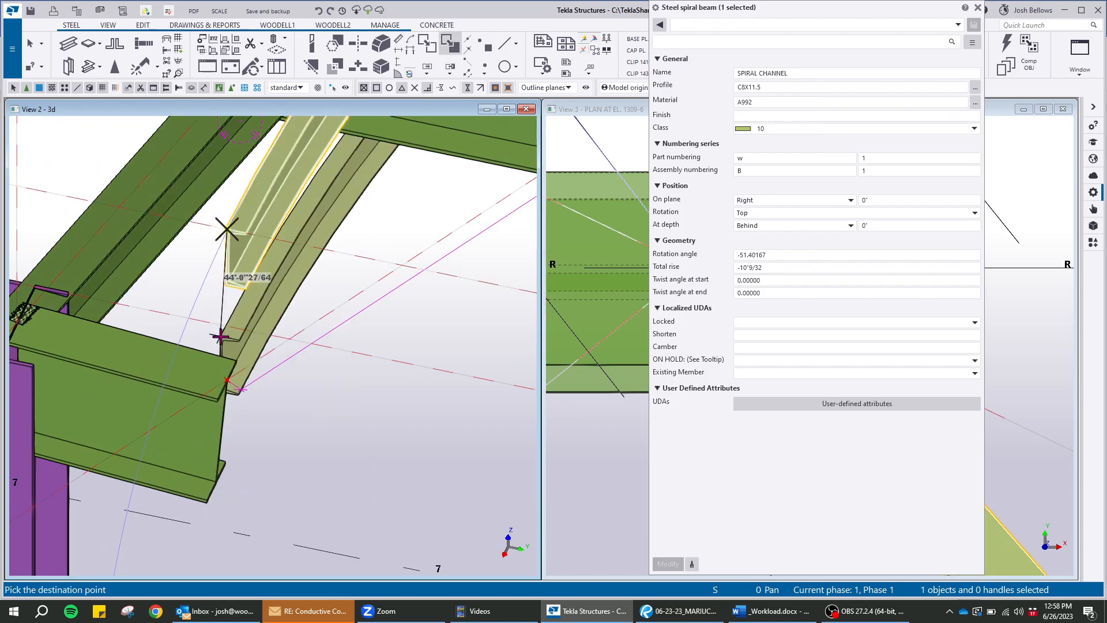
left_click(227, 381)
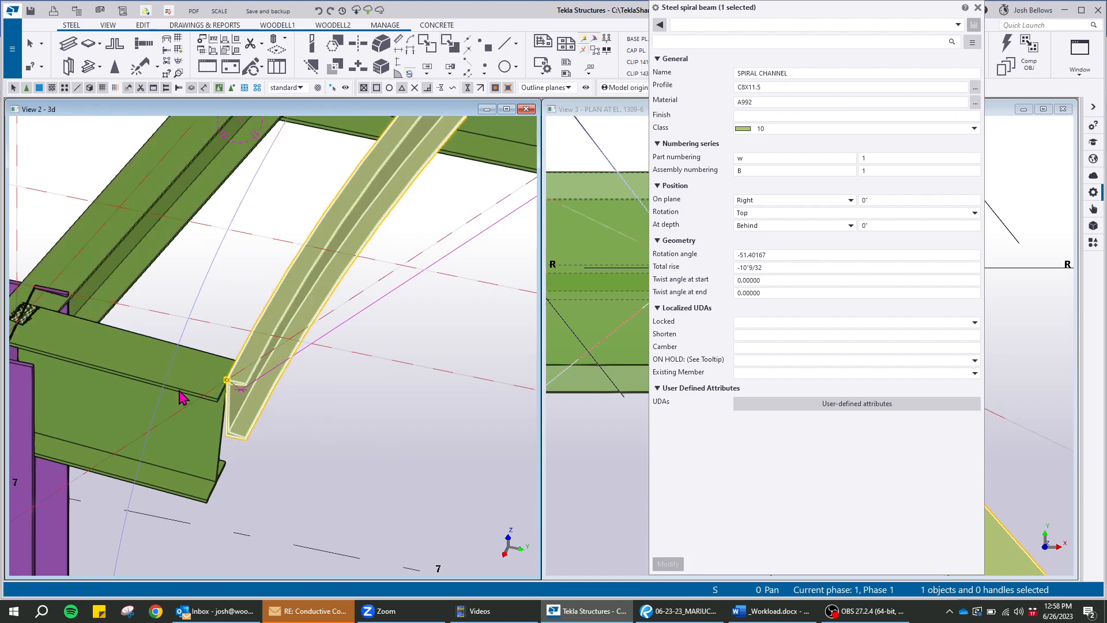
Examine how the spiral channel's ends meet the roof framing beams in the 3D view
scroll(183, 398, "down", 7)
middle_click_drag(427, 344, 244, 388)
scroll(314, 347, "up", 7)
scroll(252, 307, "up", 6)
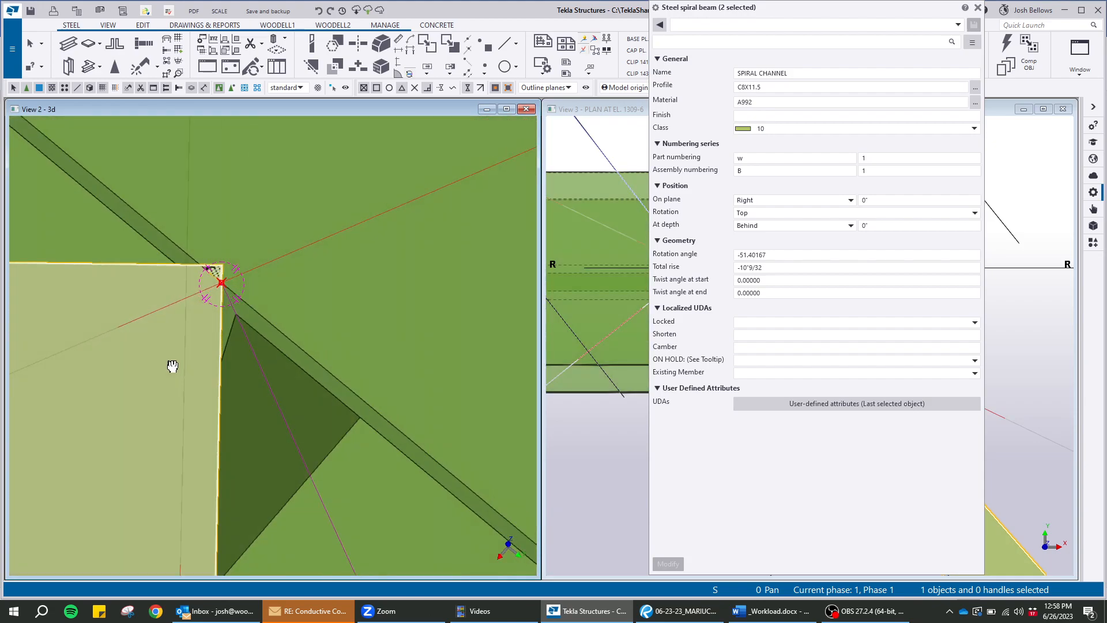
middle_click_drag(172, 366, 488, 420, "ctrl")
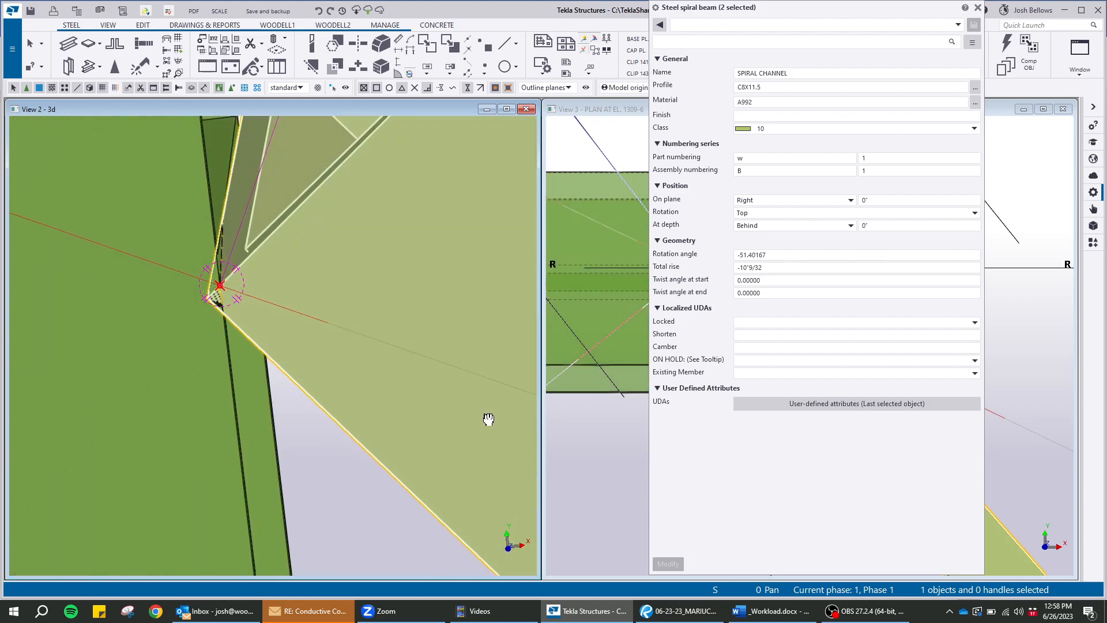
middle_click_drag(230, 301, 184, 258, "ctrl")
scroll(202, 284, "up", 6)
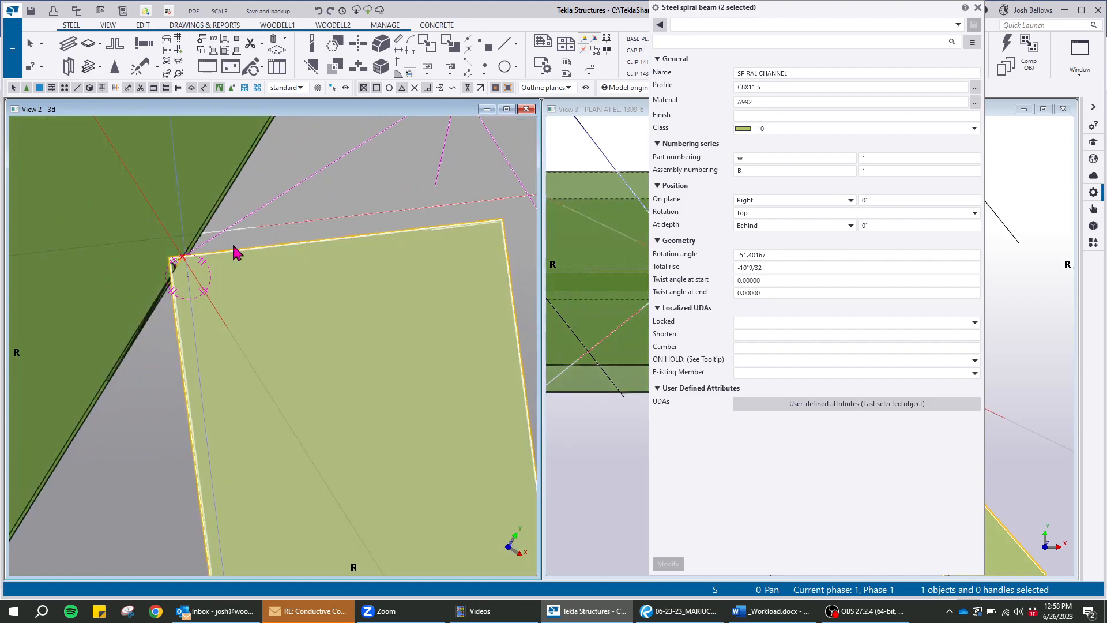
Compare the spiral channel's grid R end with the framing corner and the construction circle in plan
left_click(622, 125)
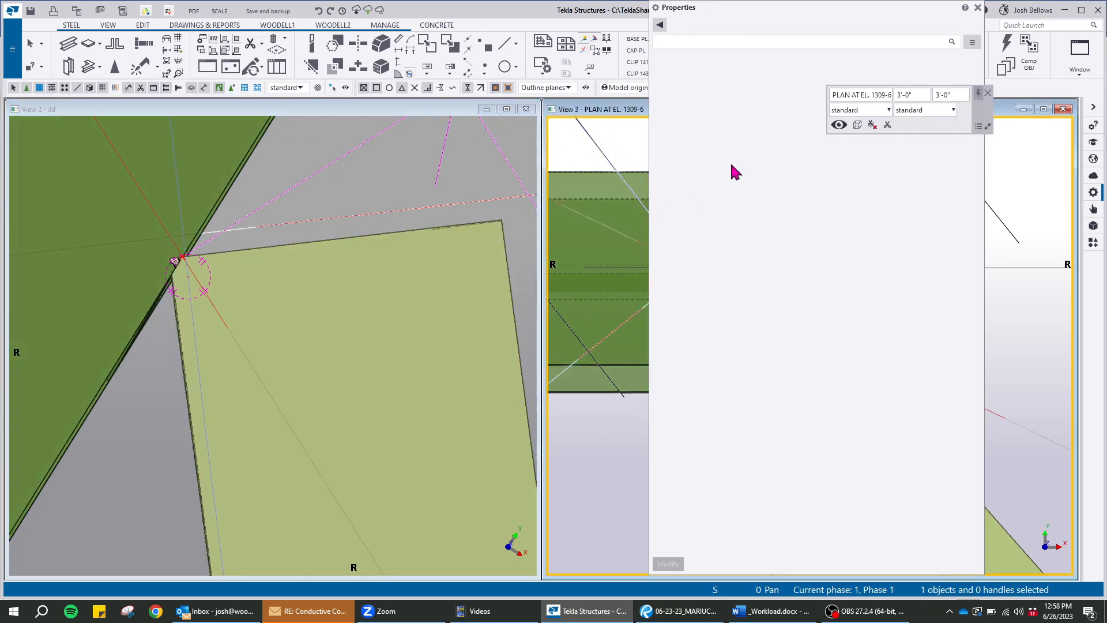
left_click_drag(787, 11, 299, 38)
scroll(750, 265, "up", 5)
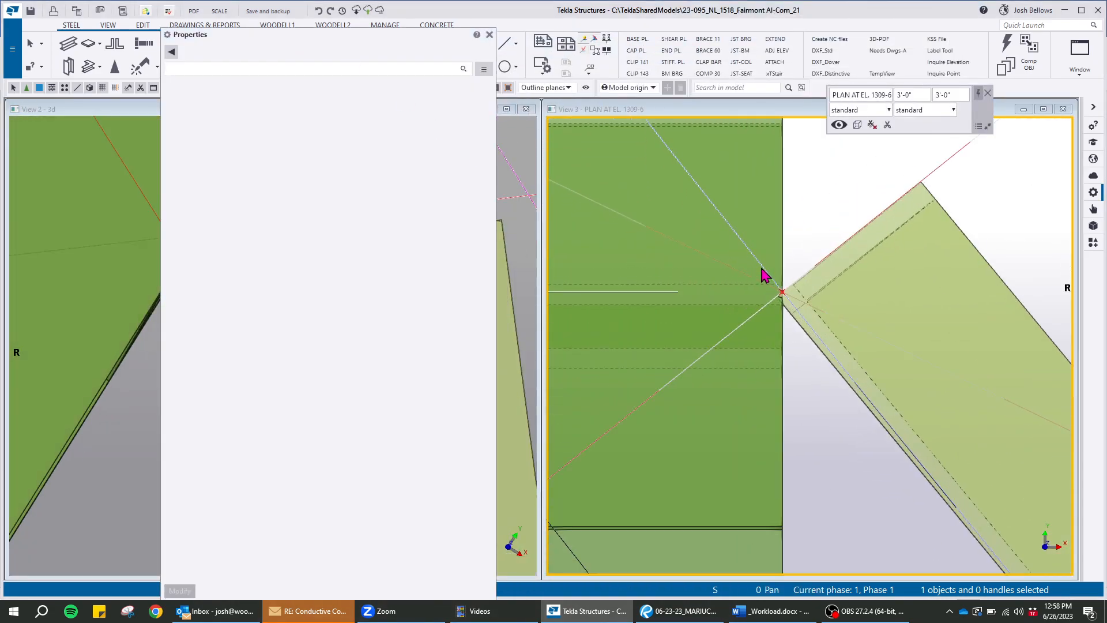
left_click(829, 232)
left_click(740, 249)
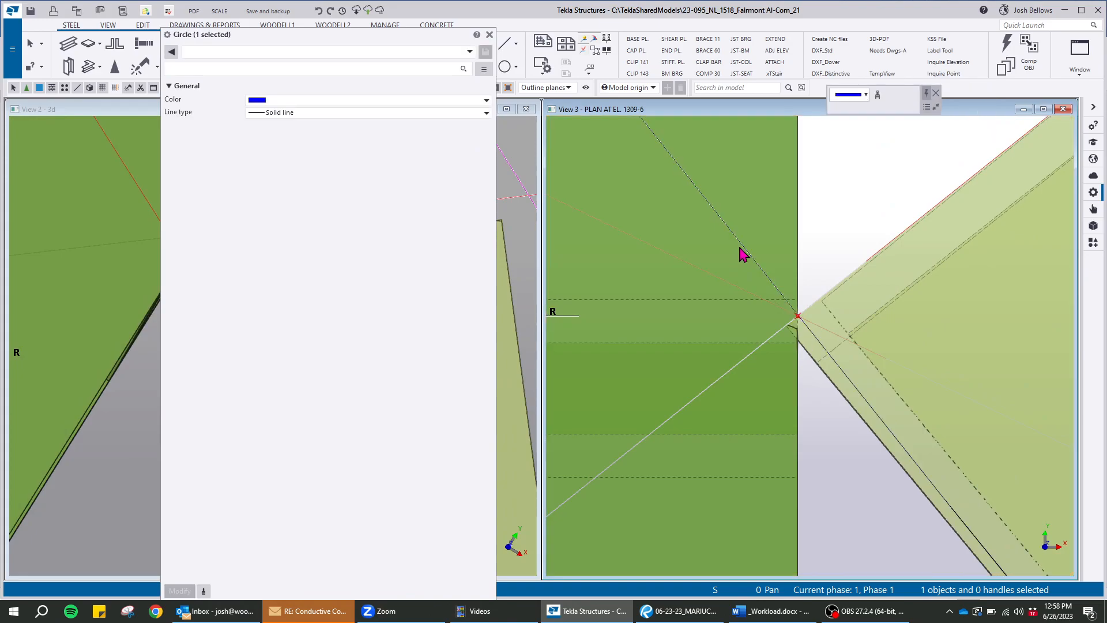
scroll(815, 332, "up", 5)
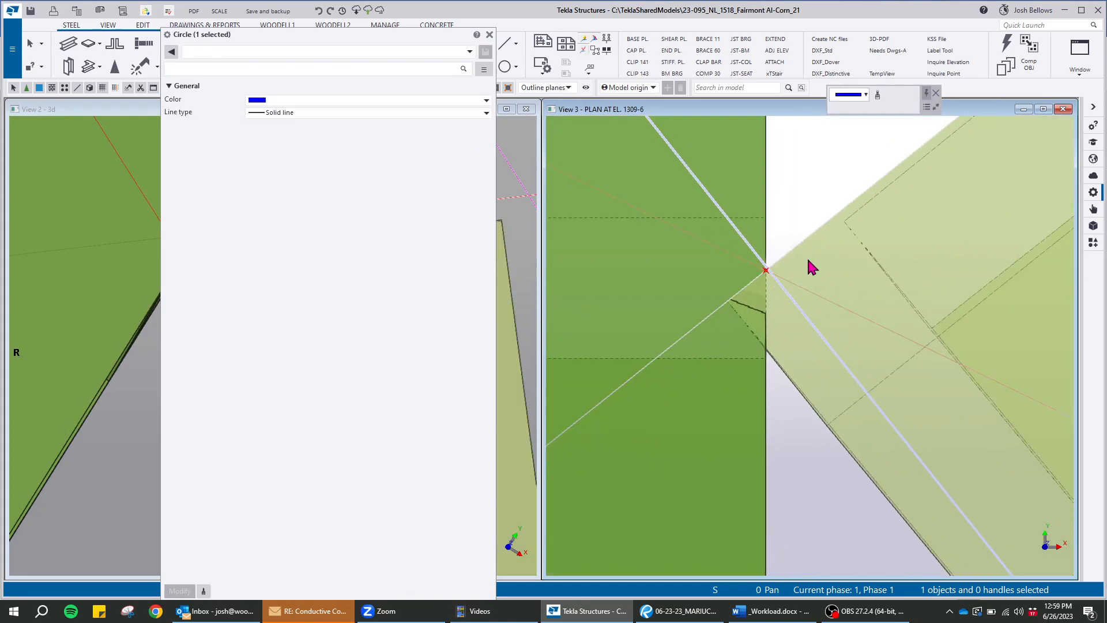
left_click(832, 595)
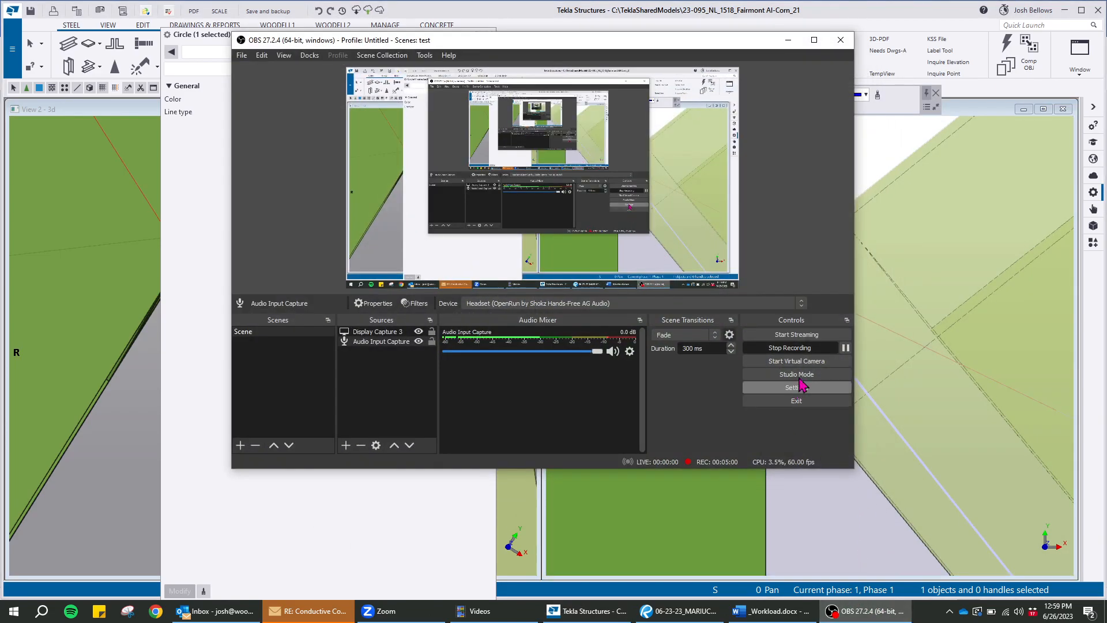
left_click(845, 348)
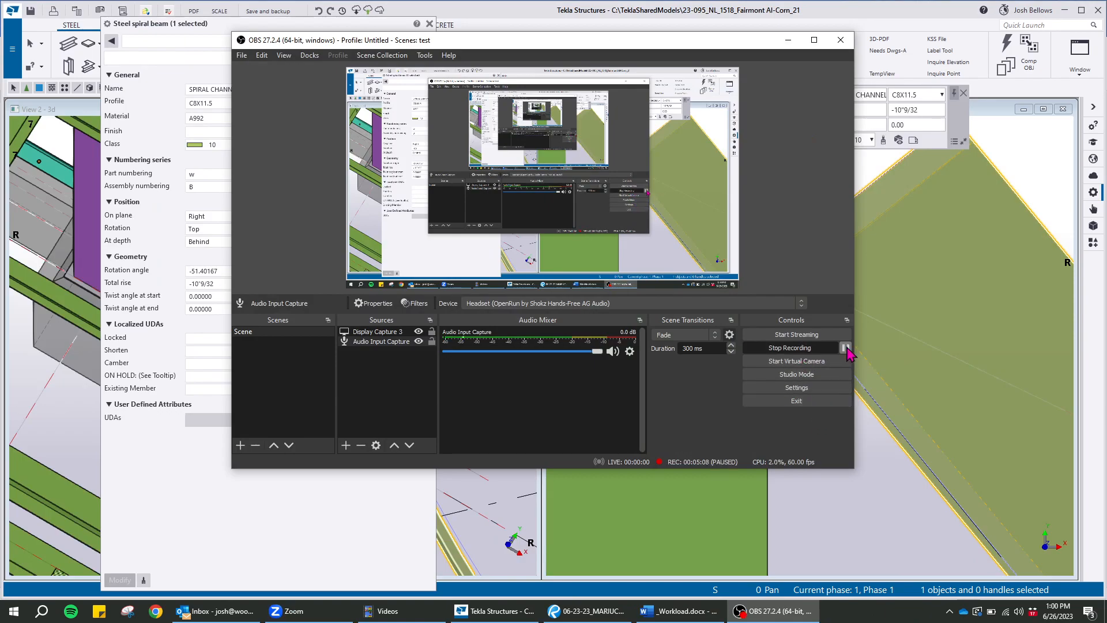
left_click(790, 42)
Move the spiral channel in plan from its end point at grid 9 onto the construction circle's crossing with the grid line
scroll(731, 403, "down", 5)
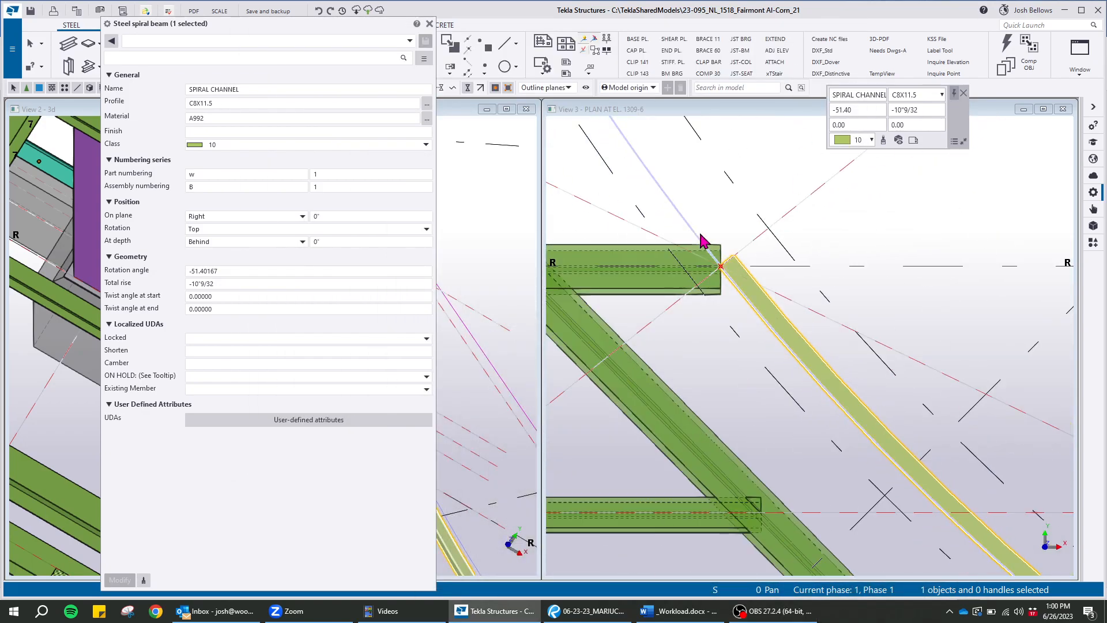
scroll(704, 241, "down", 3)
scroll(925, 386, "up", 10)
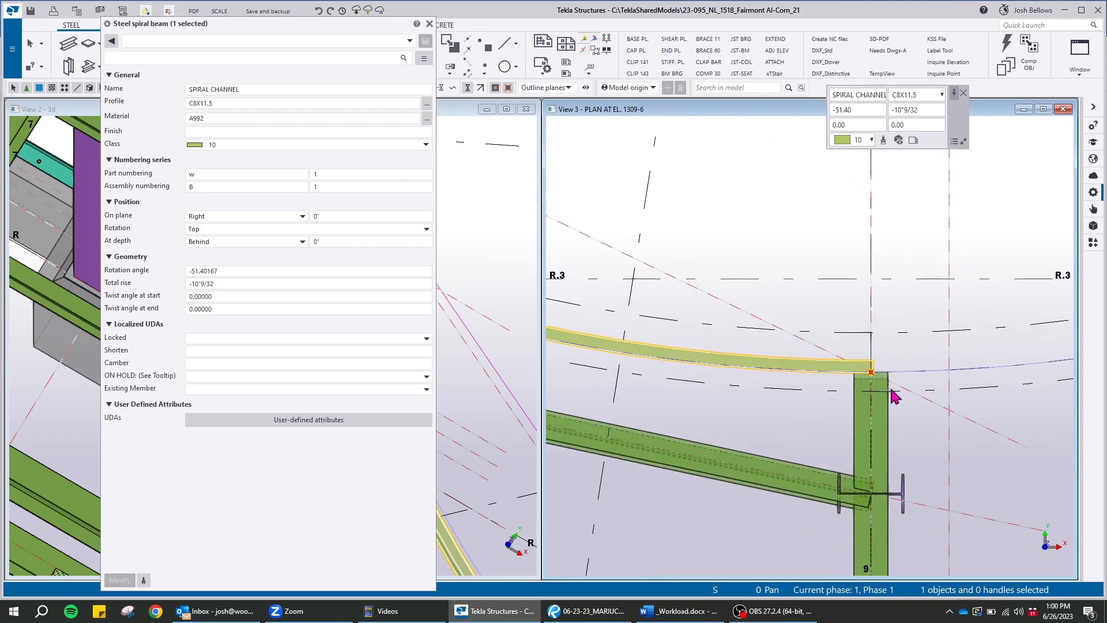
scroll(908, 332, "up", 6)
left_click(947, 317)
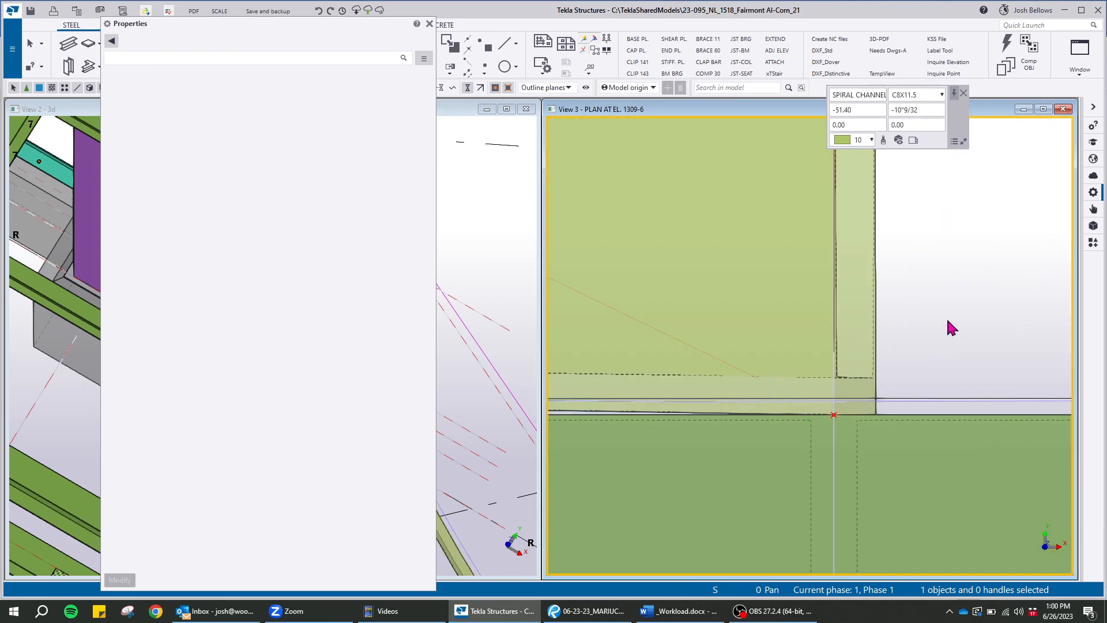
scroll(944, 322, "down", 4)
left_click(842, 236)
scroll(910, 376, "up", 4)
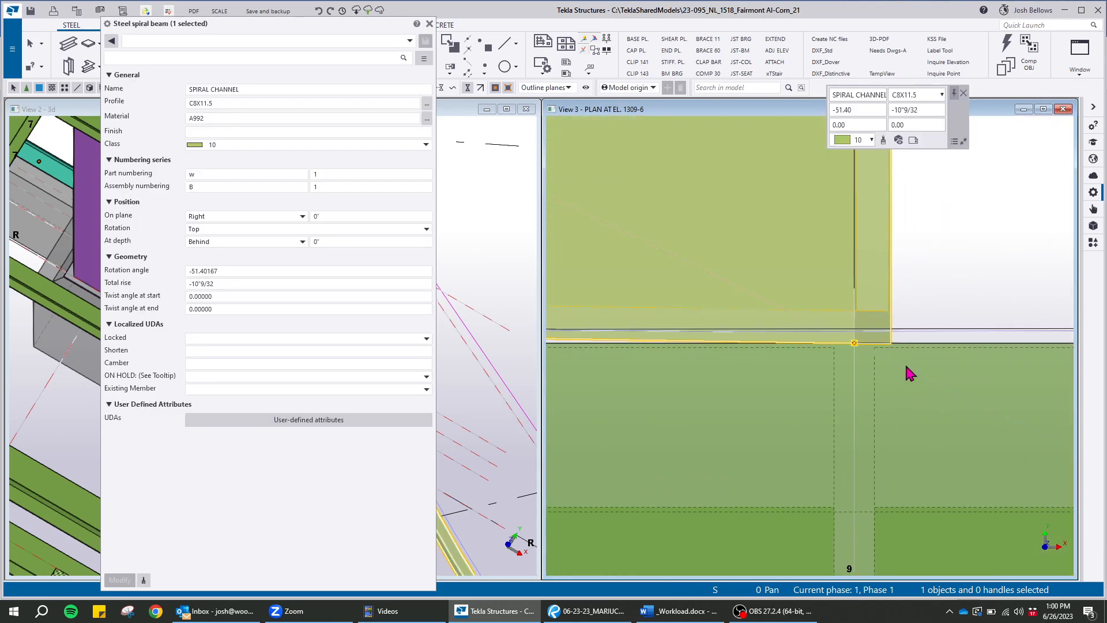
right_click(783, 280)
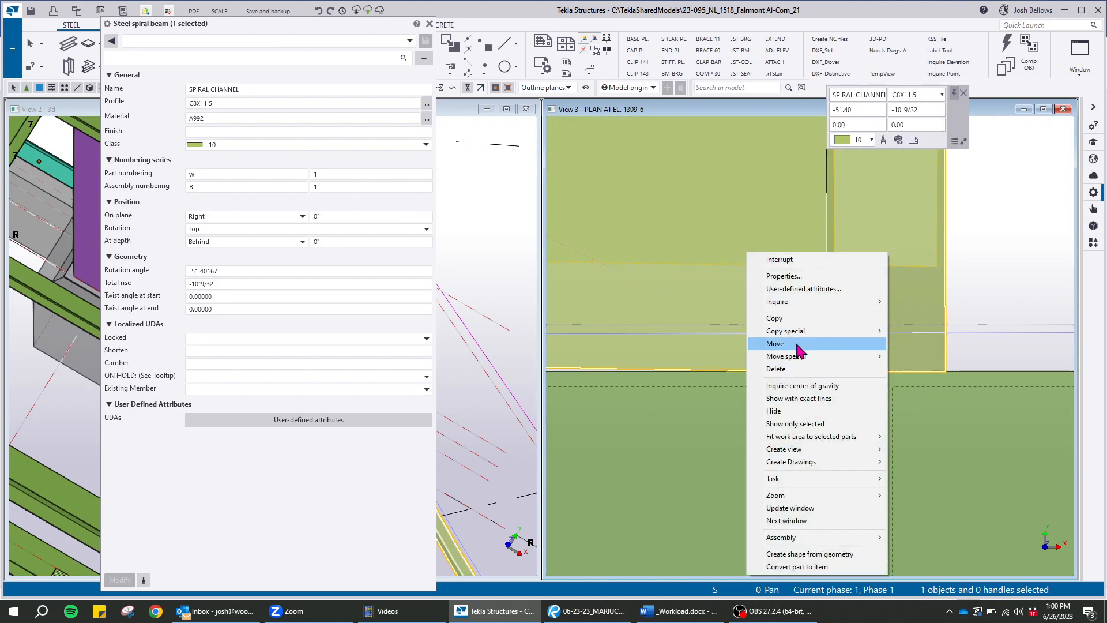
left_click(776, 344)
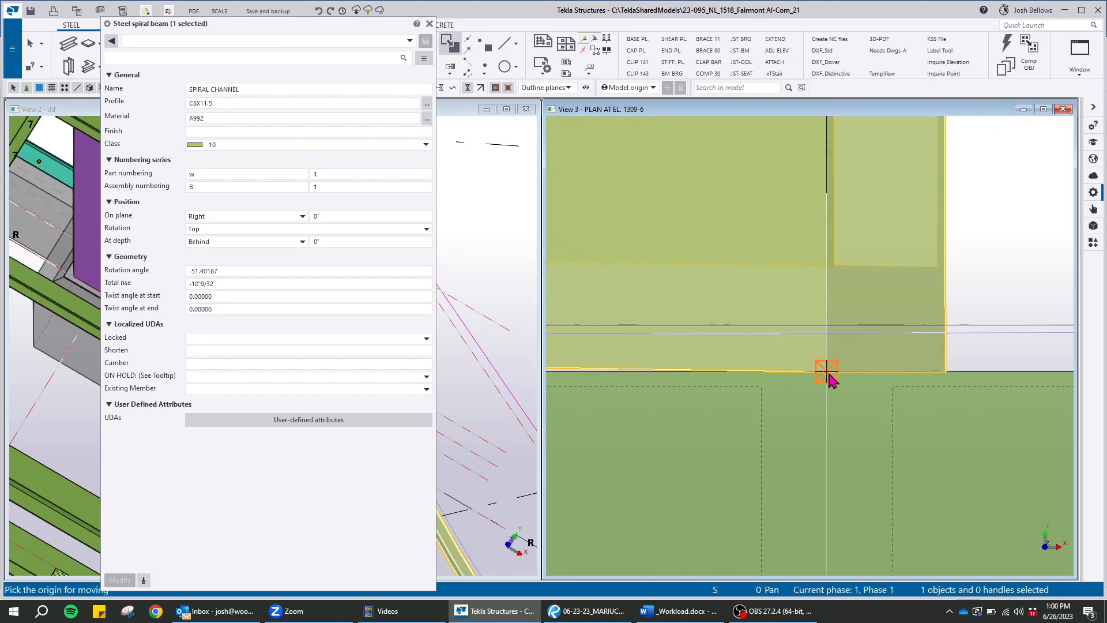
left_click(828, 372)
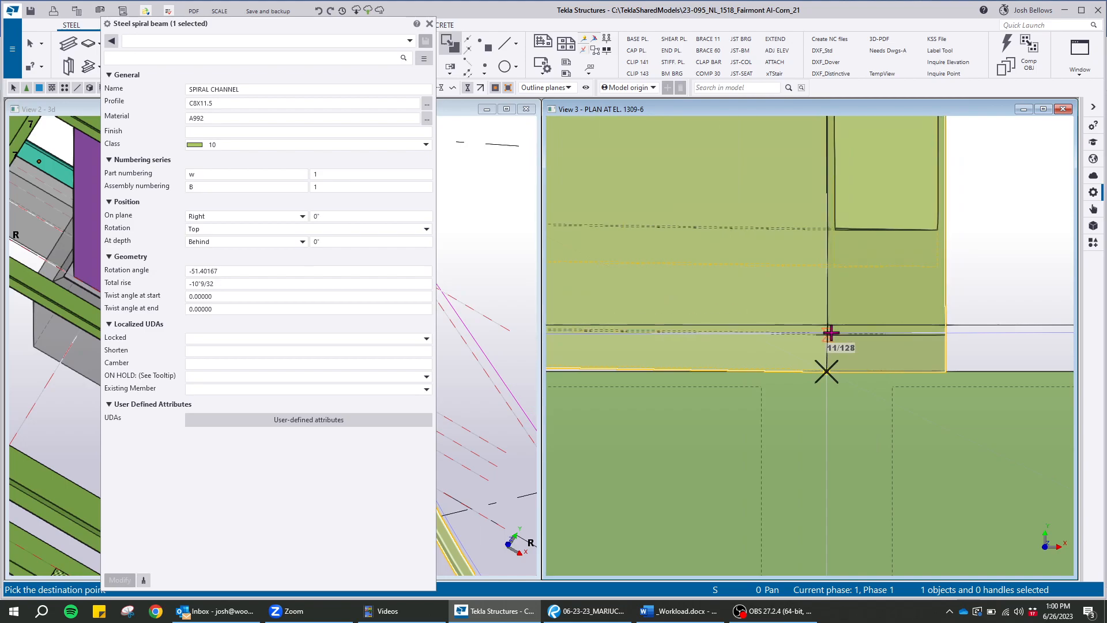
right_click(801, 294)
left_click(832, 361)
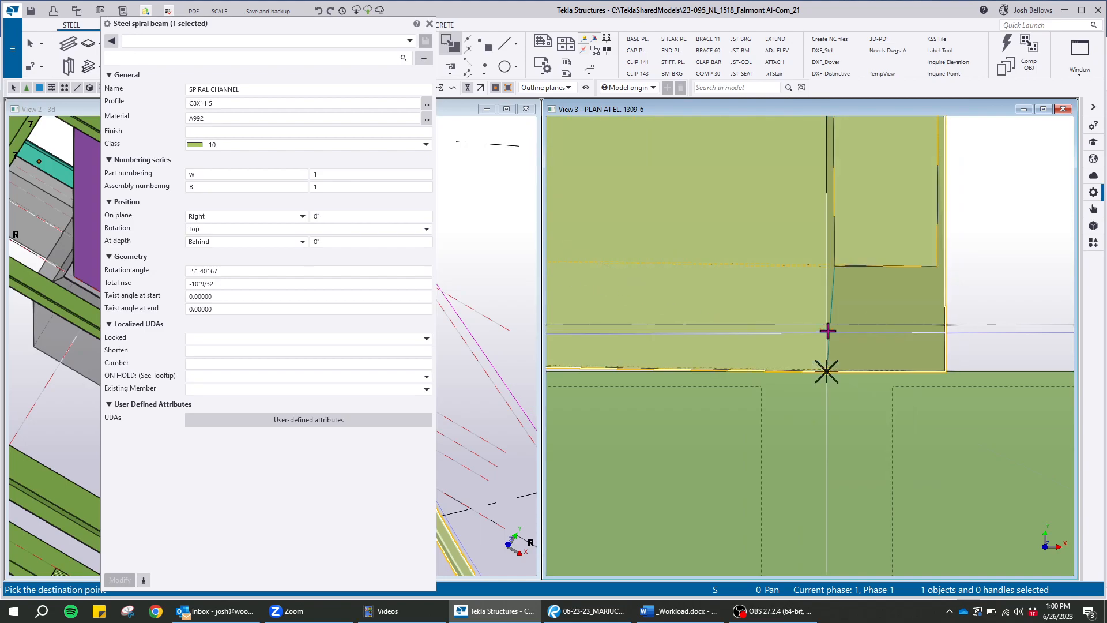
left_click(827, 332)
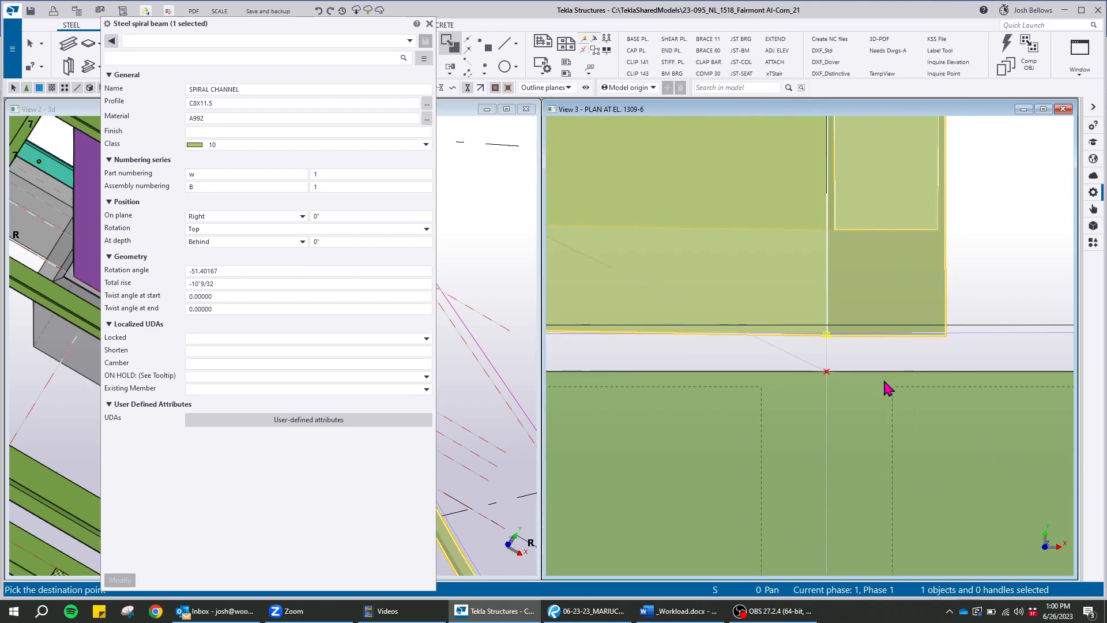
Move both centre handles of the spiral channel back by the same offset onto the radial grid's hub
scroll(865, 391, "down", 5)
scroll(912, 411, "down", 10)
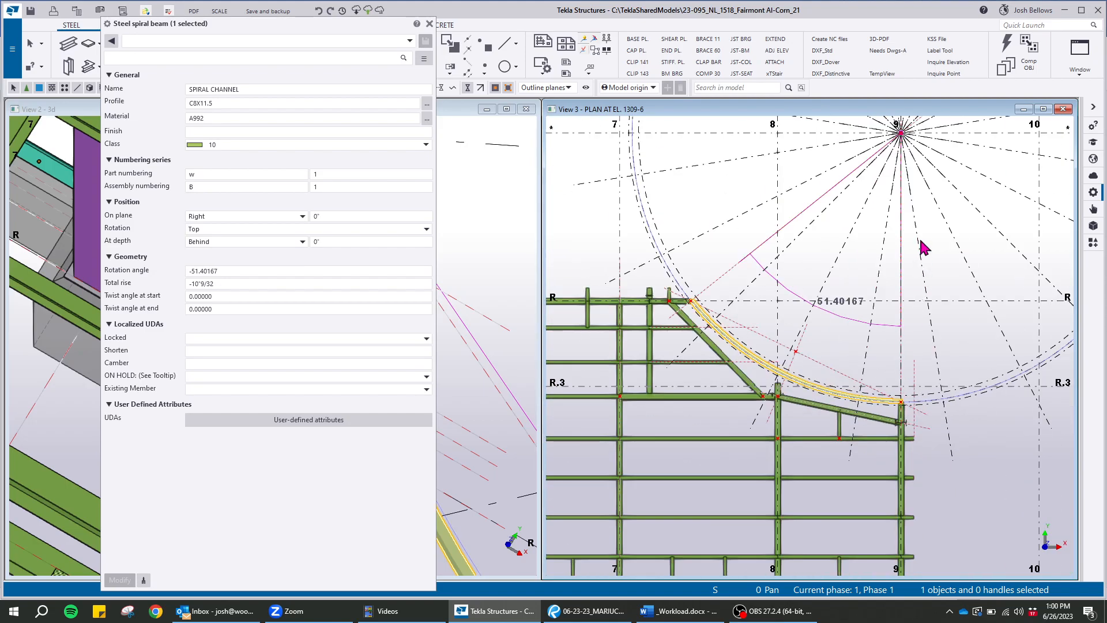
scroll(766, 249, "up", 4)
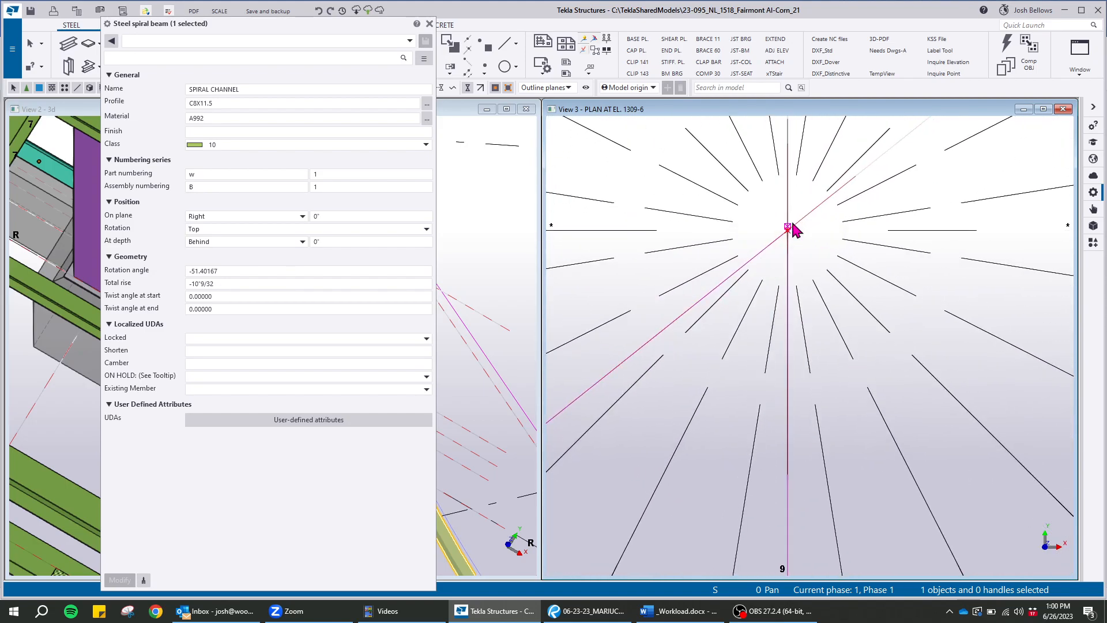
left_click(783, 231)
right_click(783, 231)
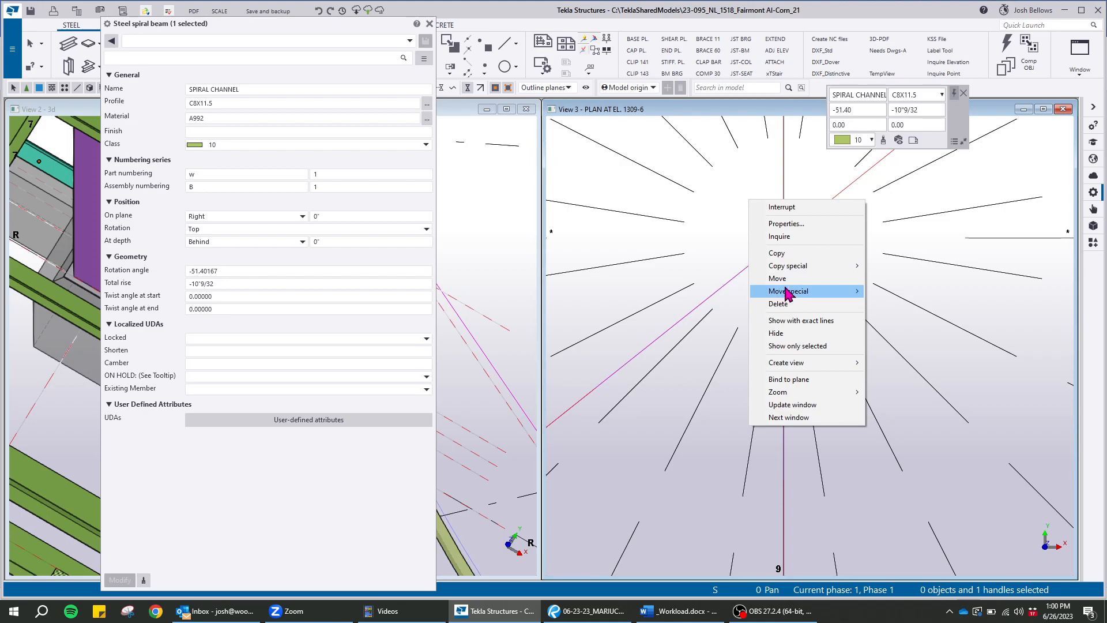
left_click(789, 297)
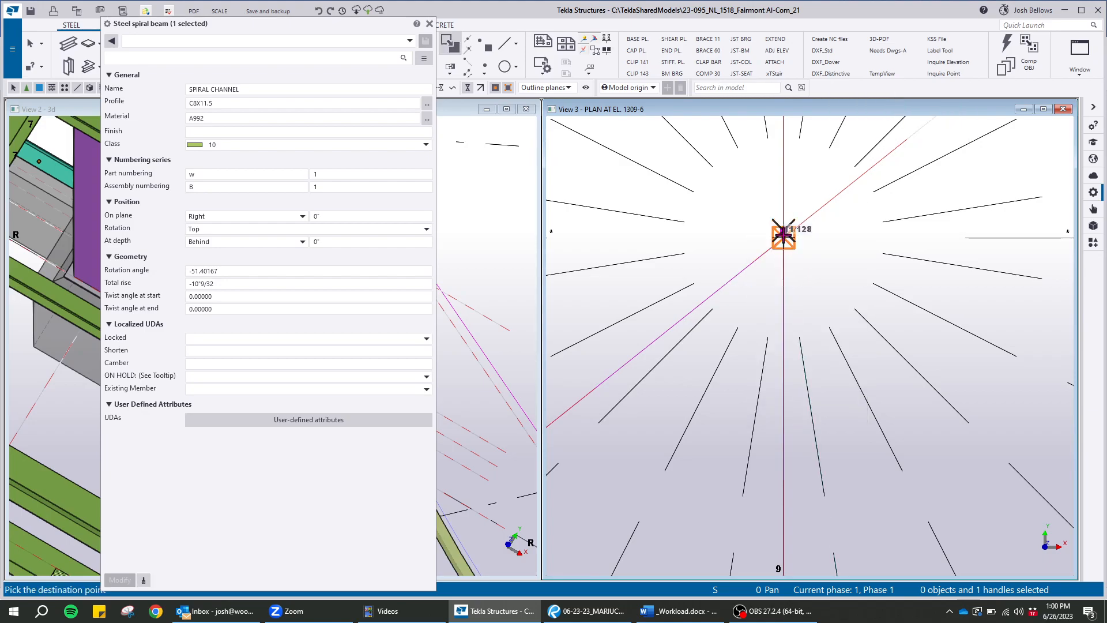
scroll(830, 286, "up", 5)
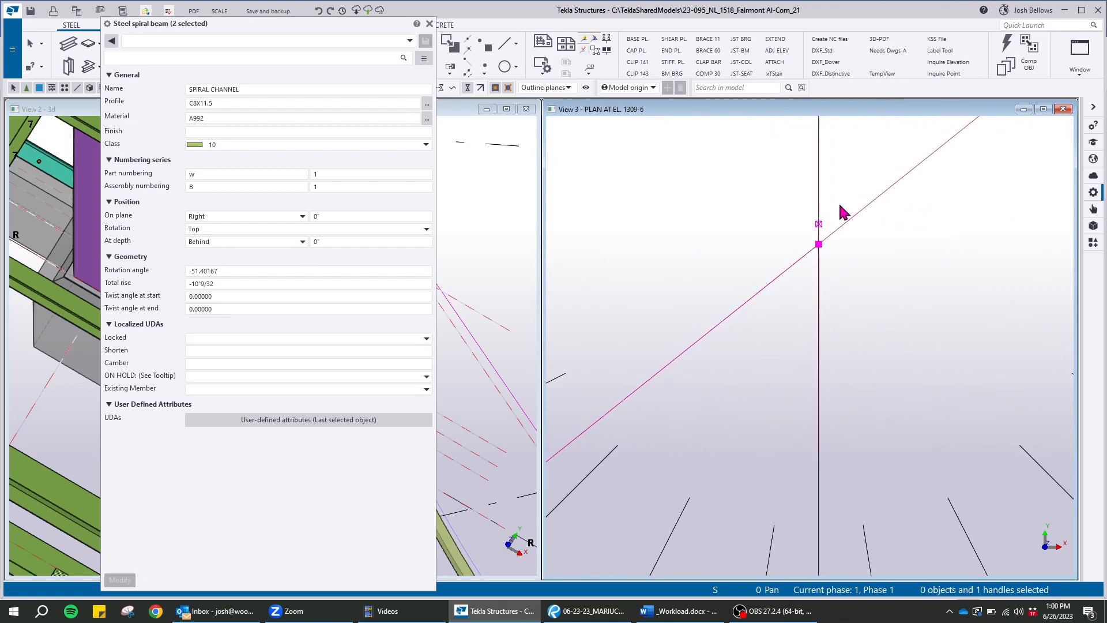
left_click_drag(791, 190, 848, 238)
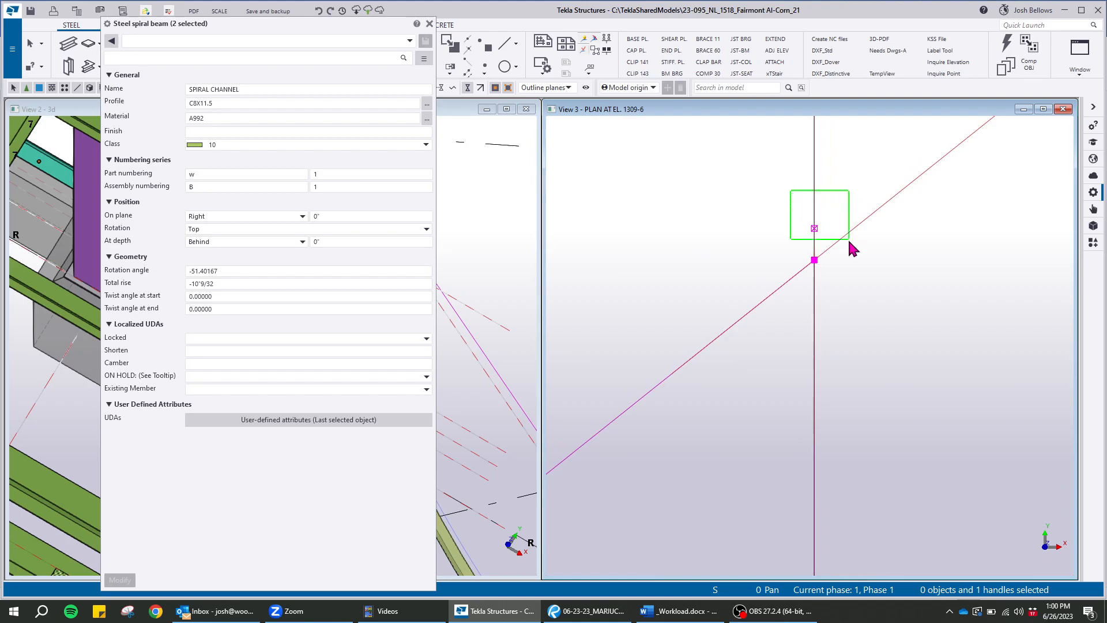
right_click(759, 195)
left_click(792, 274)
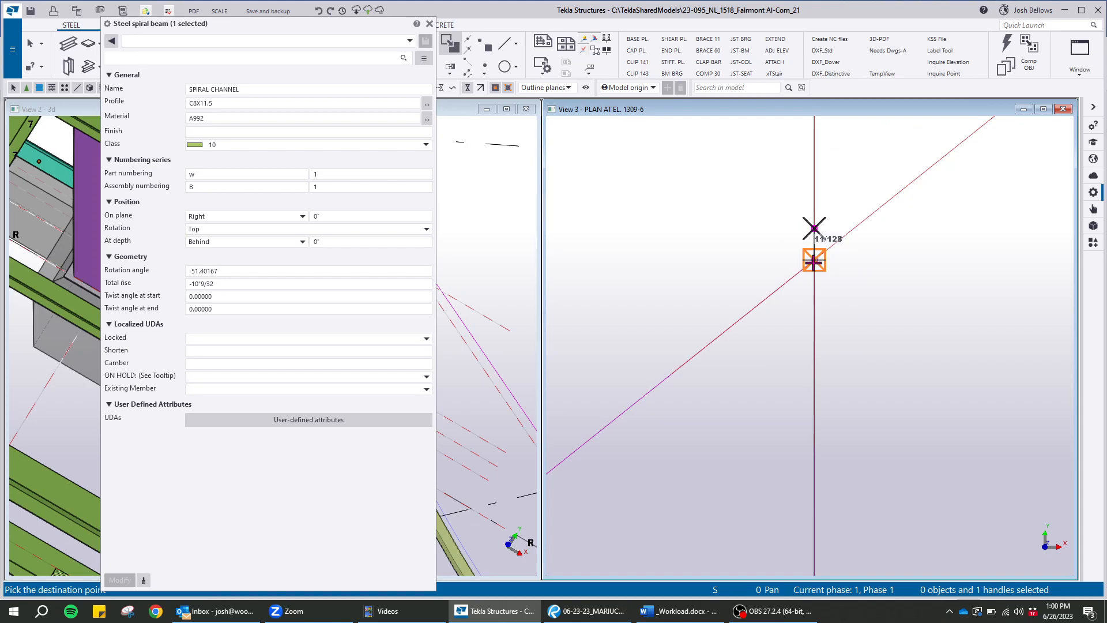
scroll(879, 242, "down", 15)
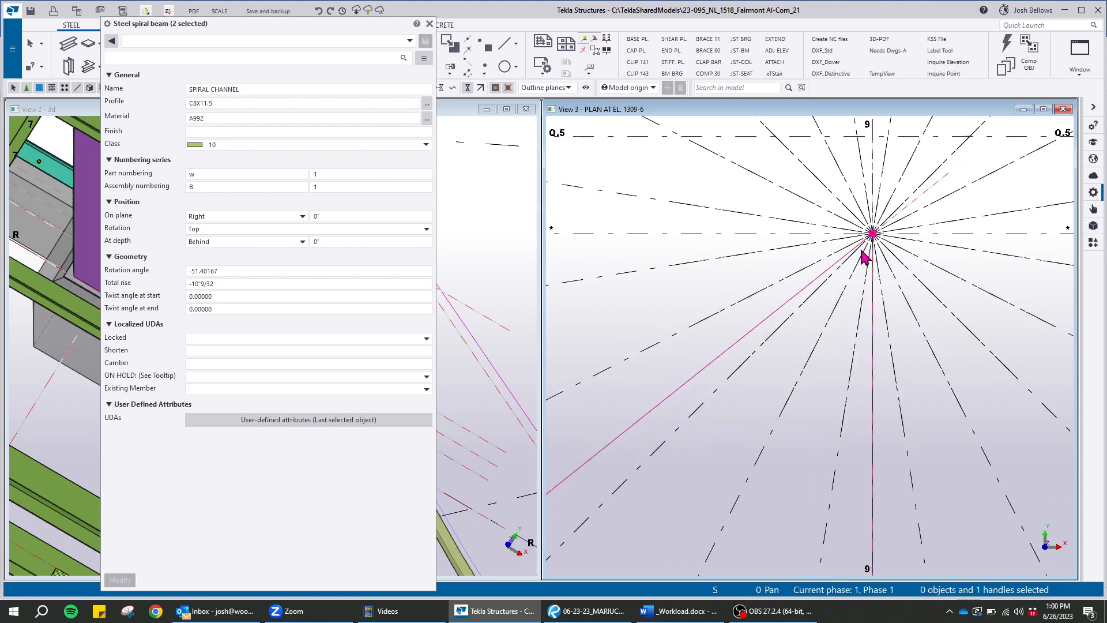
Reselect the spiral channel and examine the fit of its ends against the framing beams in plan and in the 3D view
scroll(739, 375, "up", 10)
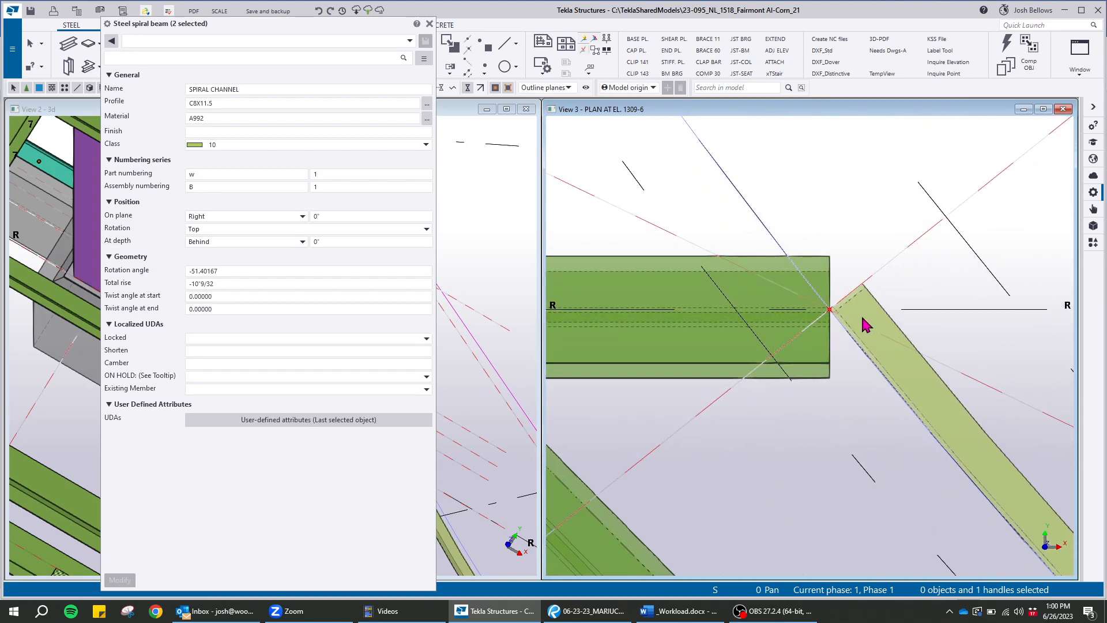
left_click(807, 277)
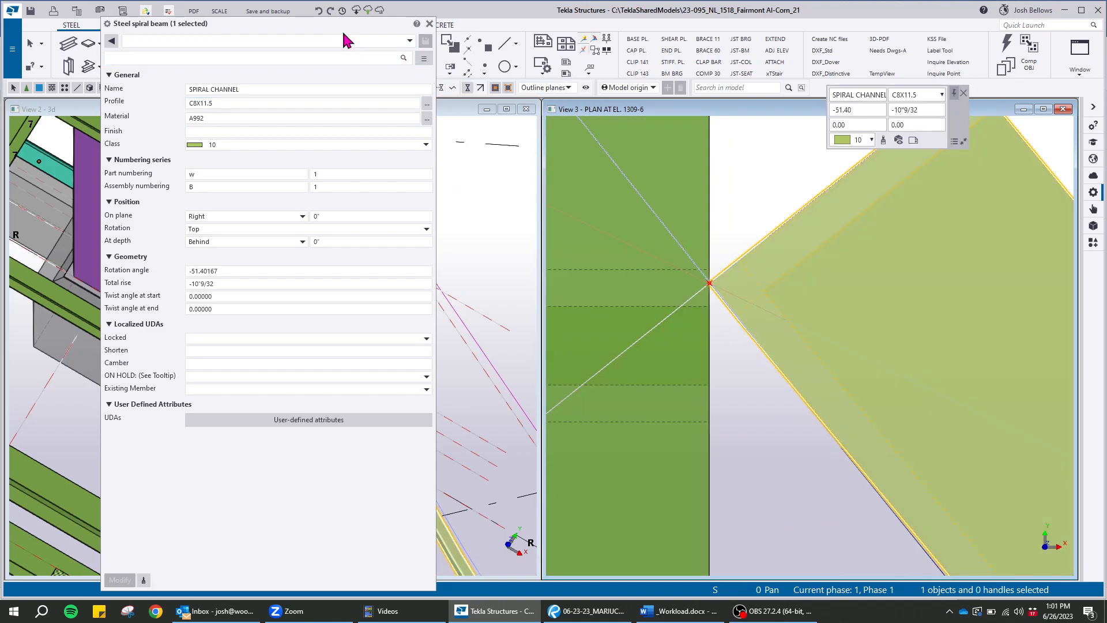
left_click_drag(346, 24, 902, 166)
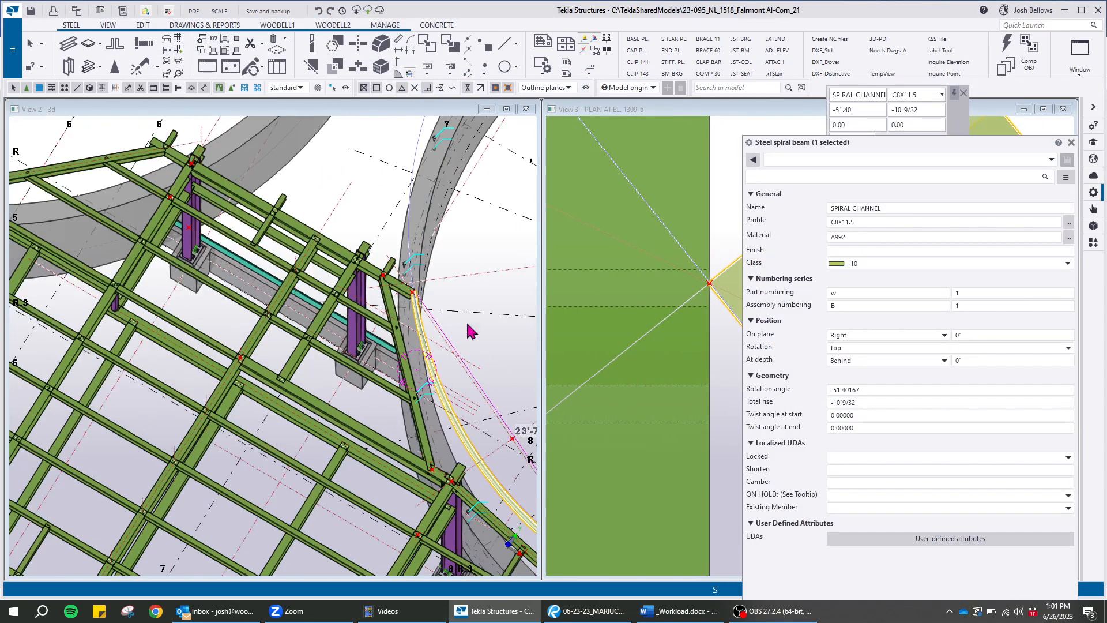
scroll(429, 360, "up", 10)
middle_click_drag(429, 361, 219, 329, "ctrl")
scroll(403, 323, "down", 12)
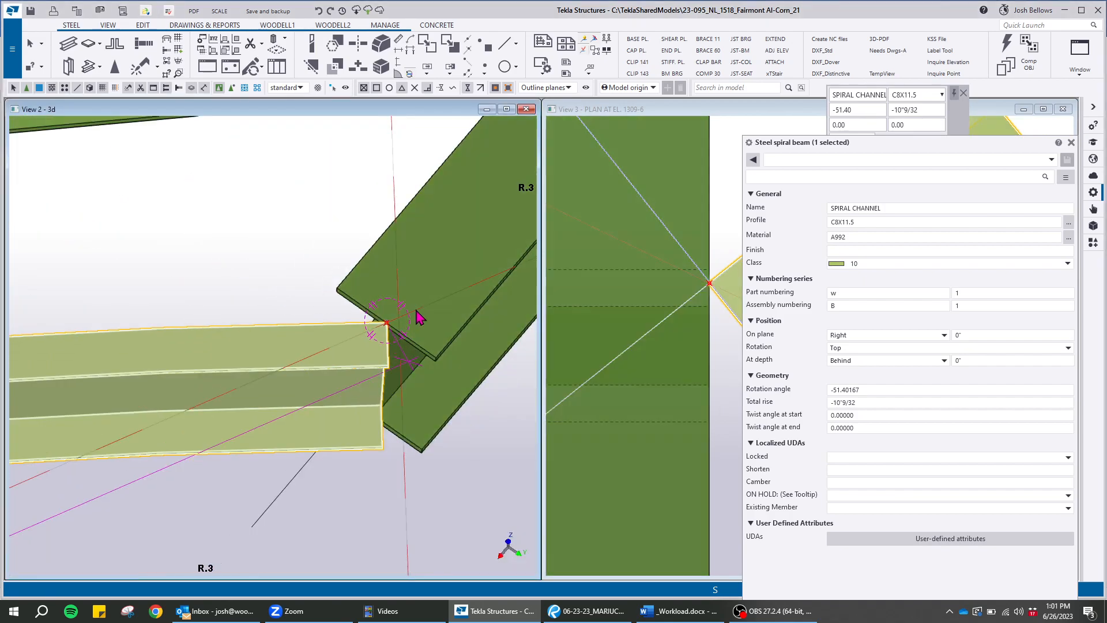
scroll(260, 404, "up", 5)
scroll(288, 399, "up", 4)
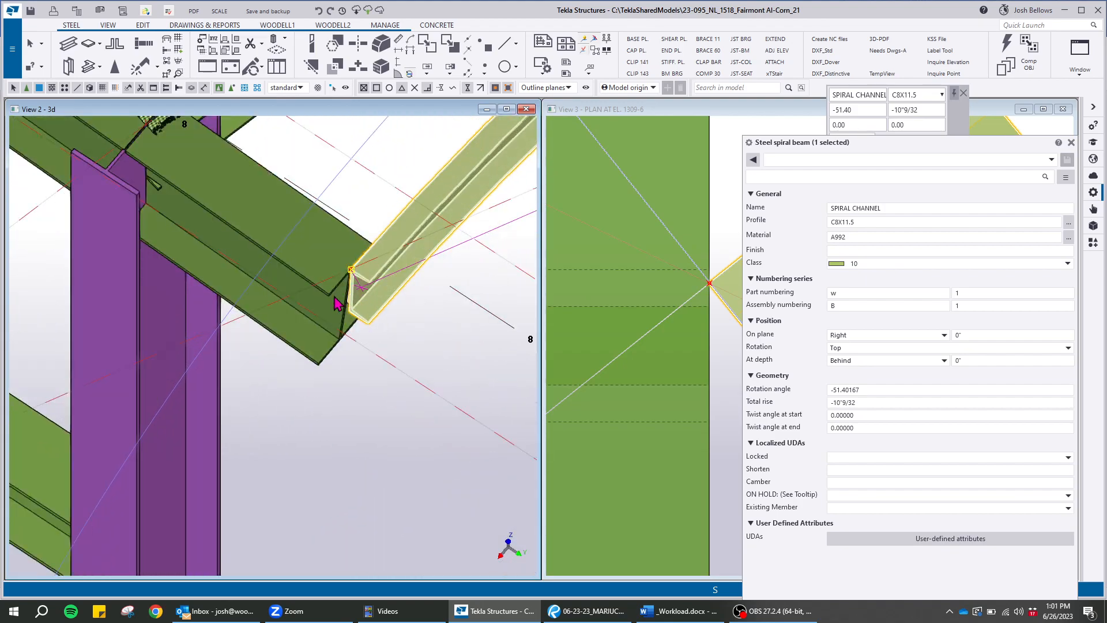
scroll(348, 273, "up", 6)
mouse_move(354, 274)
middle_mouse_down("ctrl")
mouse_move(420, 173)
mouse_move(421, 213)
mouse_move(369, 276)
middle_mouse_up("ctrl")
scroll(363, 271, "up", 3)
scroll(350, 282, "down", 8)
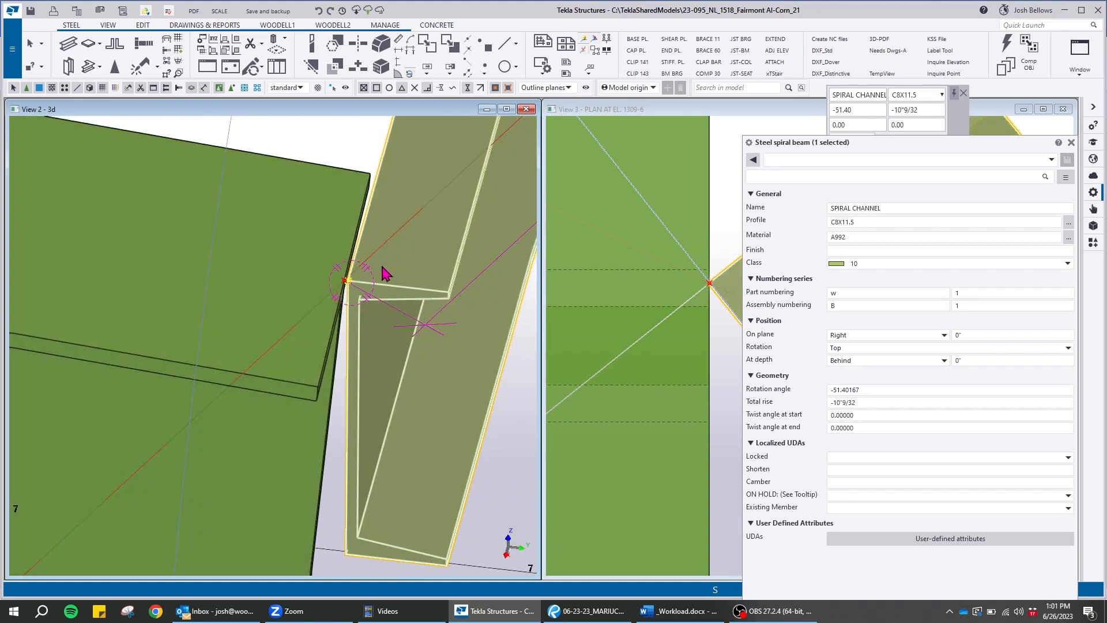
Check the spiral channel's grid 9 end in plan and try Front as its rotation position
left_click_drag(786, 141, 154, 107)
scroll(724, 305, "down", 10)
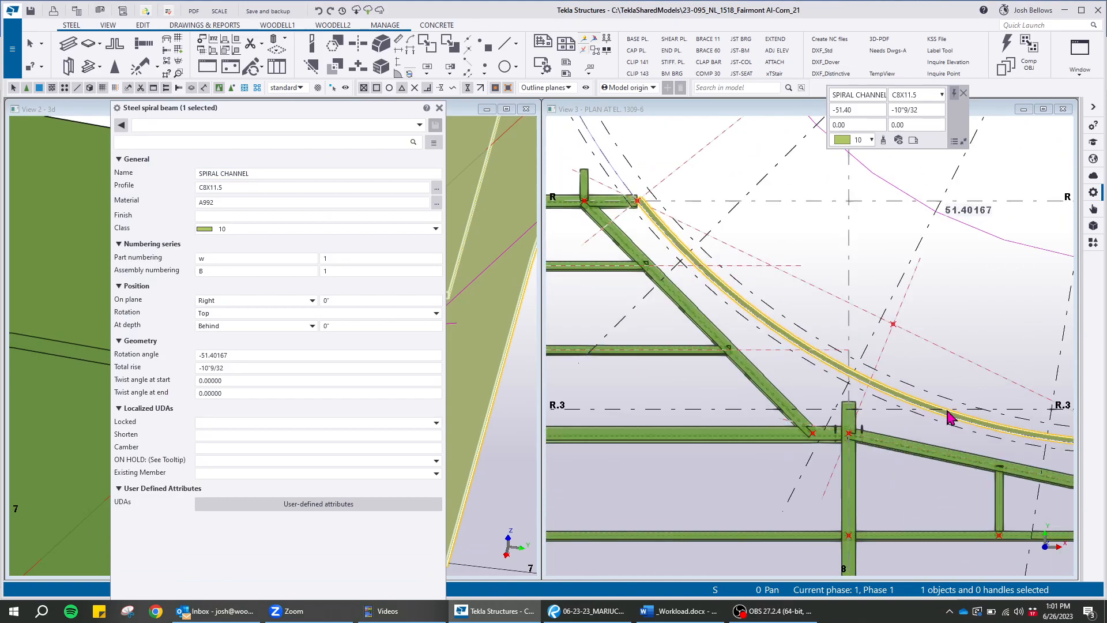
scroll(828, 382, "up", 10)
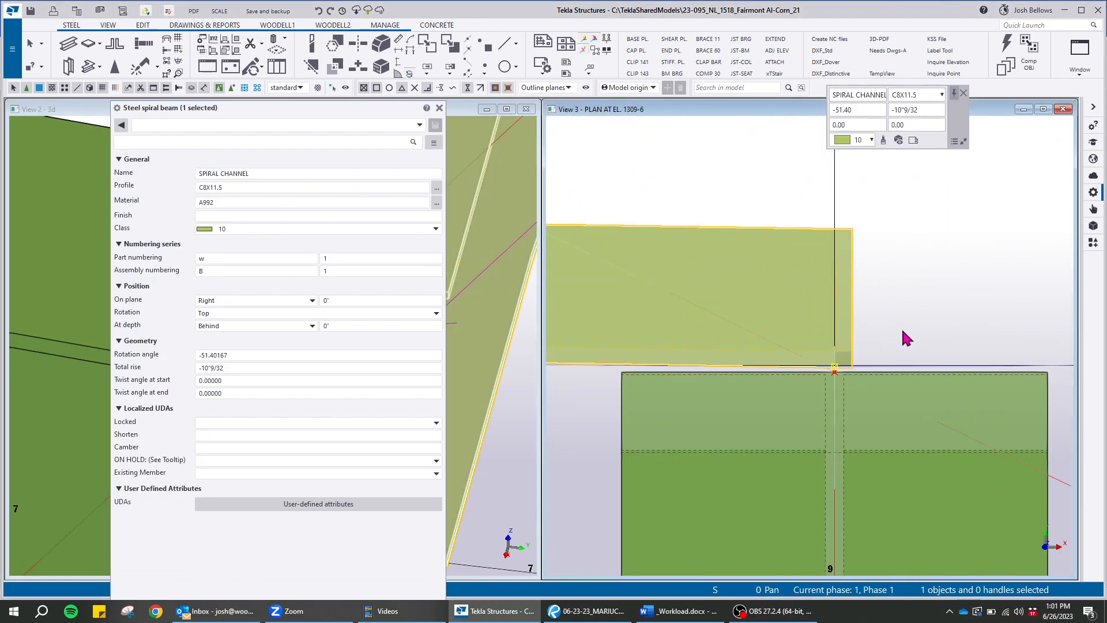
left_click(747, 247)
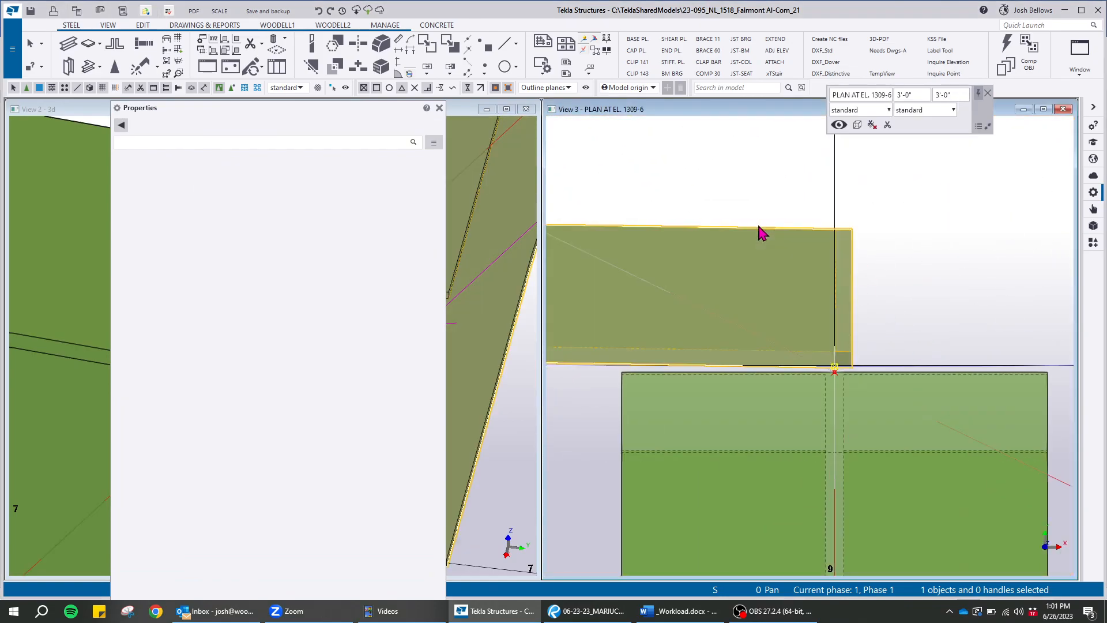
left_click_drag(358, 111, 922, 54)
left_click(823, 256)
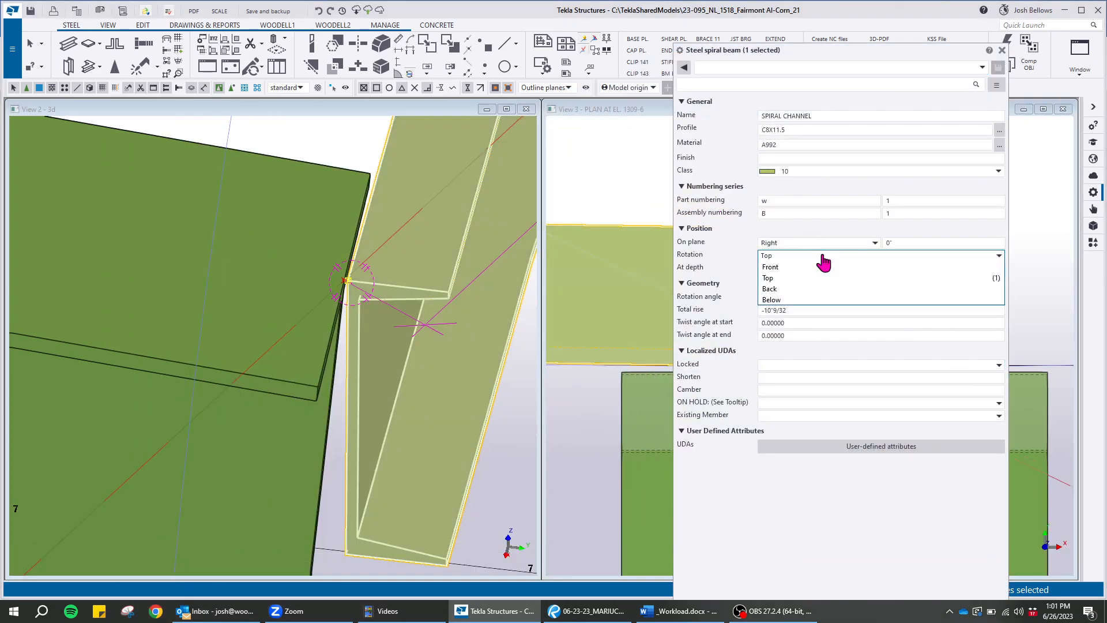
left_click(788, 267)
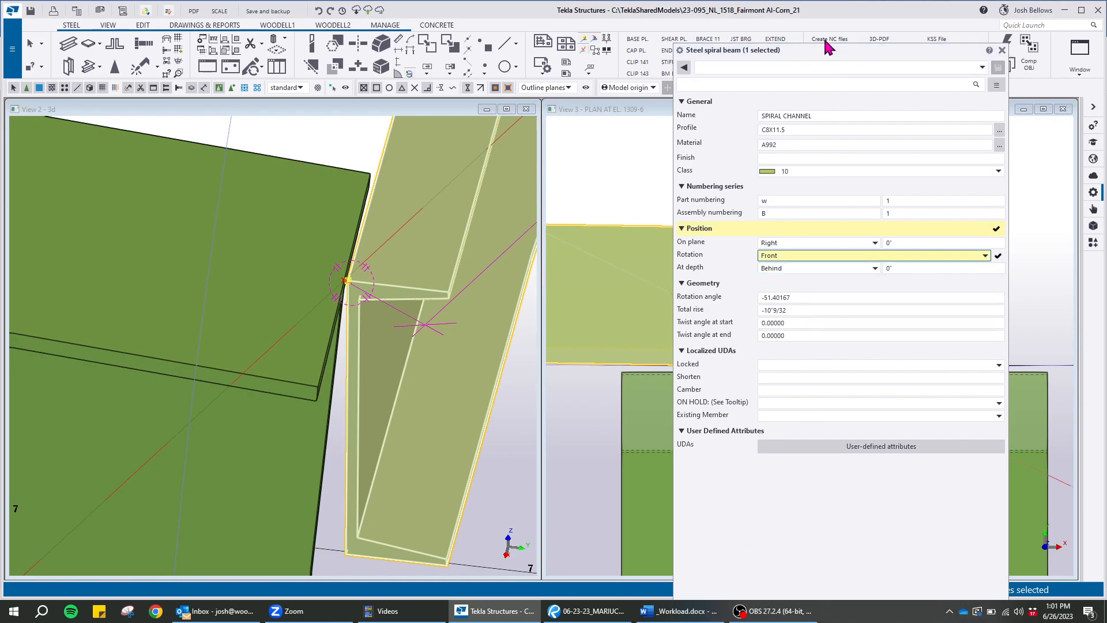
left_click_drag(823, 53, 843, 11)
left_click(714, 564)
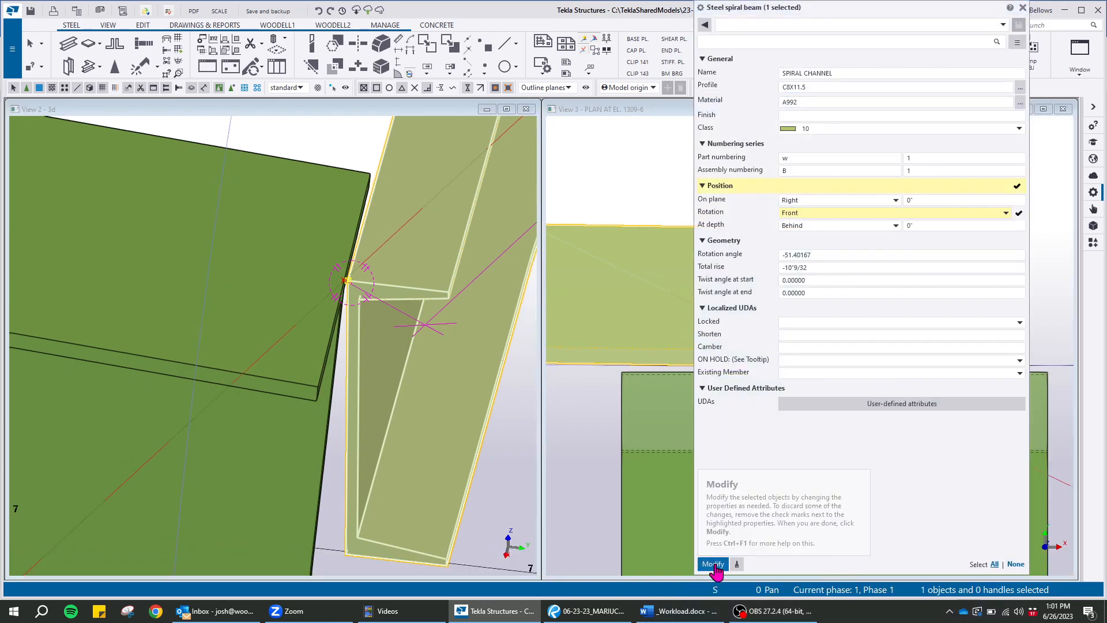
Try the Top and Back rotation positions on the spiral channel to compare its orientation at the framing corner
left_click(822, 213)
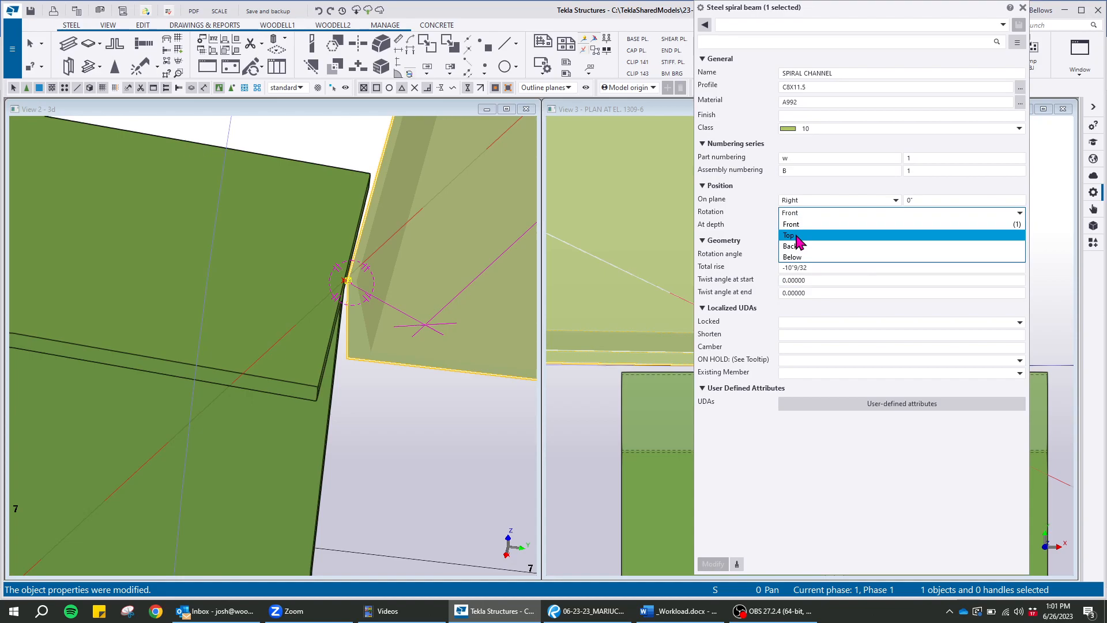
left_click(796, 236)
left_click(714, 565)
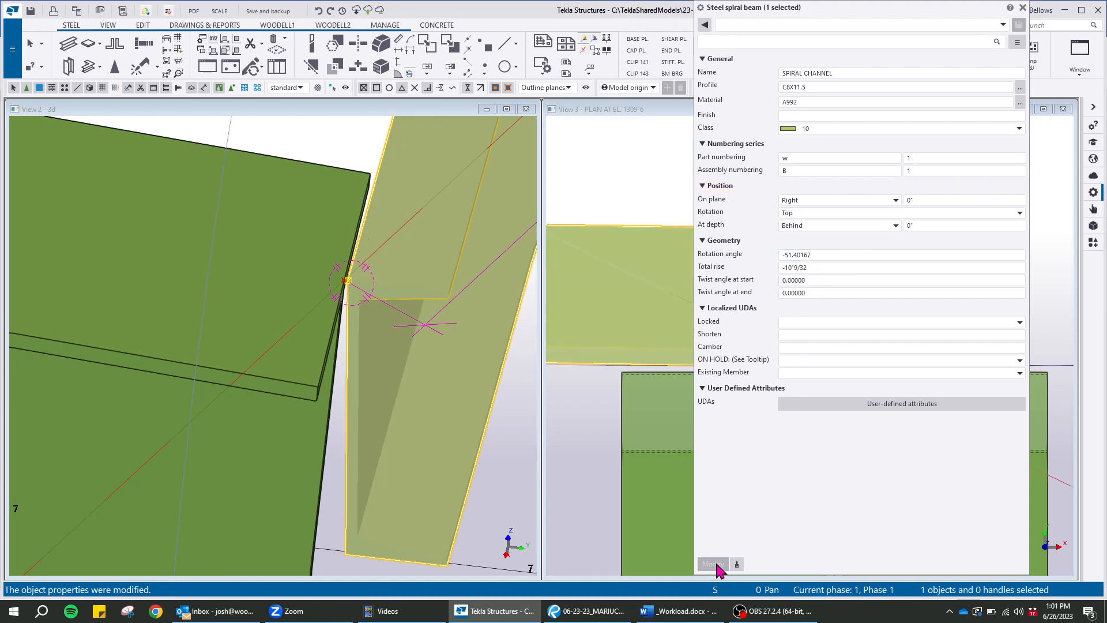
left_click(804, 213)
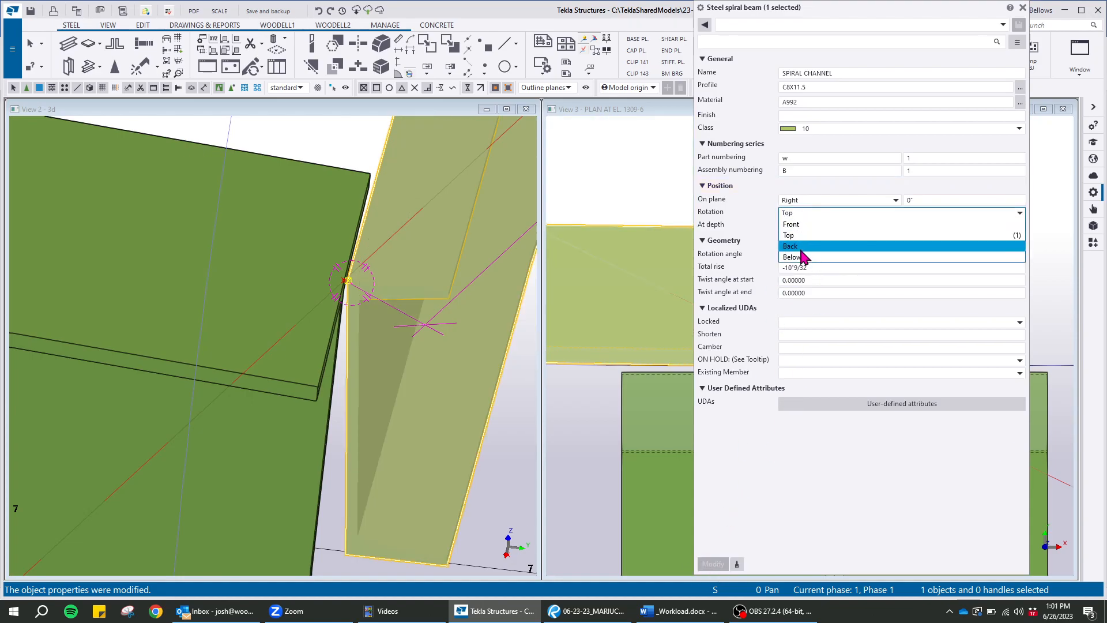
left_click(790, 248)
left_click(713, 565)
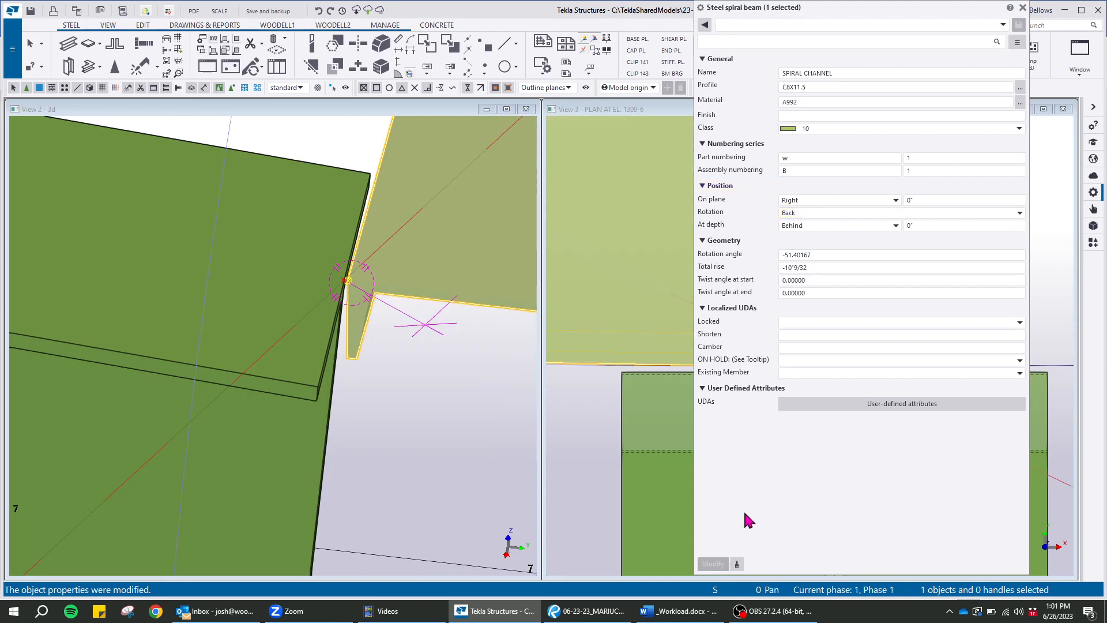
Set the spiral channel's rotation position to Below and its on-plane position to Left
left_click(795, 214)
left_click(804, 258)
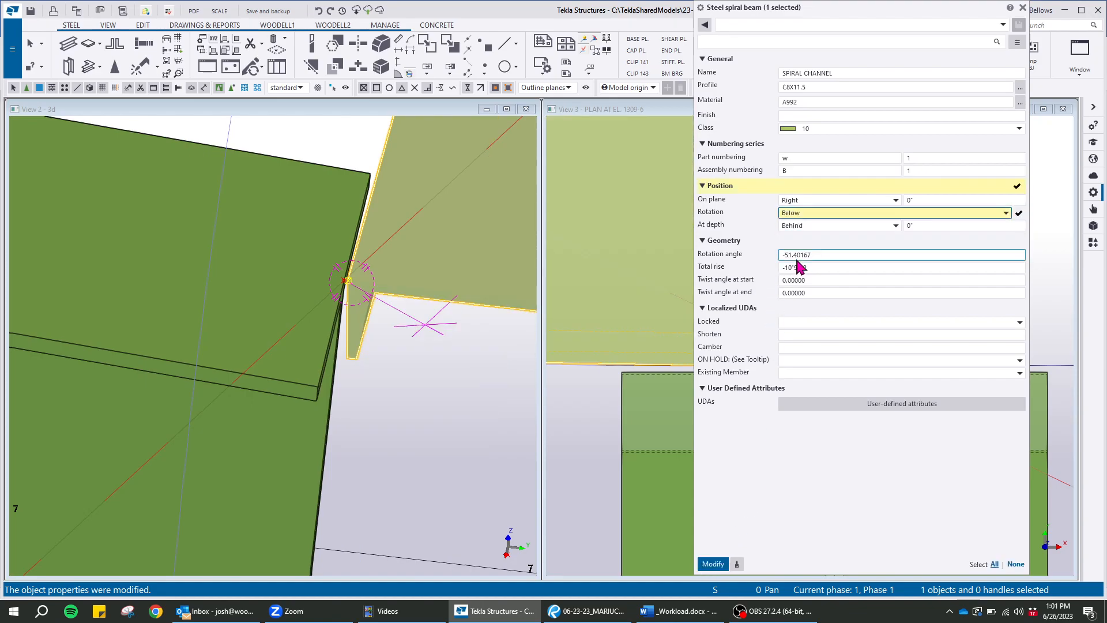
left_click(713, 564)
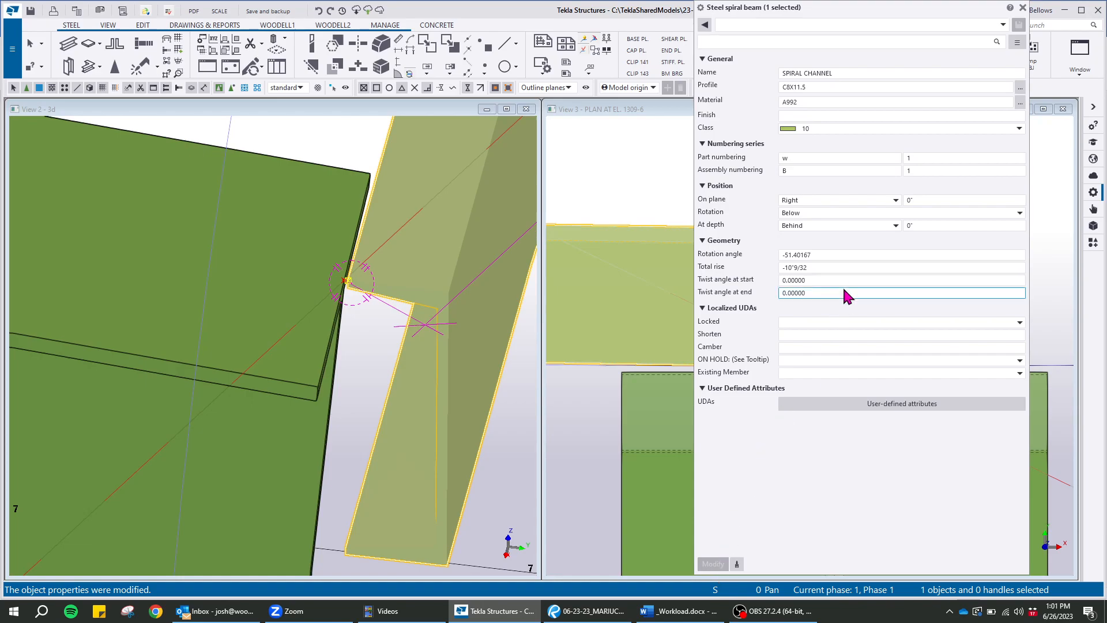
left_click(804, 193)
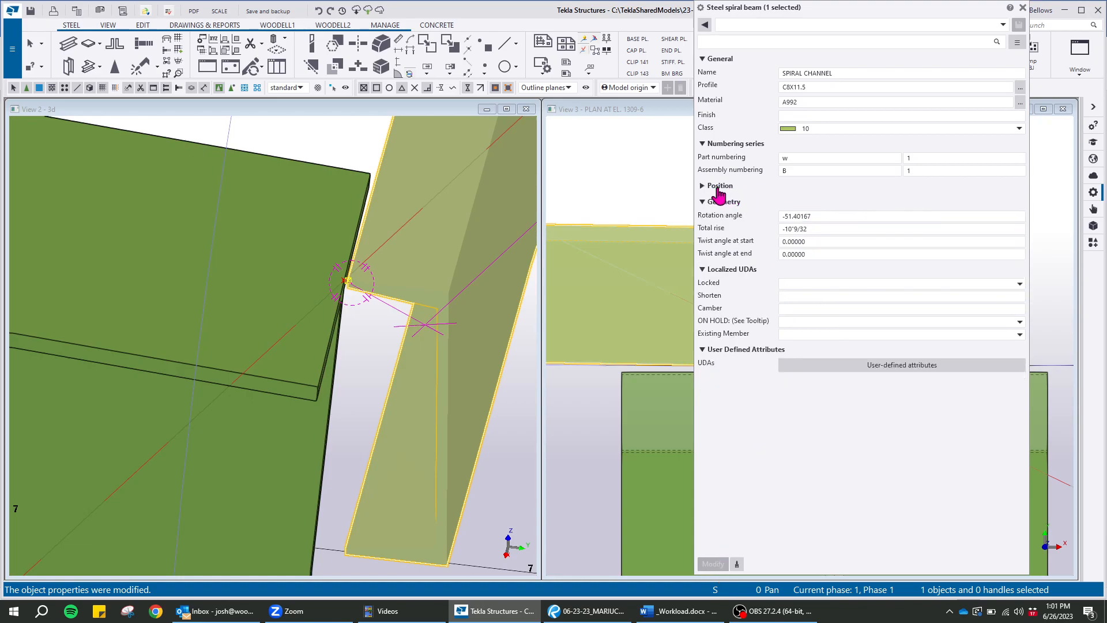
left_click(718, 186)
left_click(816, 200)
left_click(800, 240)
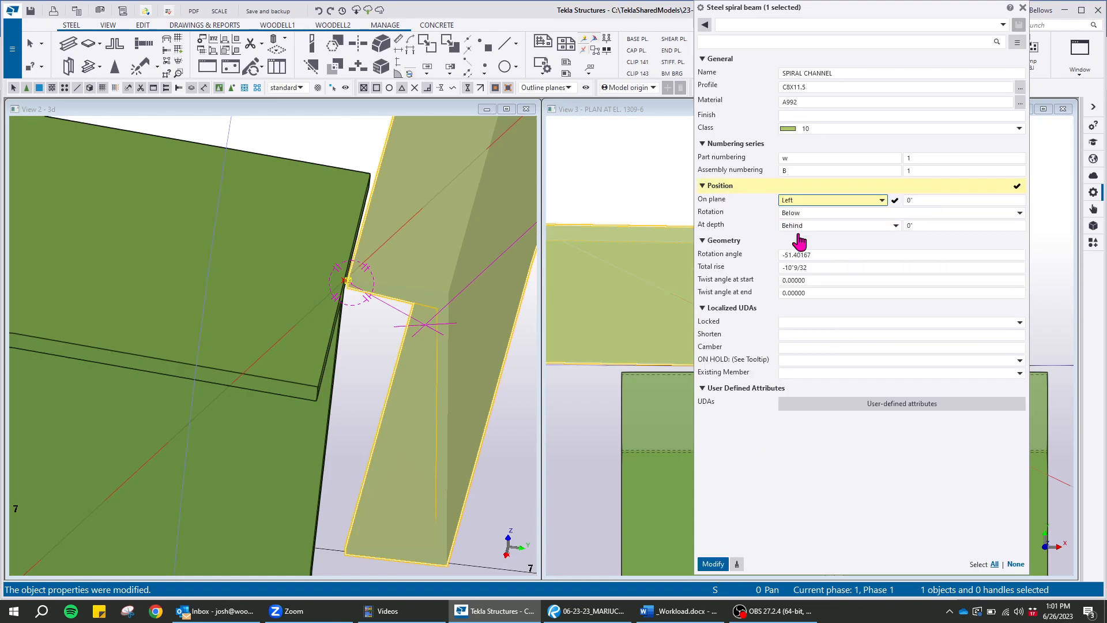
left_click(715, 565)
Examine in the 3D view how the reoriented spiral channel meets the framing beams at its ends
scroll(375, 321, "up", 8)
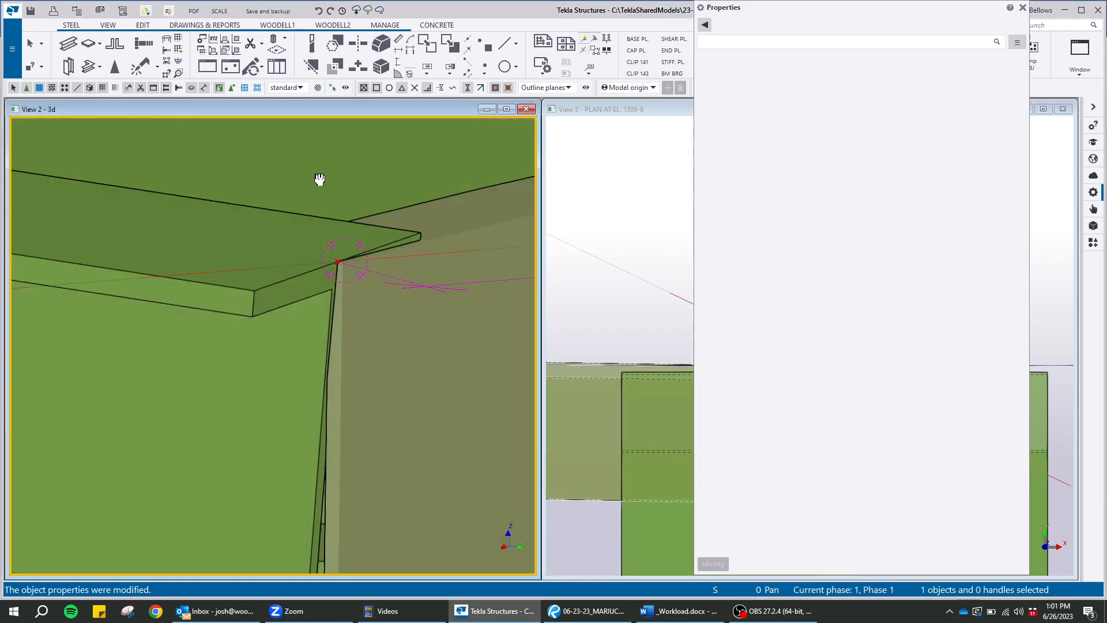
middle_click_drag(319, 179, 283, 345, "ctrl")
scroll(243, 398, "down", 5)
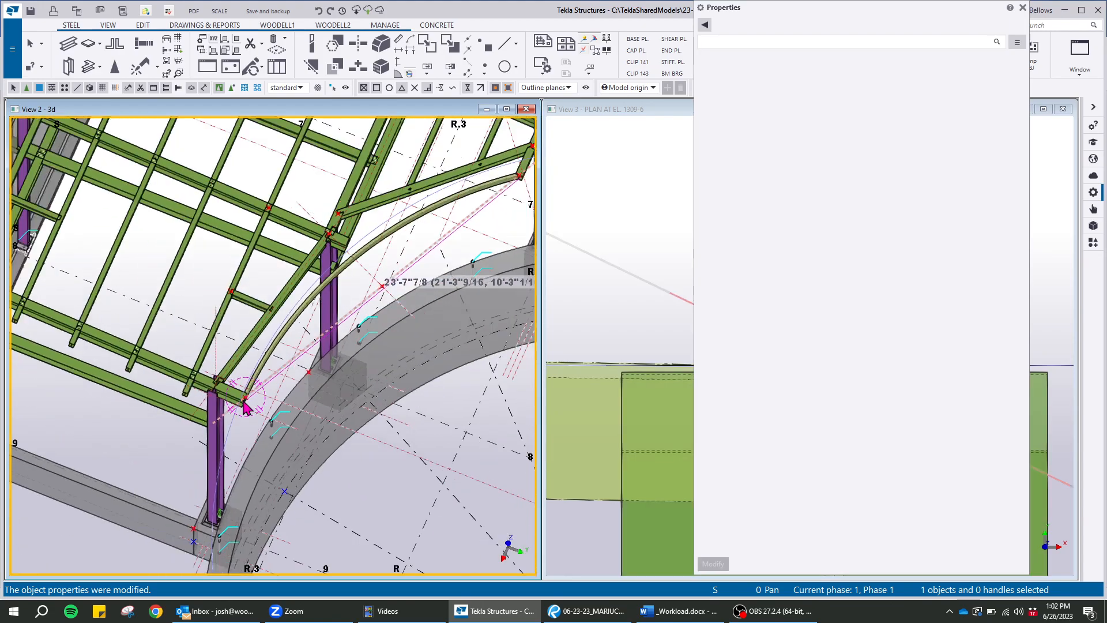
scroll(272, 256, "up", 6)
scroll(253, 234, "up", 7)
mouse_move(261, 259)
middle_mouse_down("ctrl")
mouse_move(211, 153)
mouse_move(107, 233)
mouse_move(217, 277)
mouse_move(237, 248)
mouse_move(267, 321)
middle_mouse_up("ctrl")
left_click(287, 239)
scroll(289, 239, "up", 4)
scroll(276, 327, "up", 1)
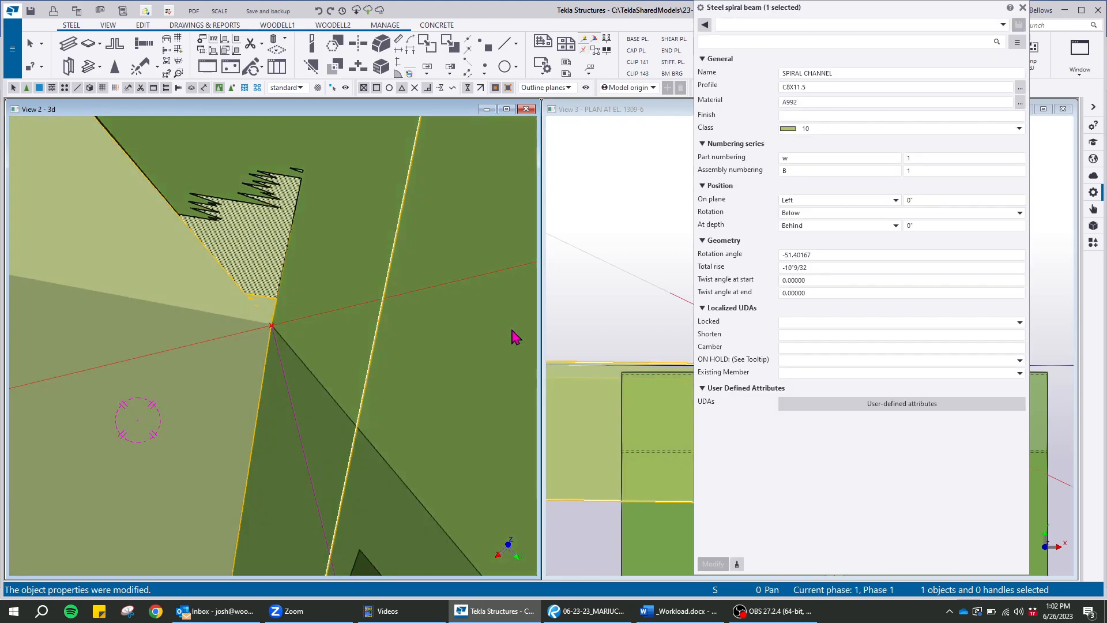
Inspect in plan how the spiral channel's edge follows the construction circle from its grid R end
scroll(662, 346, "down", 6)
scroll(652, 330, "up", 8)
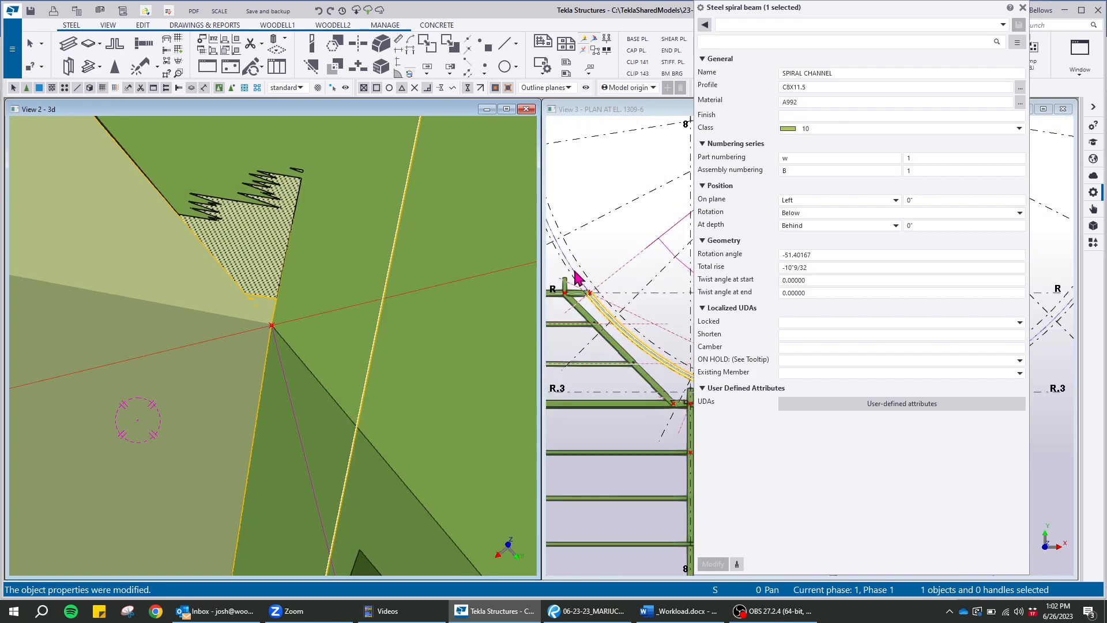
scroll(611, 245, "up", 3)
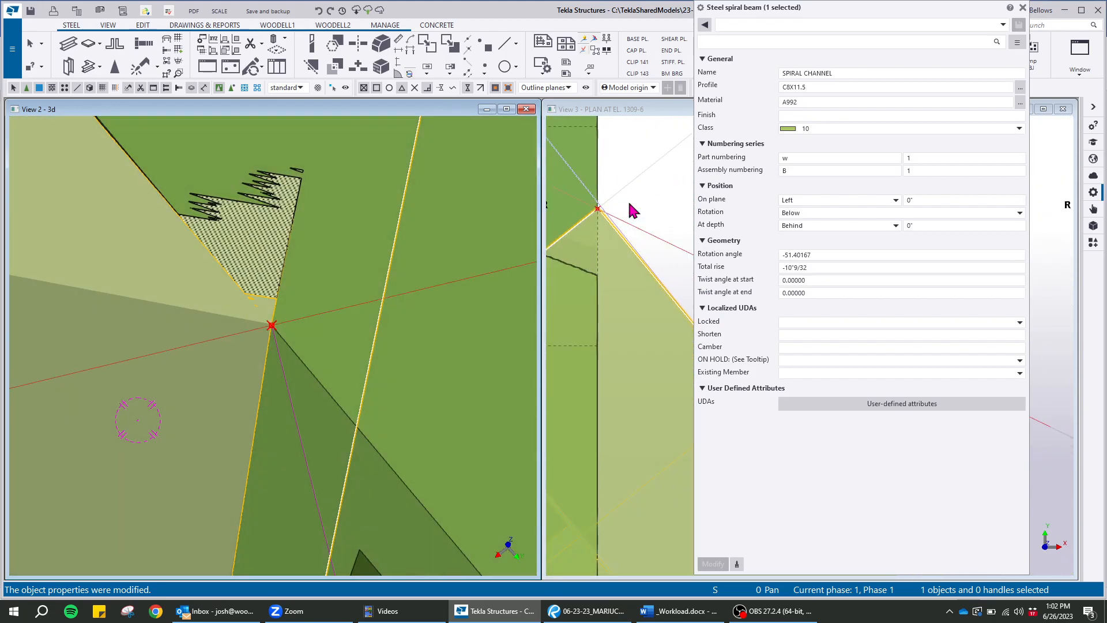
left_click_drag(963, 12, 427, 33)
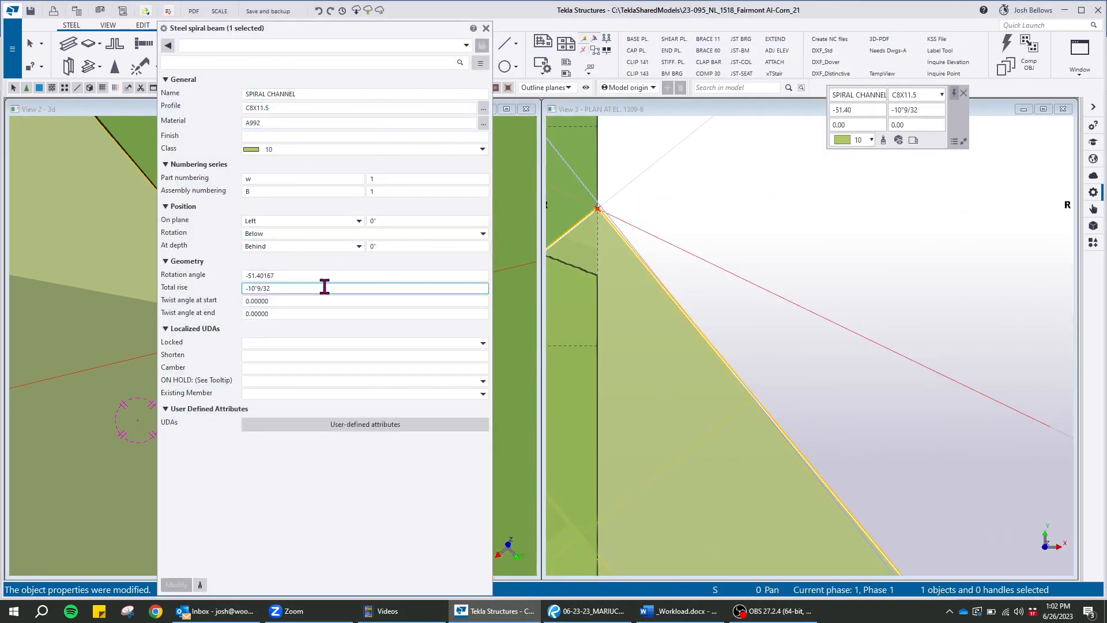
scroll(715, 315, "down", 6)
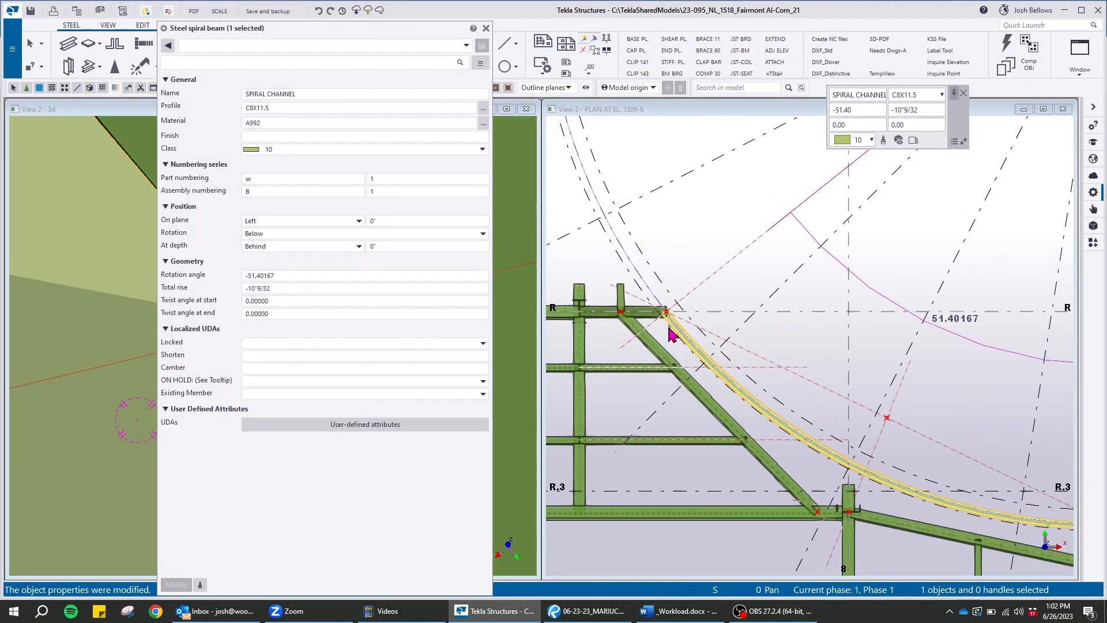
scroll(715, 314, "up", 3)
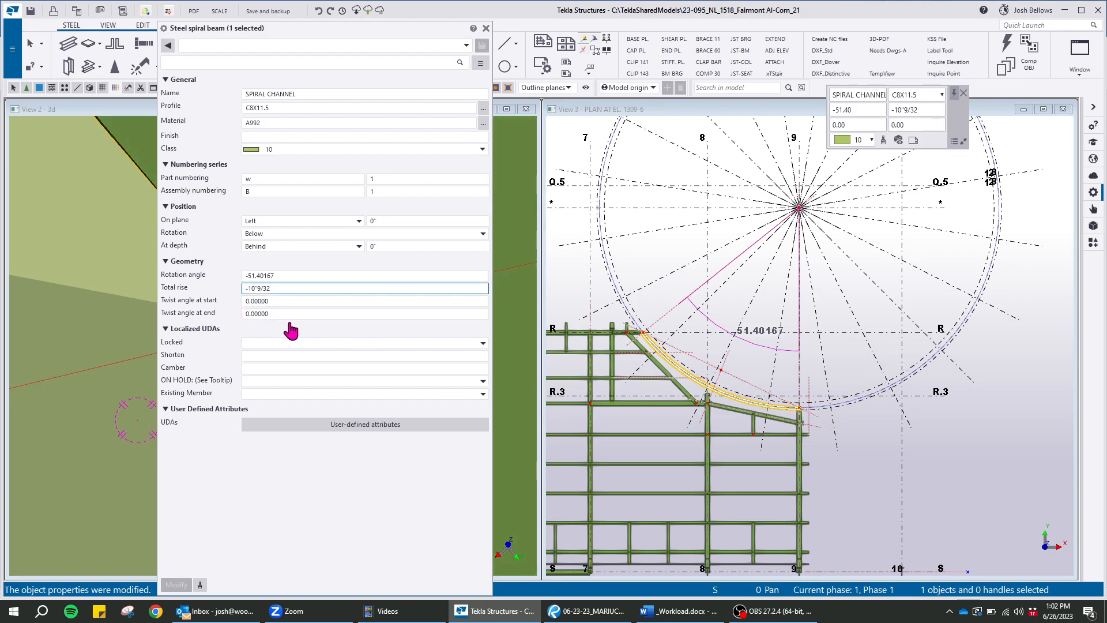
scroll(906, 346, "up", 10)
scroll(815, 341, "up", 7)
left_click(958, 303)
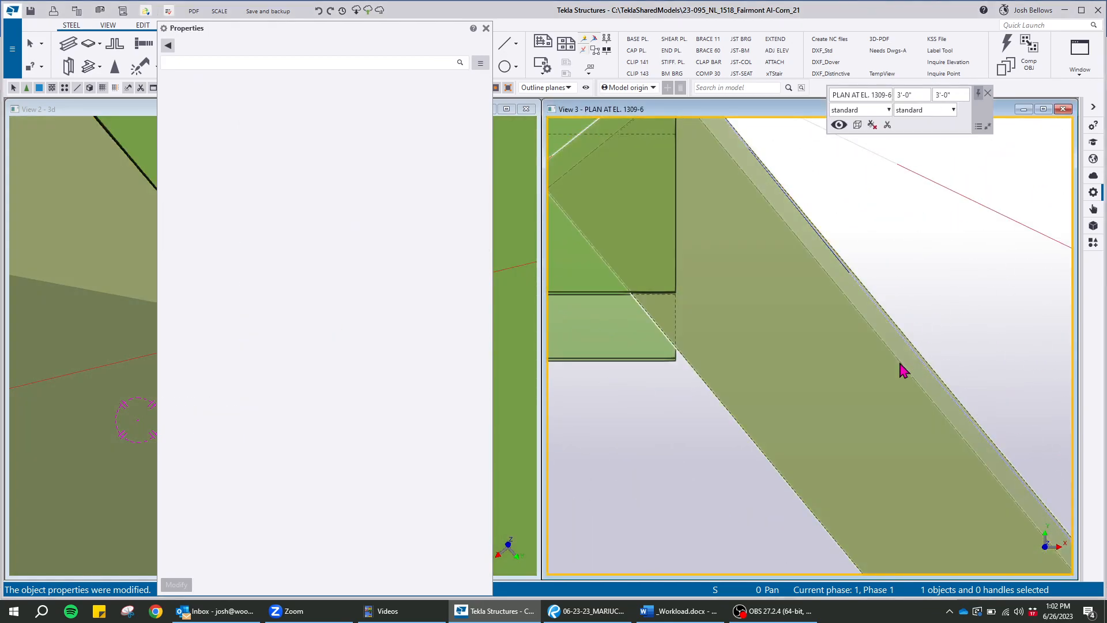
left_click(908, 370)
scroll(923, 346, "up", 3)
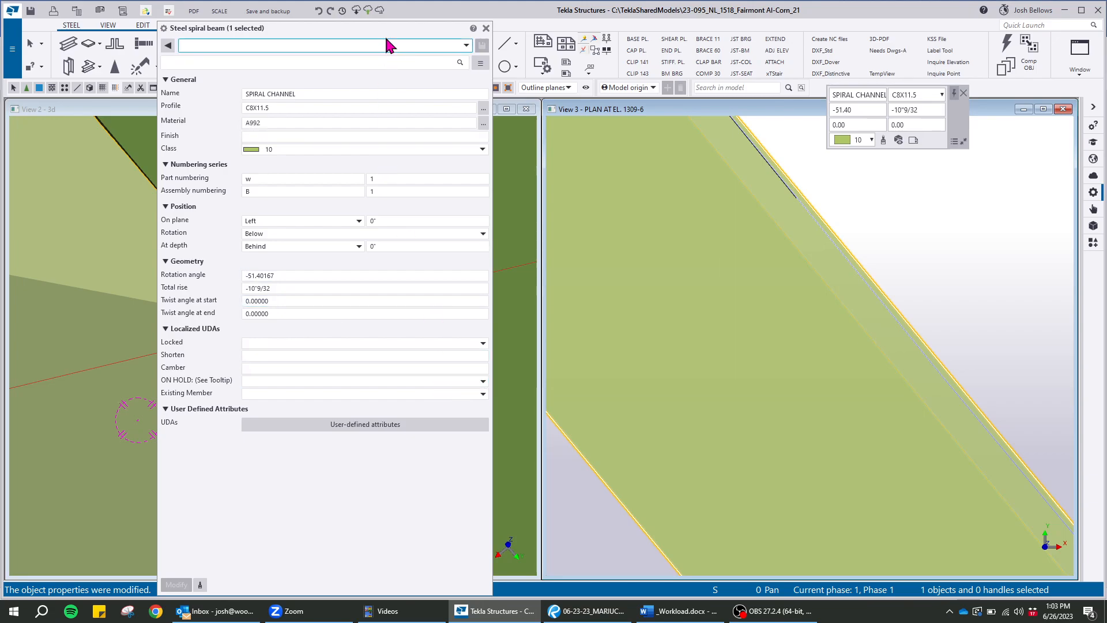
left_click(485, 29)
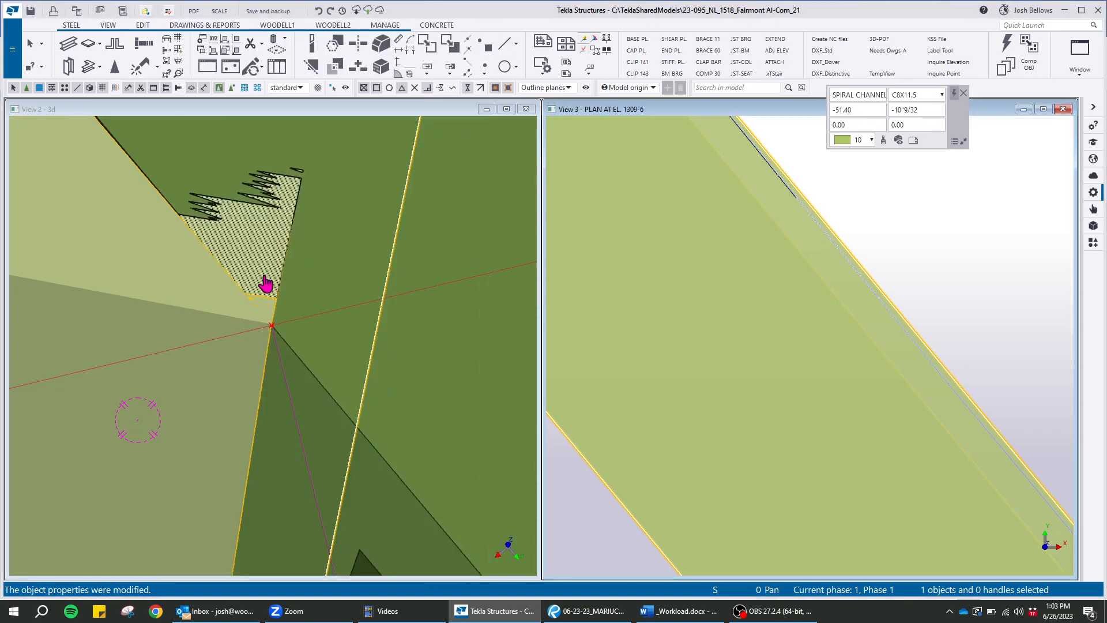
Load a saved numbering setup, apply it and run numbering with the spiral channel selected
scroll(265, 282, "down", 10)
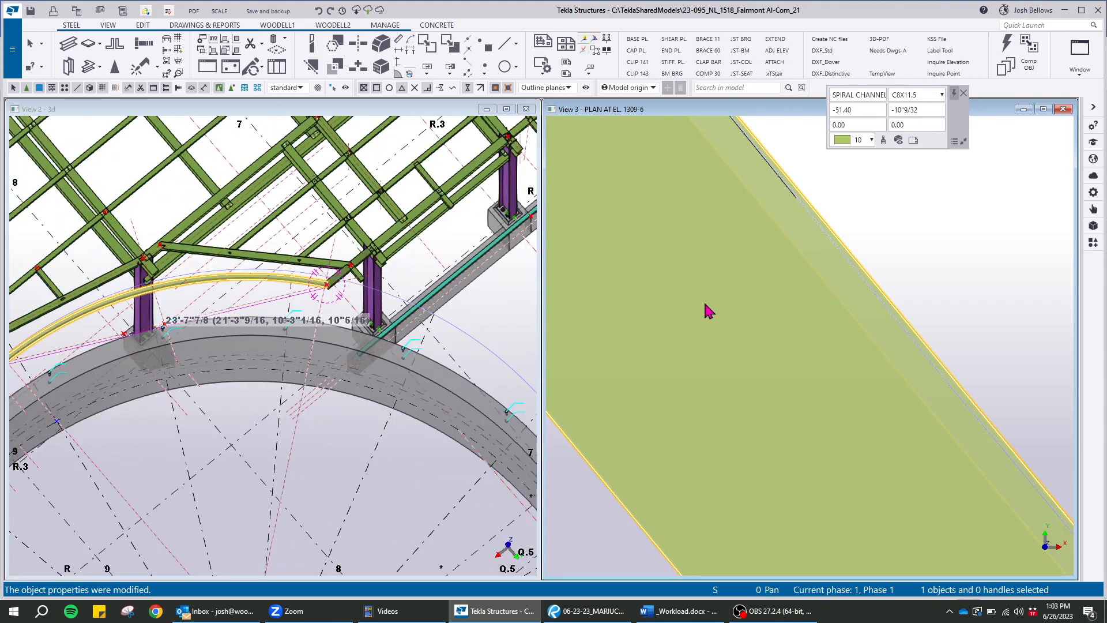
scroll(709, 311, "down", 5)
scroll(282, 274, "down", 5)
middle_click_drag(282, 275, 288, 226, "ctrl")
middle_click_drag(287, 226, 397, 305)
scroll(248, 369, "up", 3)
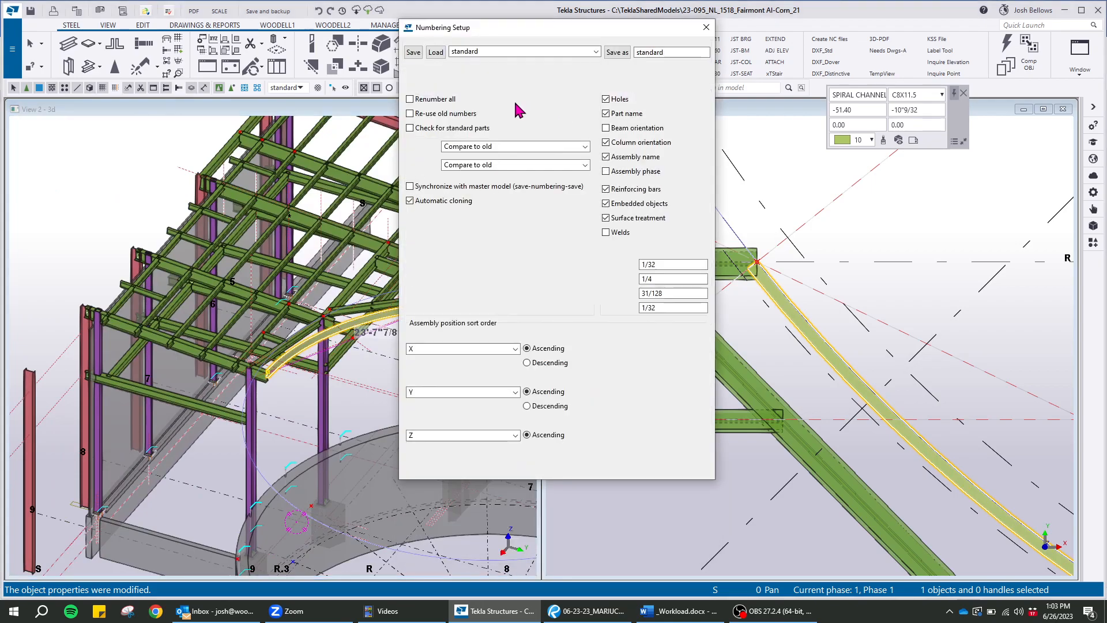
left_click(513, 51)
left_click(494, 141)
left_click(436, 52)
left_click(420, 471)
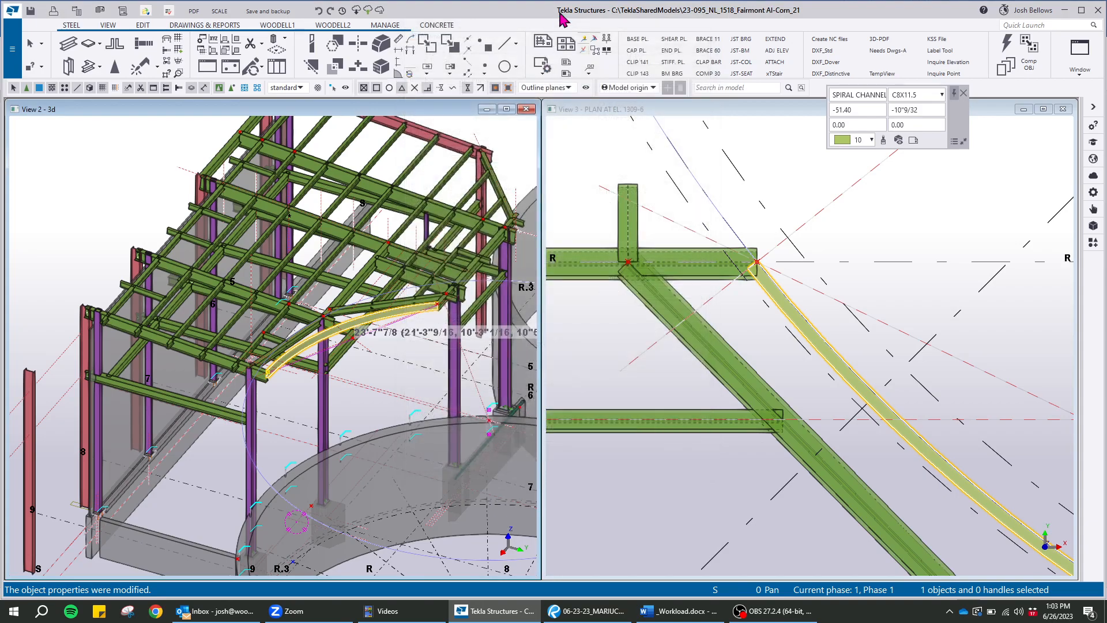
left_click(586, 45)
left_click(546, 309)
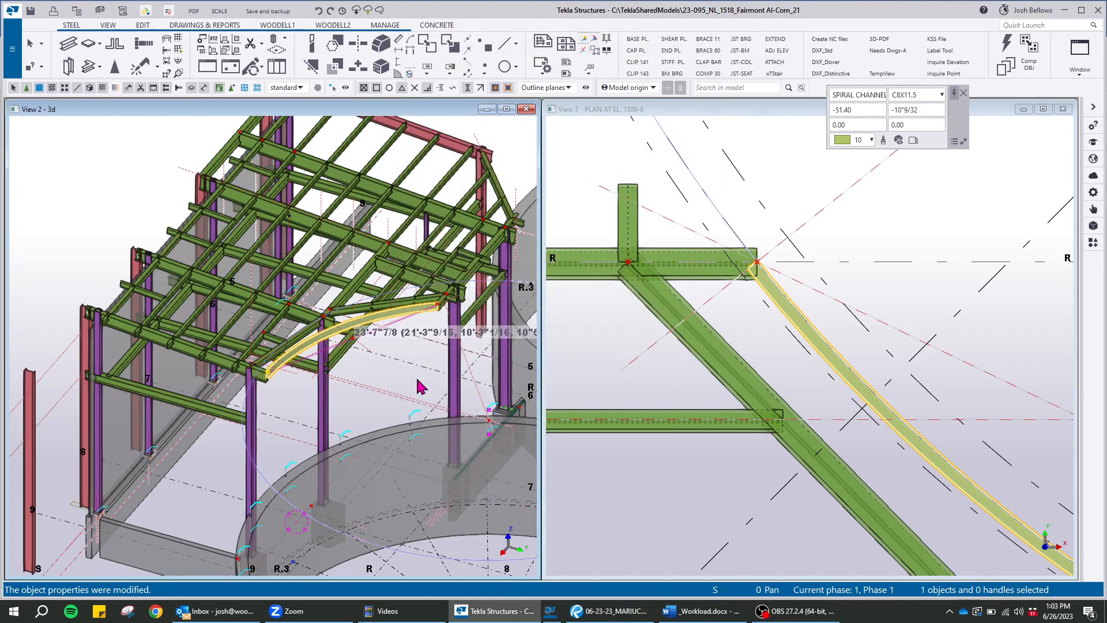
Create an assembly drawing of the selected spiral channel
scroll(269, 372, "up", 5)
right_click(365, 301)
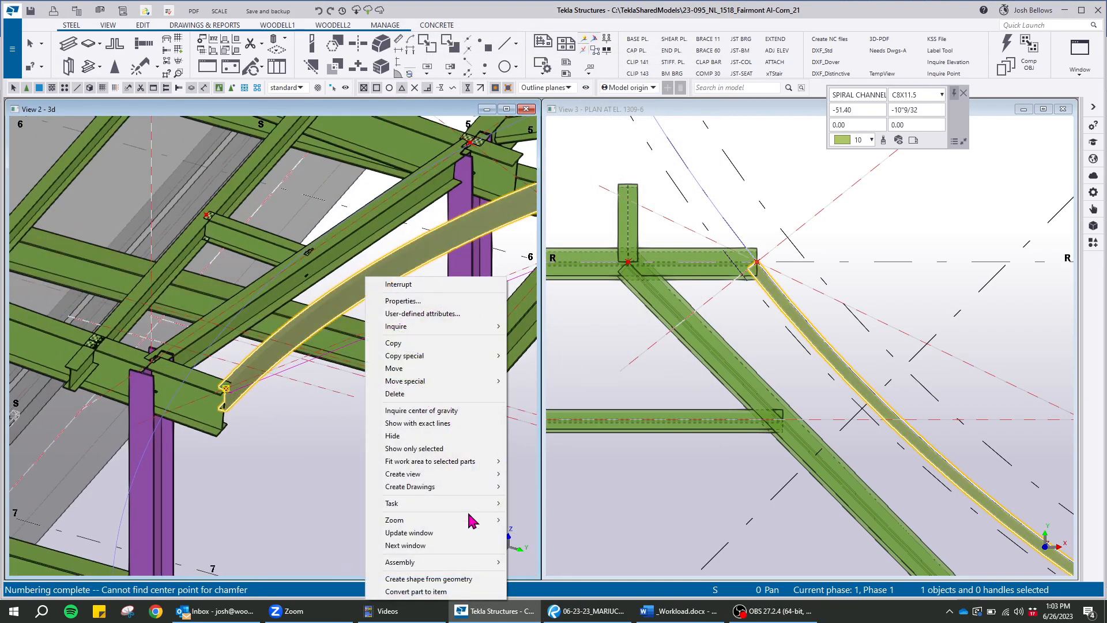
mouse_move(450, 489)
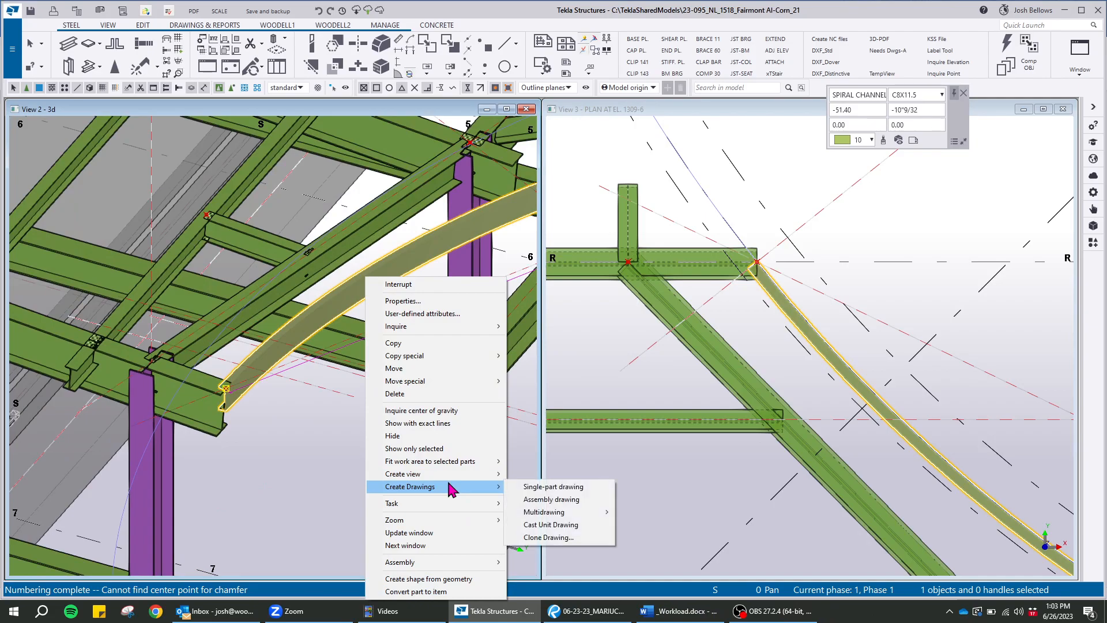
left_click(556, 499)
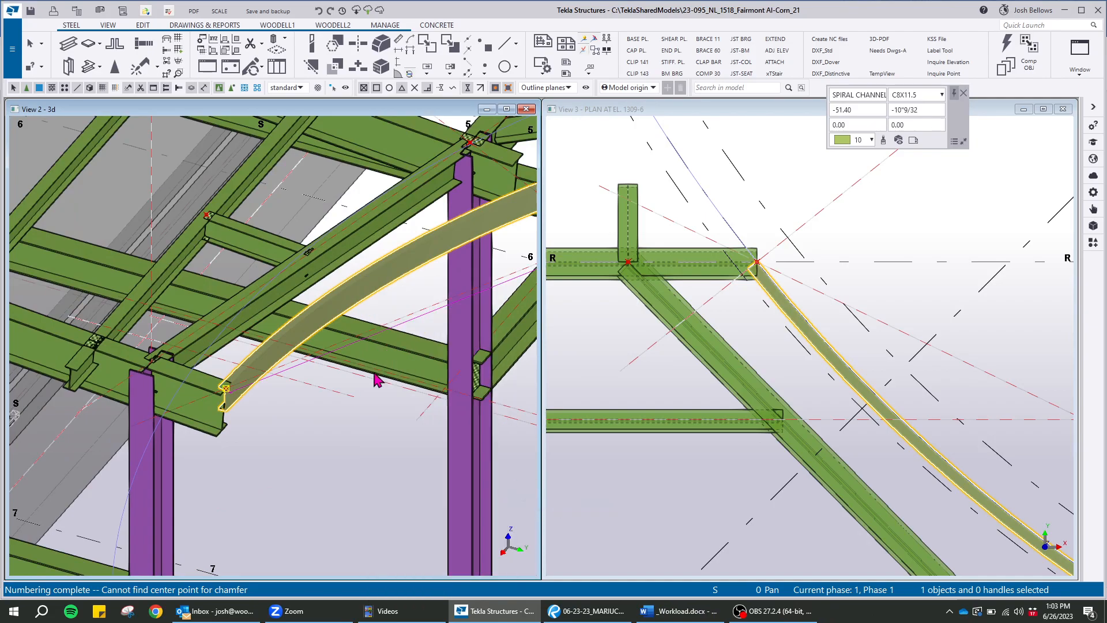
Open the spiral channel's new assembly drawing from the document manager
left_click(76, 13)
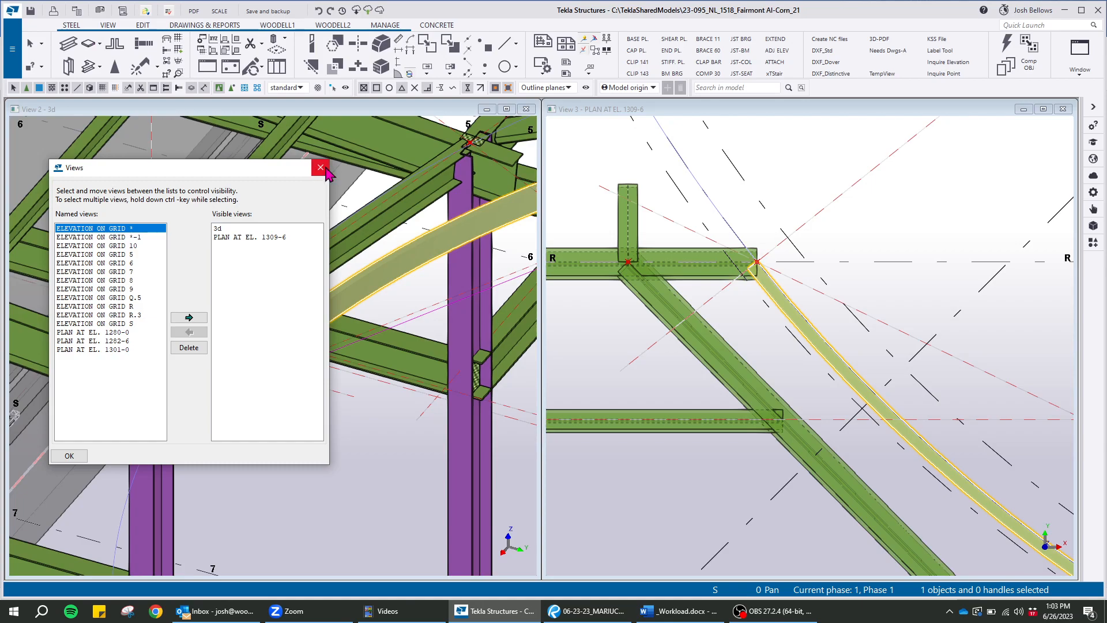
left_click(321, 168)
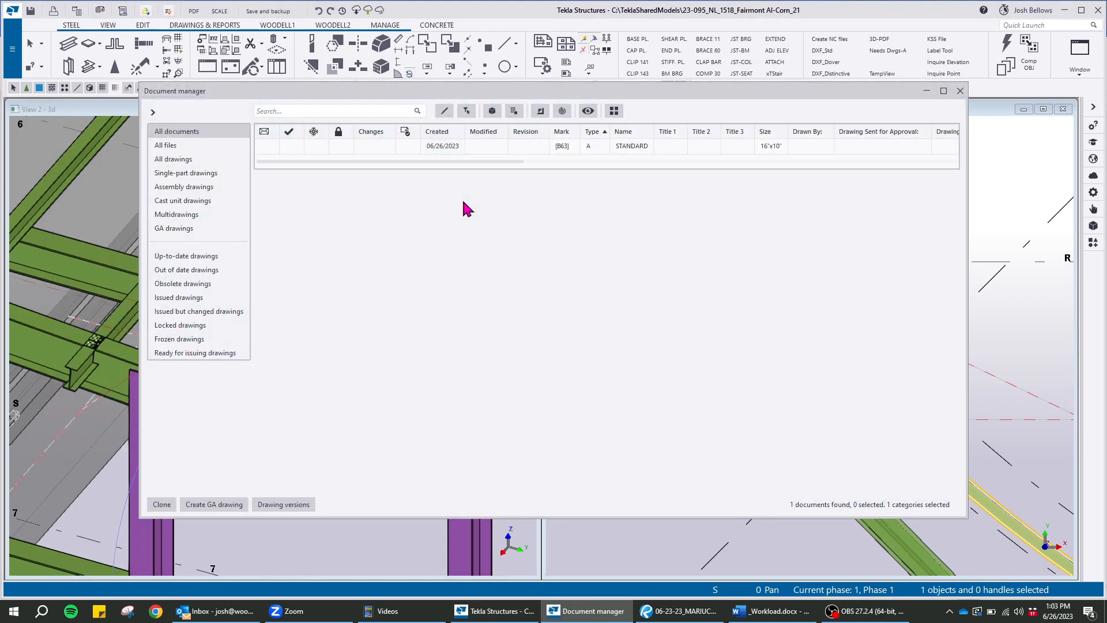
left_click(630, 149)
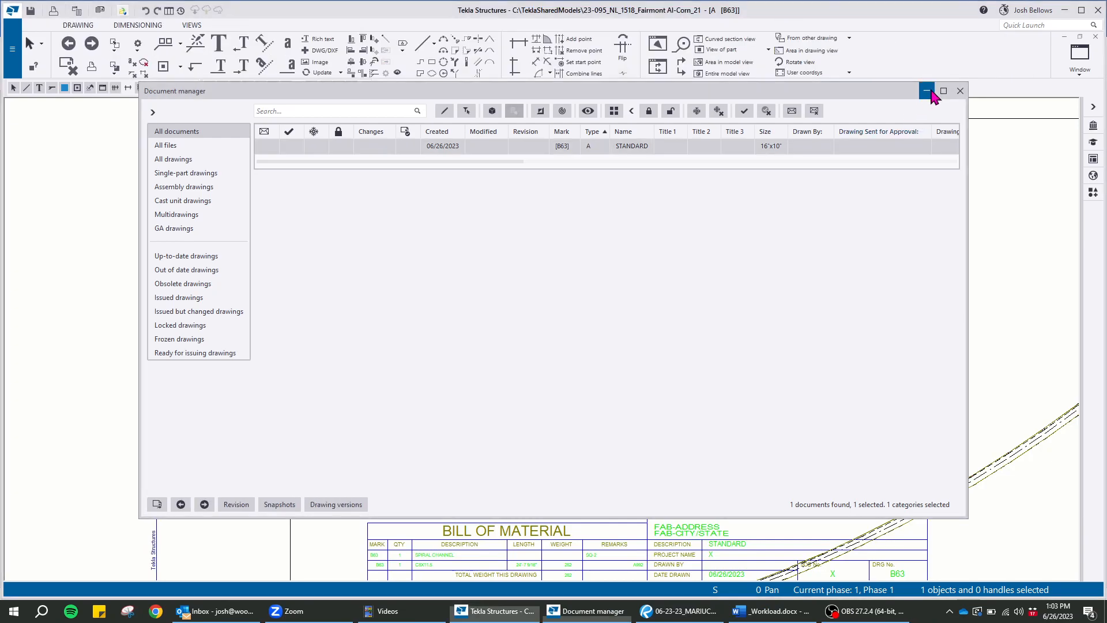
Apply the saved SM BEAM properties to the spiral channel's assembly drawing and accept re-creating it
left_click(928, 90)
scroll(531, 295, "down", 5)
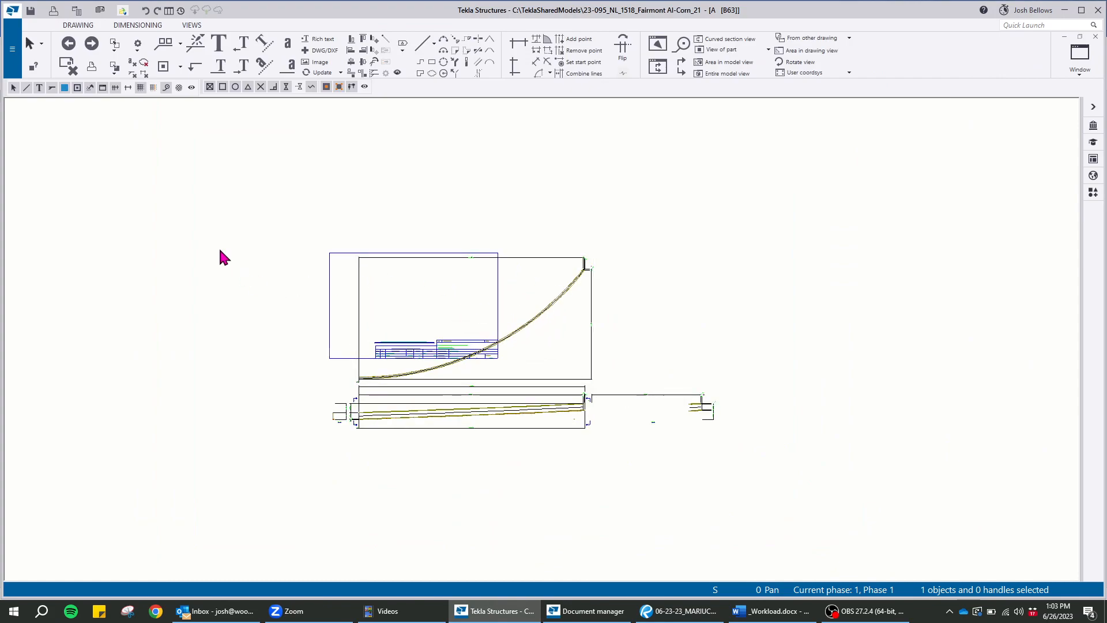
double_click(233, 253)
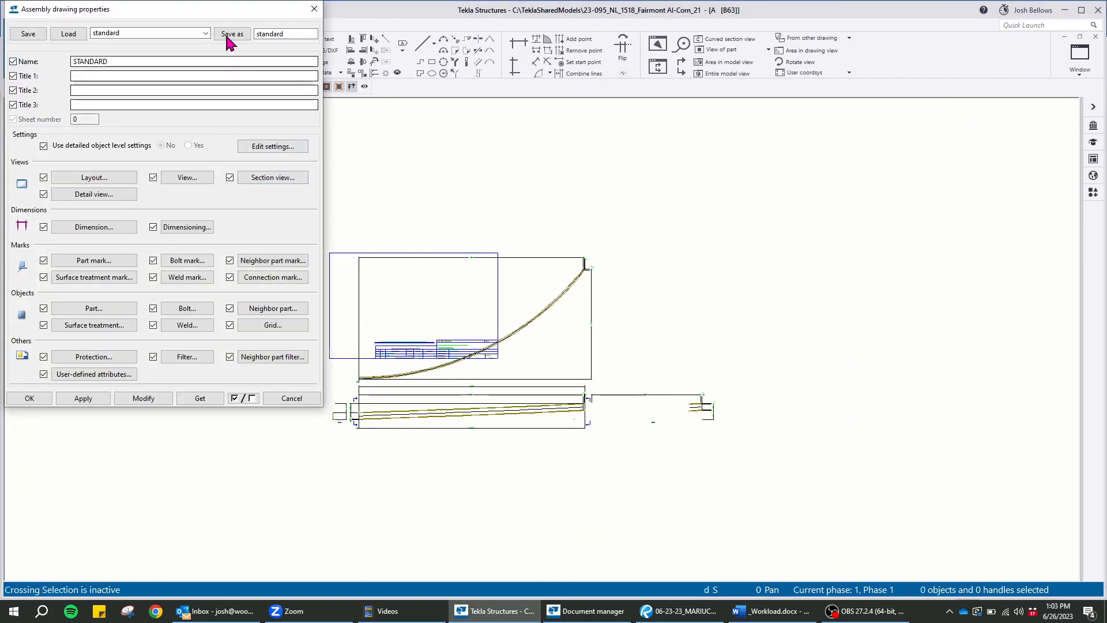
left_click_drag(229, 25, 236, 96)
left_click(184, 111)
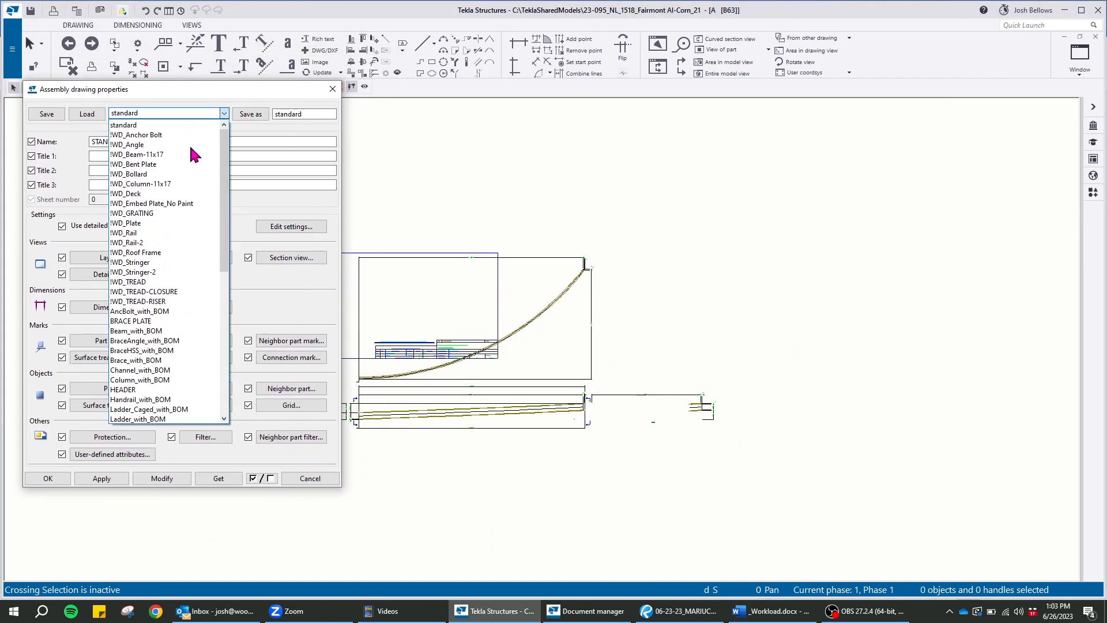
scroll(173, 225, "down", 11)
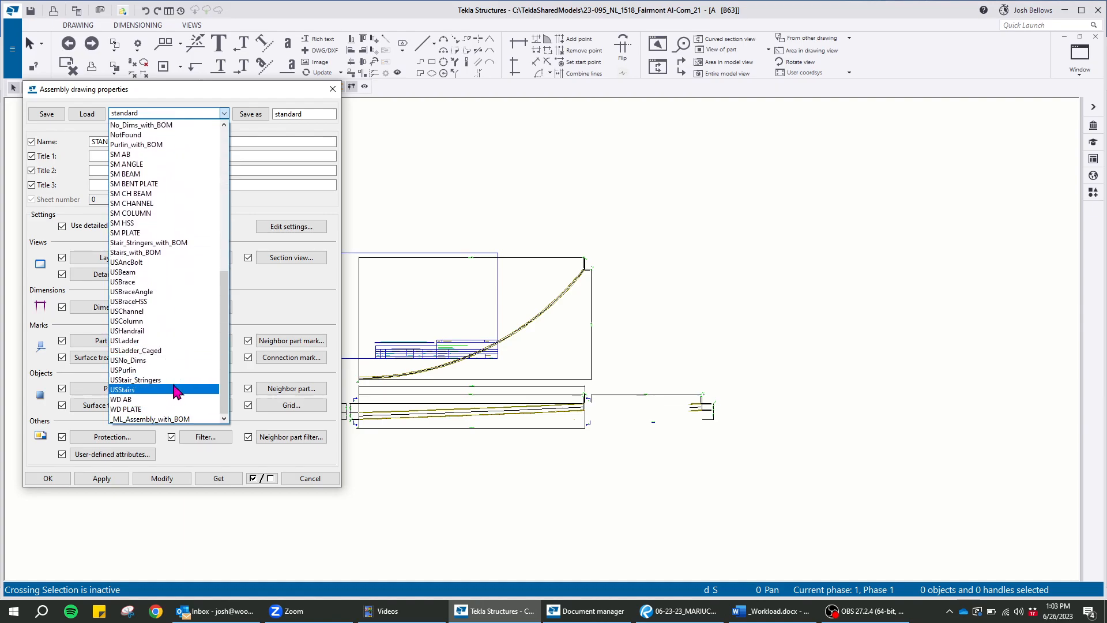
left_click(149, 165)
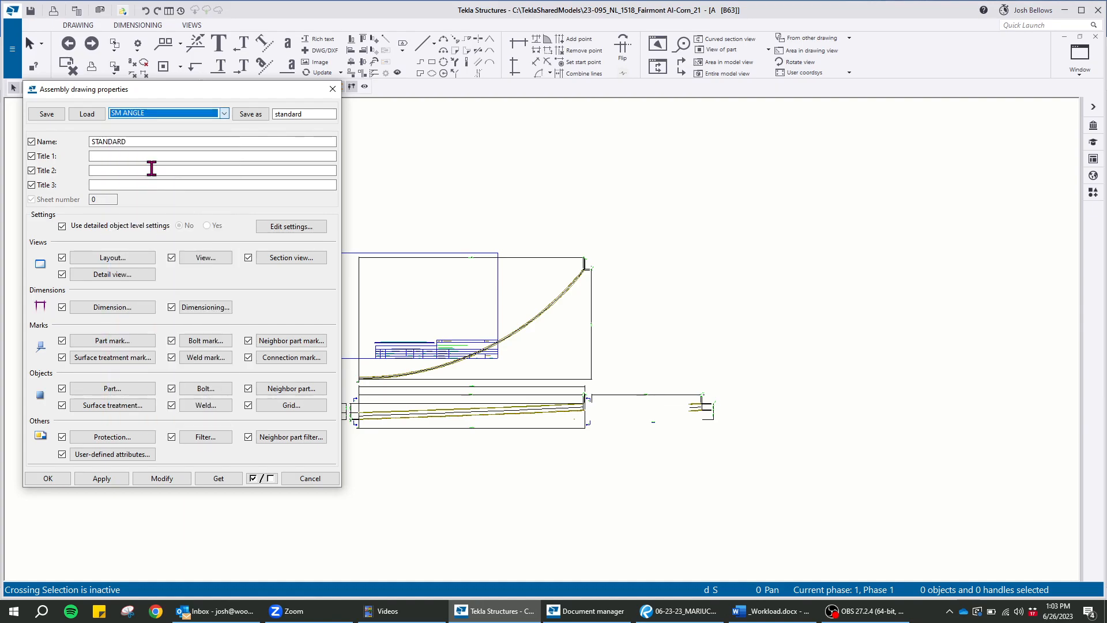
left_click(148, 114)
scroll(151, 126, "up", 2)
left_click(148, 174)
left_click(95, 116)
left_click(170, 480)
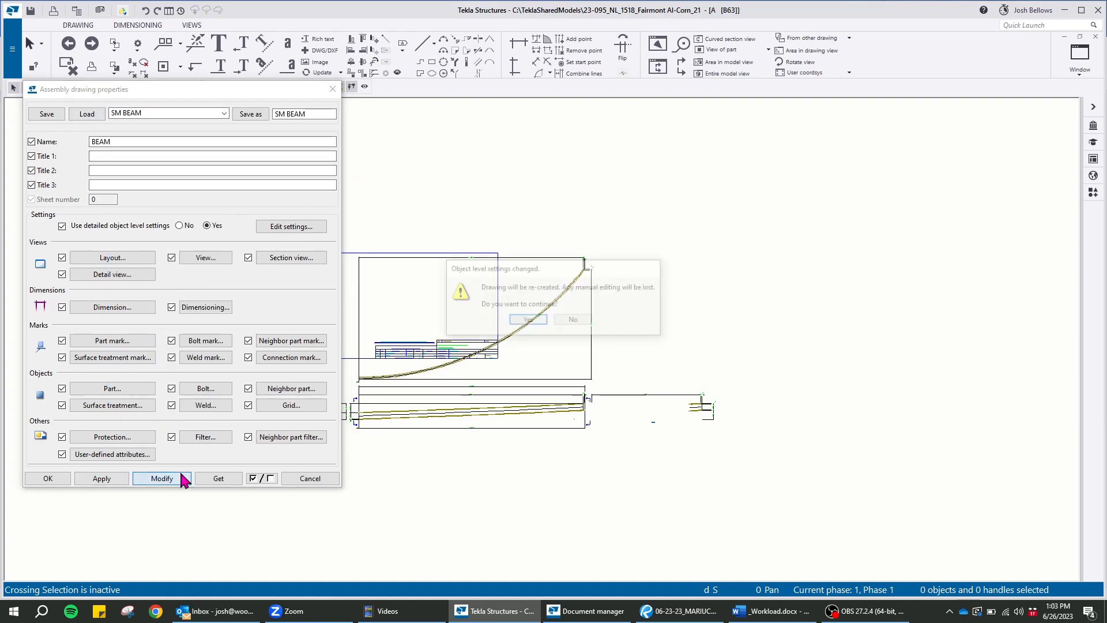
left_click(527, 321)
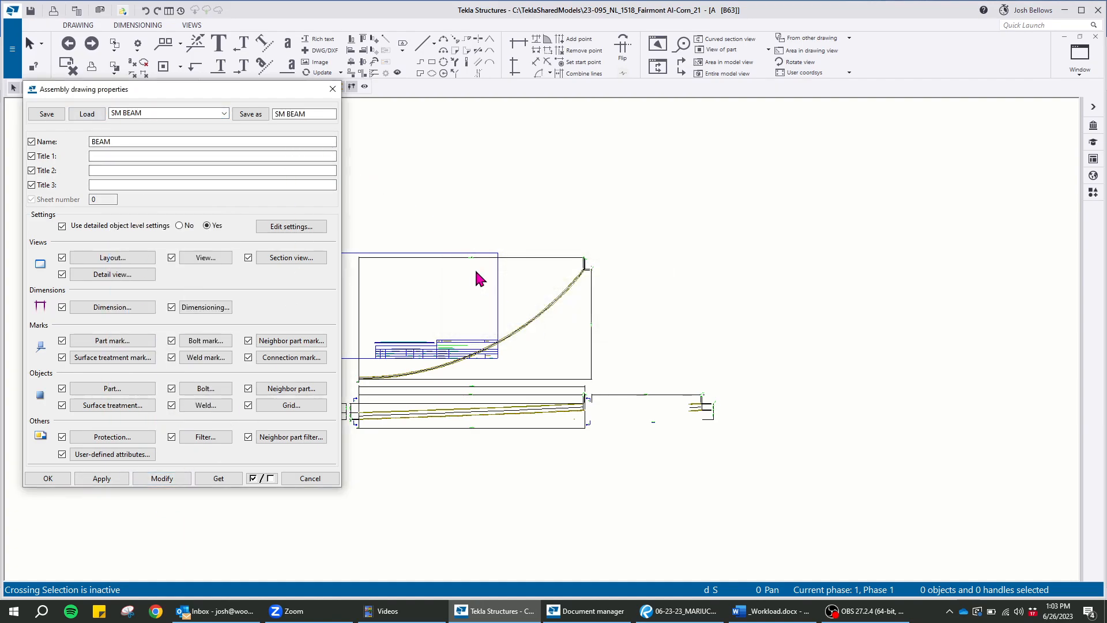
Set the drawing's top view to On and its front and section views to Off, and apply the change
scroll(531, 357, "up", 5)
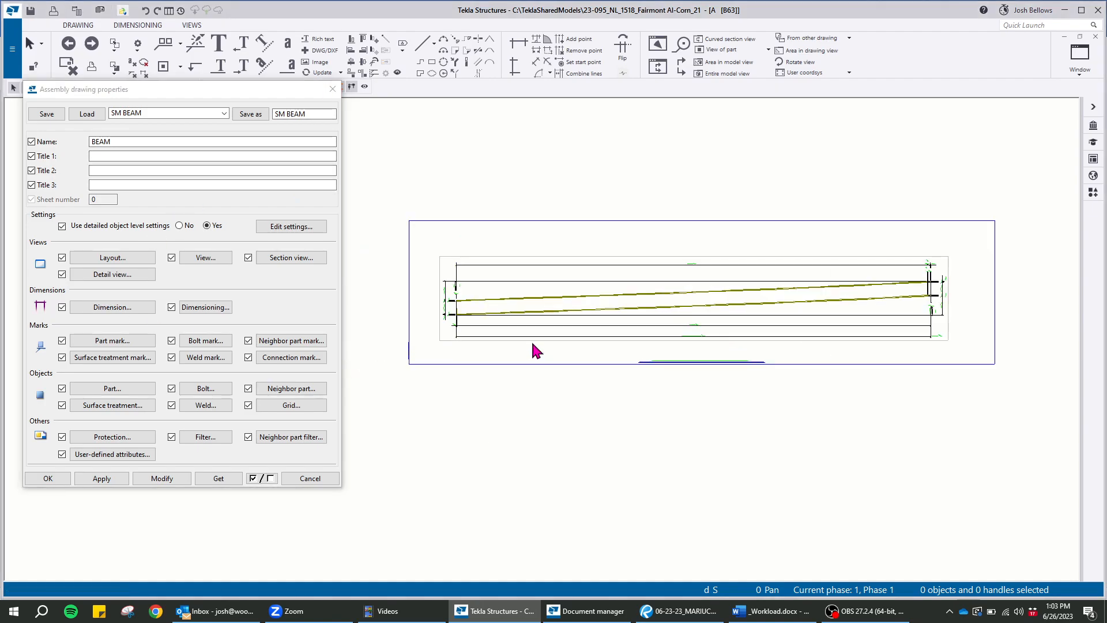
left_click(222, 263)
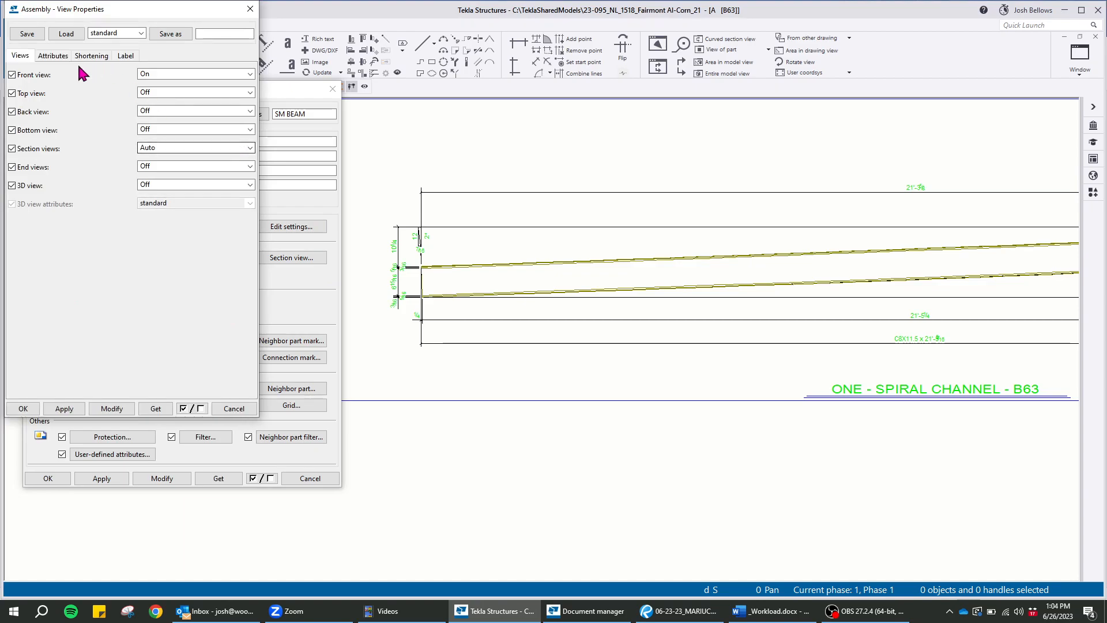
left_click(211, 92)
left_click(164, 115)
left_click(164, 73)
left_click(169, 86)
left_click(171, 148)
left_click(163, 157)
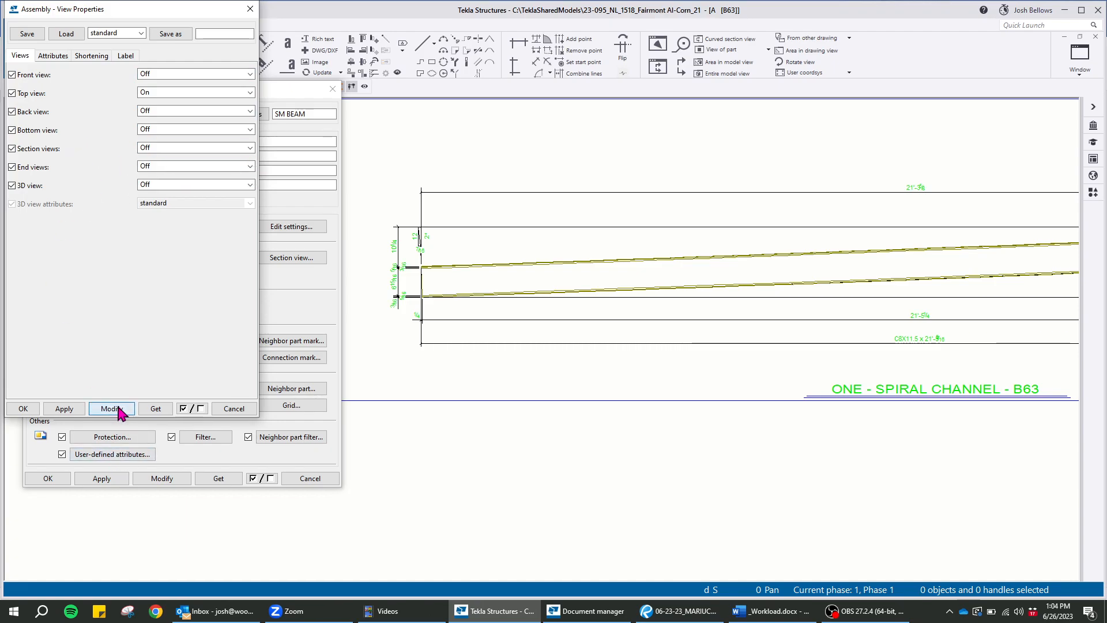
left_click(250, 9)
left_click(343, 89)
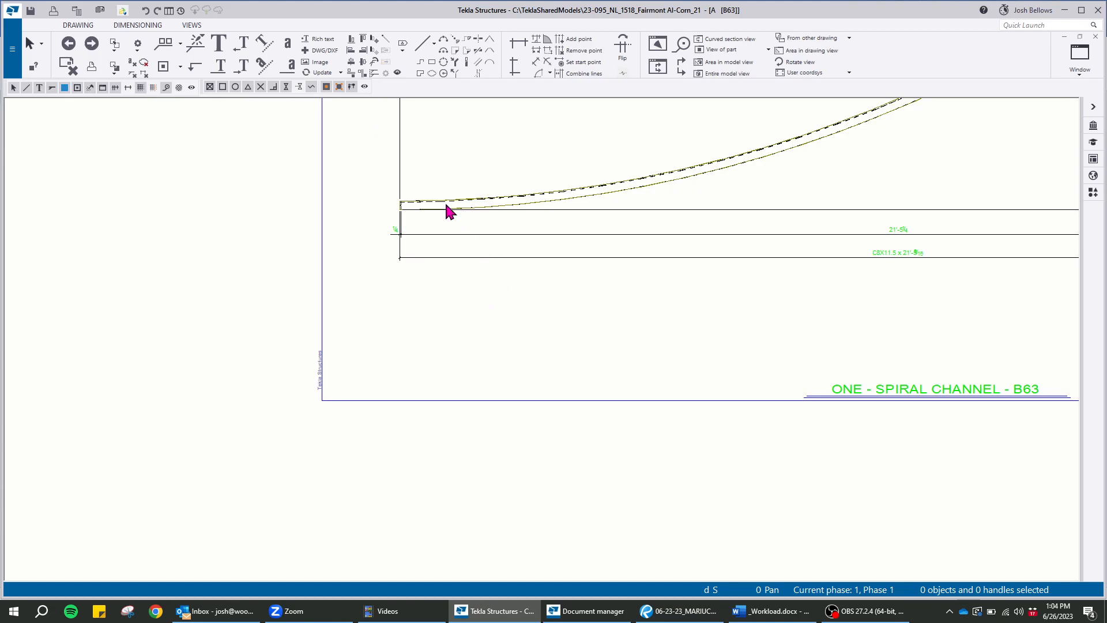
Examine the spiral channel's end and flange lines close up in the top view
scroll(454, 223, "up", 5)
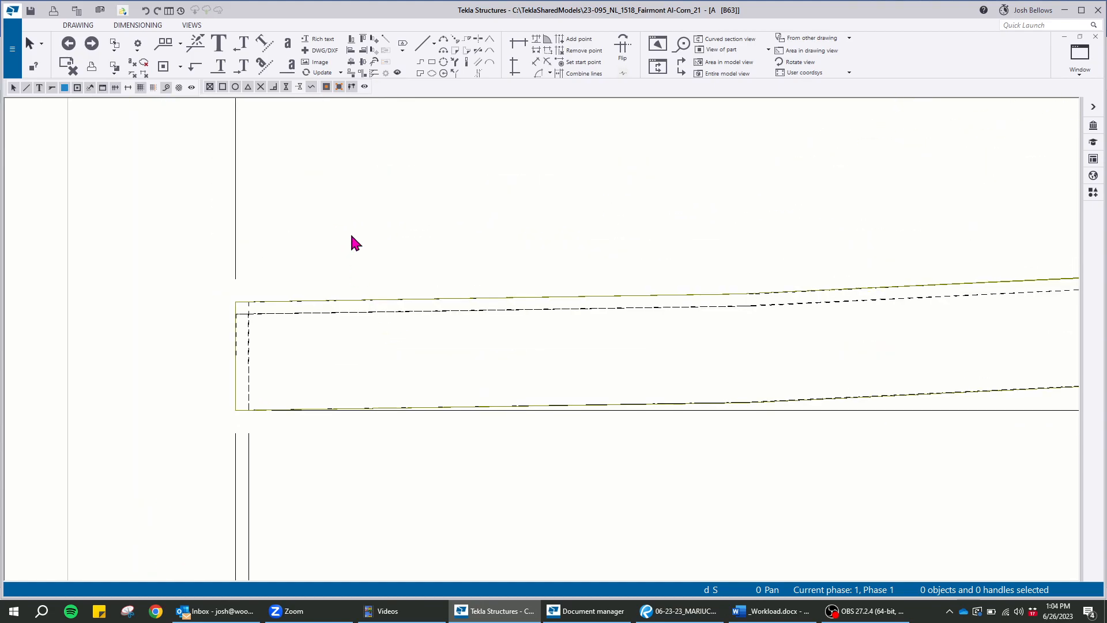
scroll(351, 239, "down", 5)
scroll(335, 259, "up", 4)
scroll(535, 394, "up", 2)
scroll(719, 341, "up", 2)
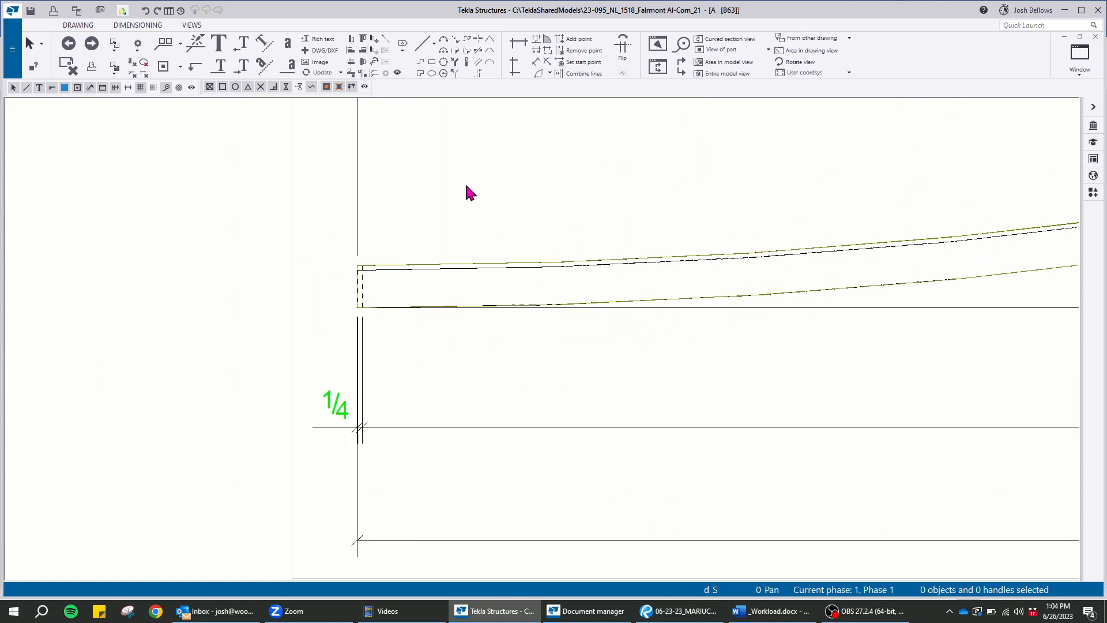
left_click(529, 270)
scroll(321, 314, "down", 5)
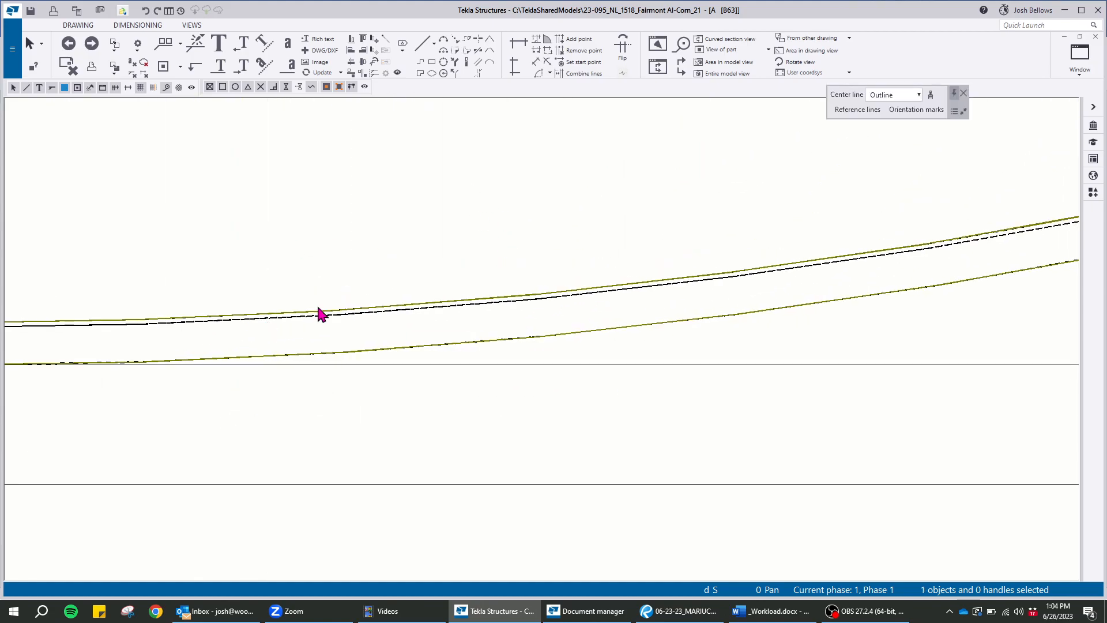
scroll(291, 255, "up", 1)
Turn the front view On in the drawing's view properties, set the coordinate system to model, and apply the changes
double_click(277, 253)
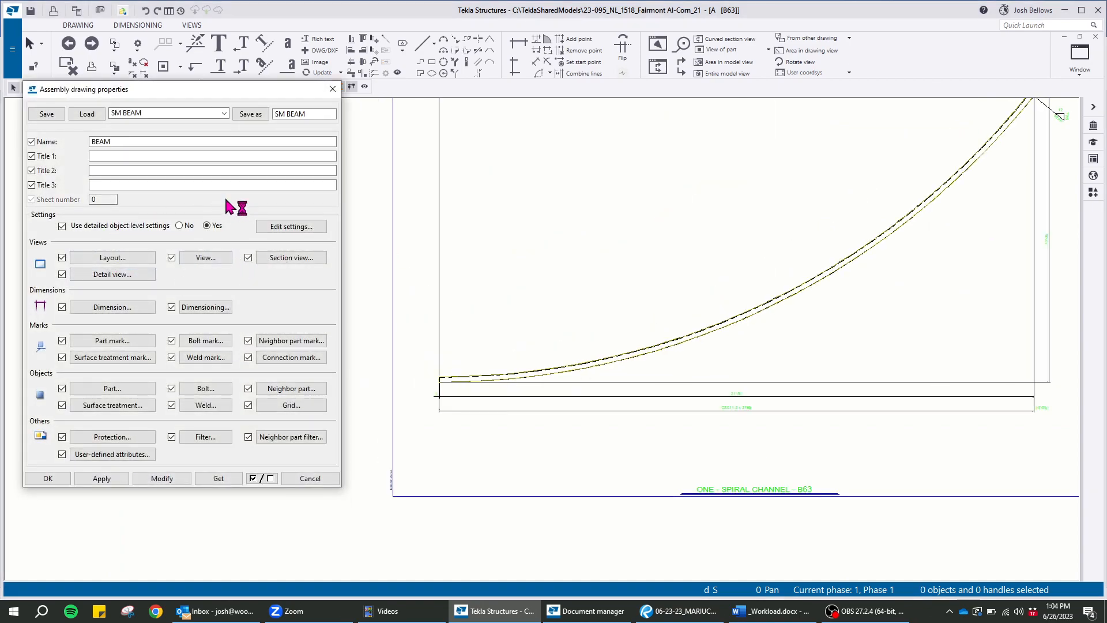
left_click(205, 257)
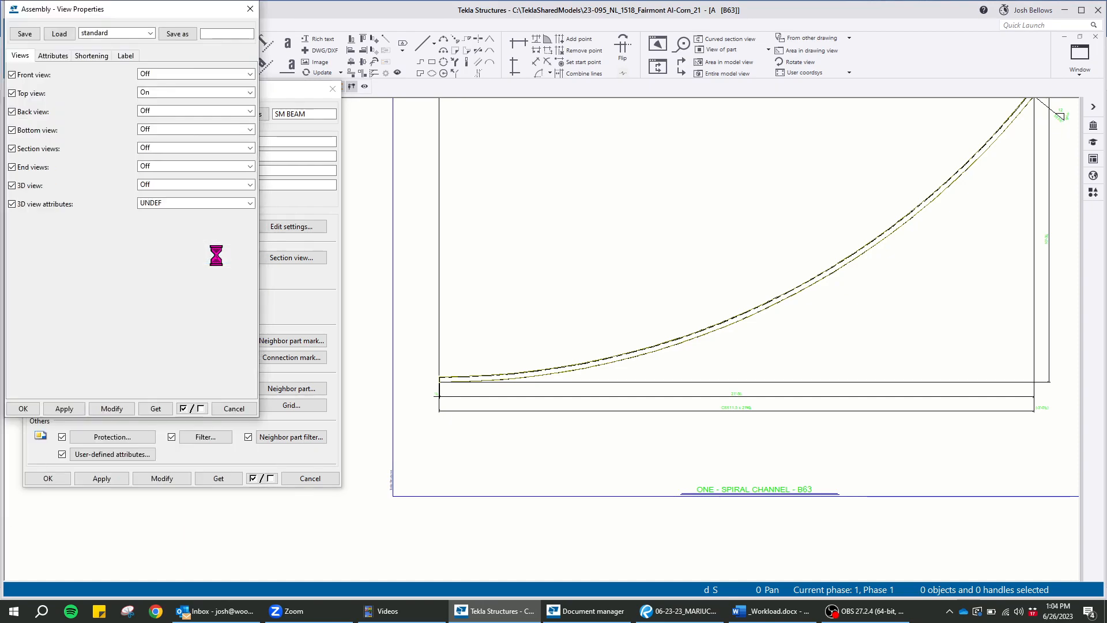
left_click(165, 75)
left_click(161, 100)
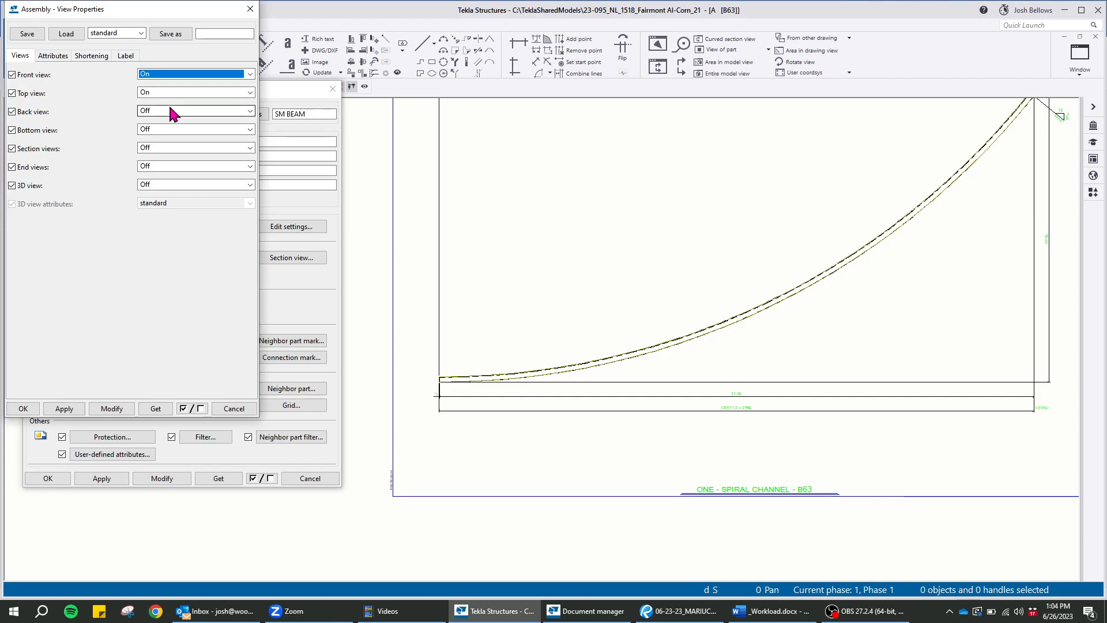
left_click(55, 57)
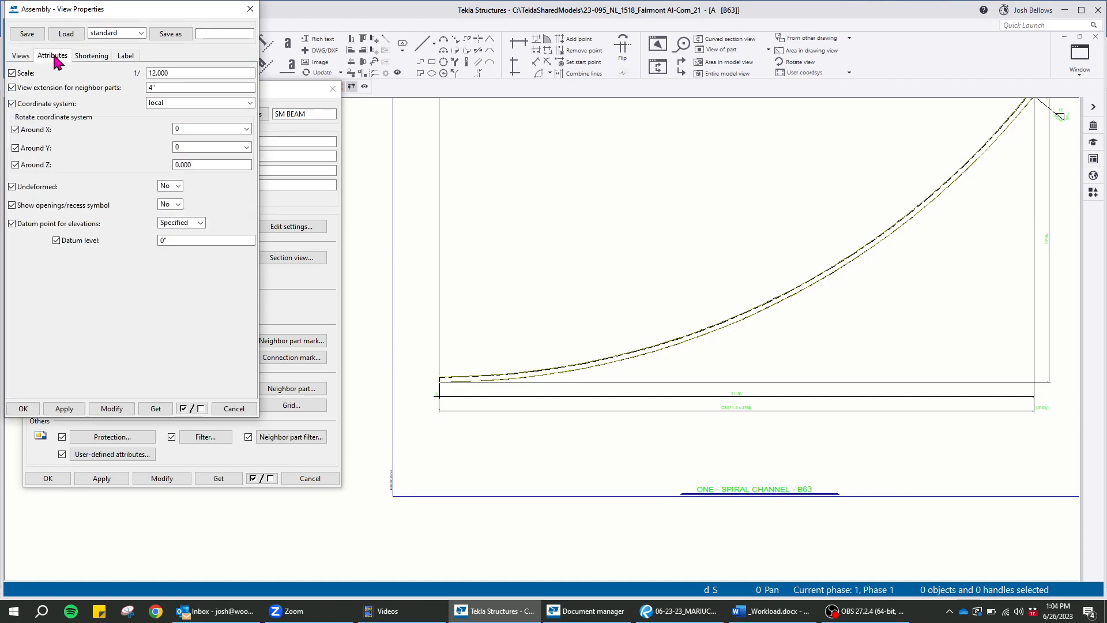
left_click(199, 103)
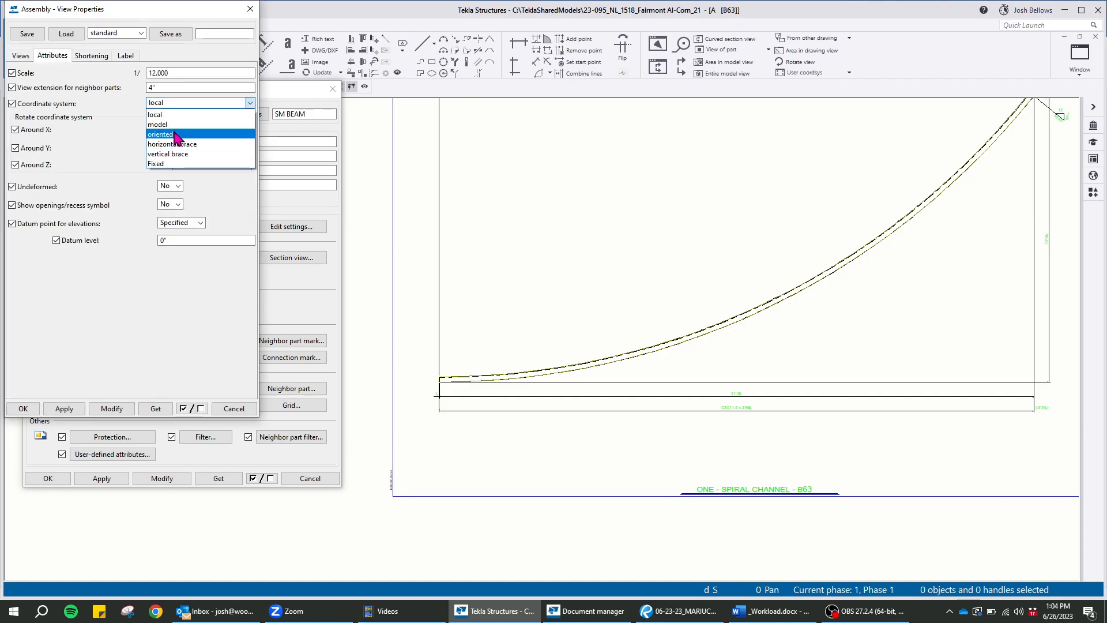
left_click(173, 124)
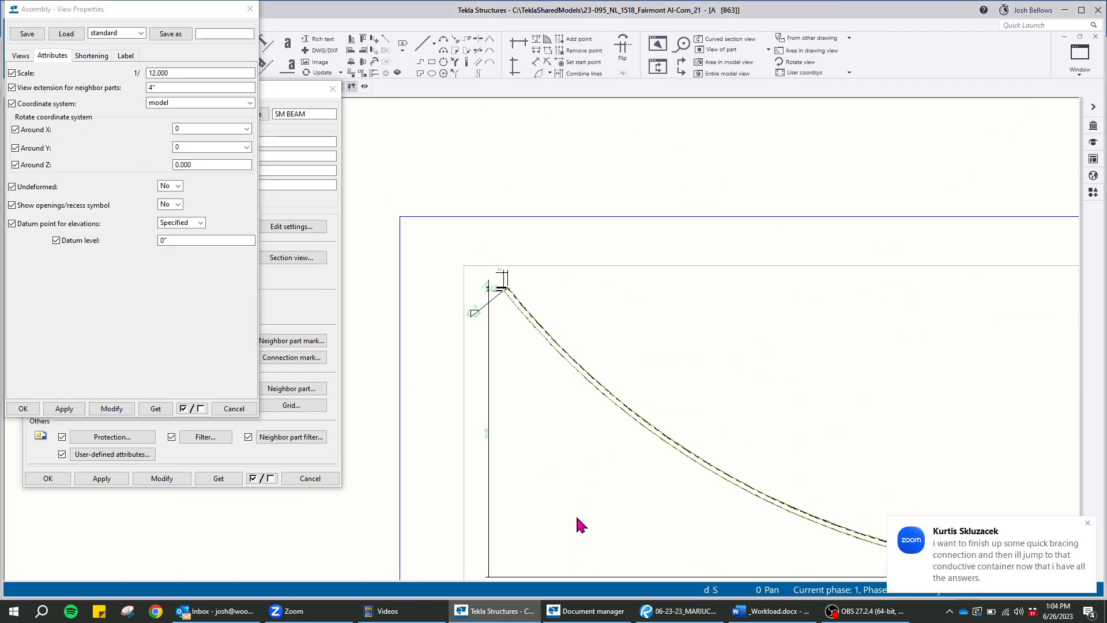
scroll(516, 288, "up", 3)
scroll(489, 217, "down", 8)
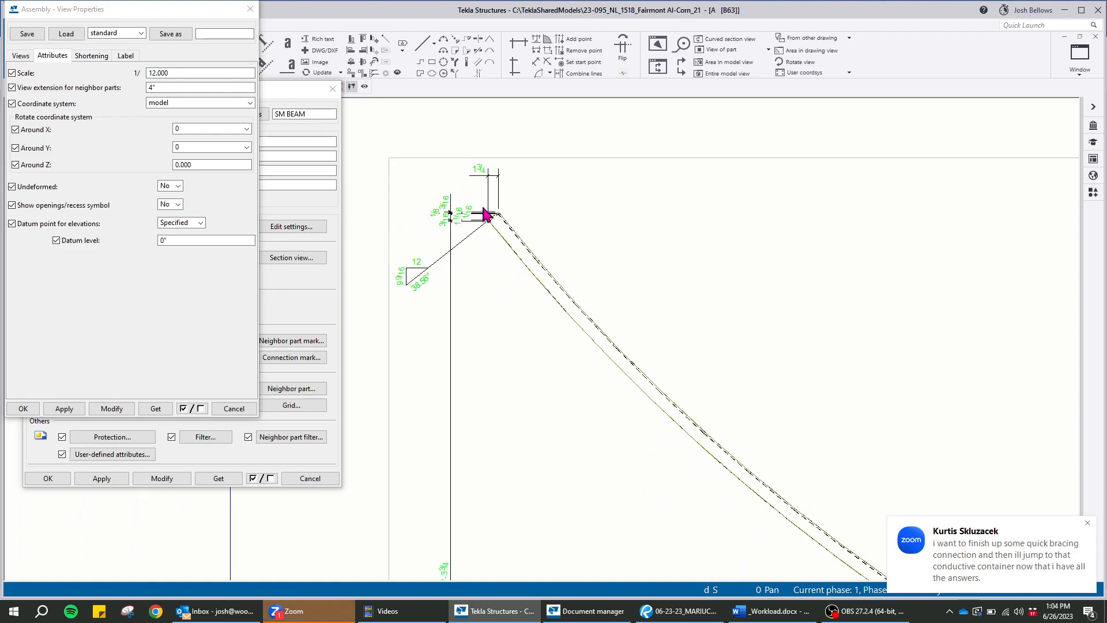
left_click(1027, 525)
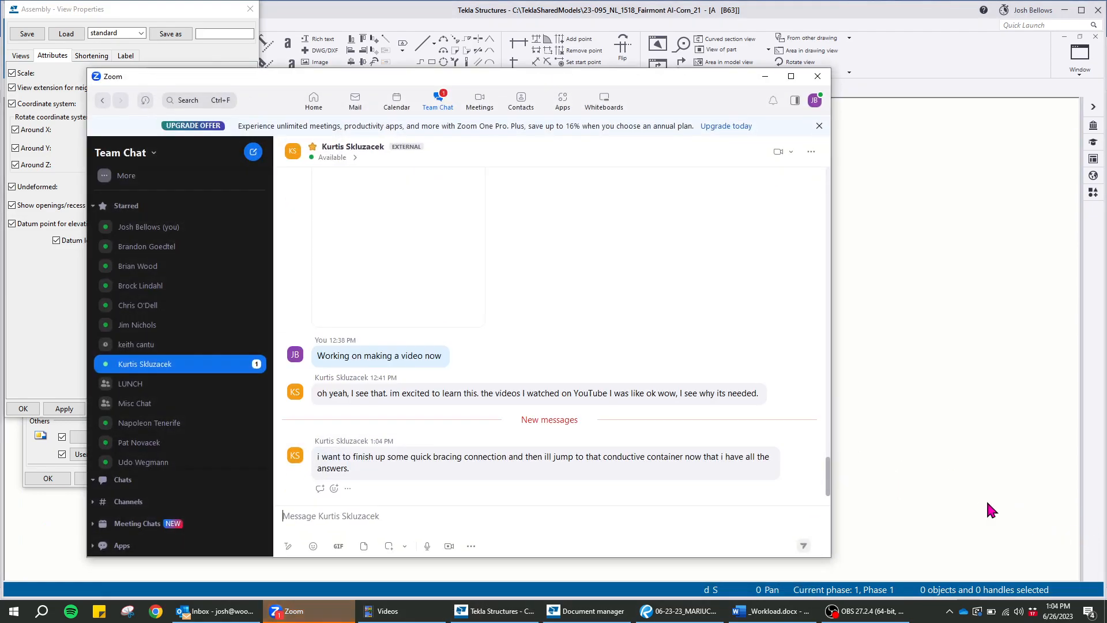
left_click(765, 76)
Delete the front view beneath the curved top view from the drawing
scroll(700, 340, "up", 5)
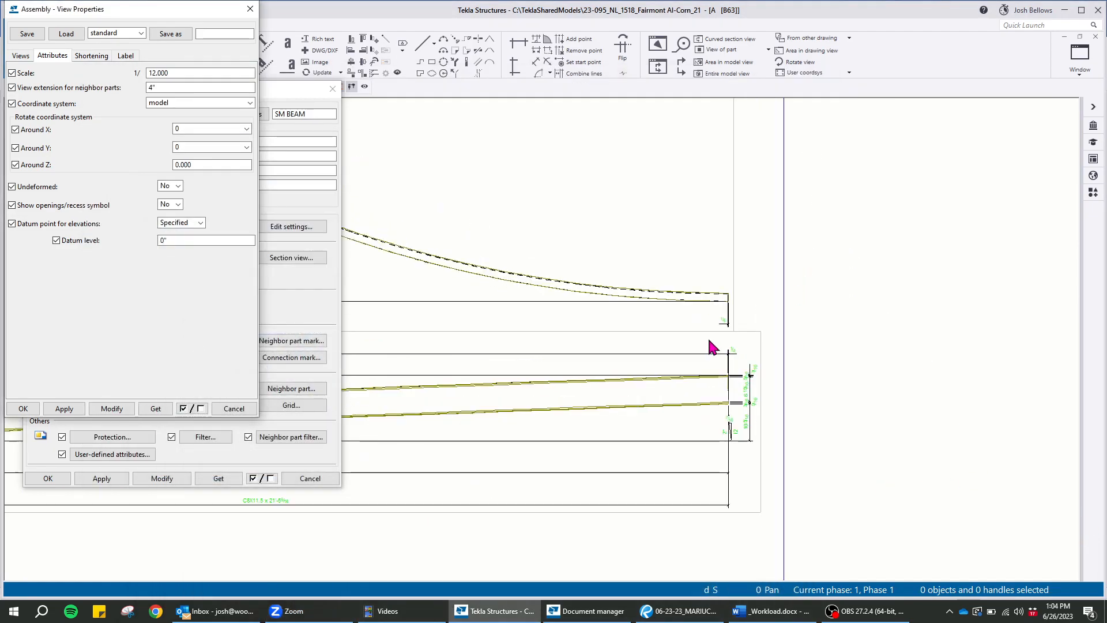
scroll(836, 266, "down", 5)
scroll(496, 288, "up", 3)
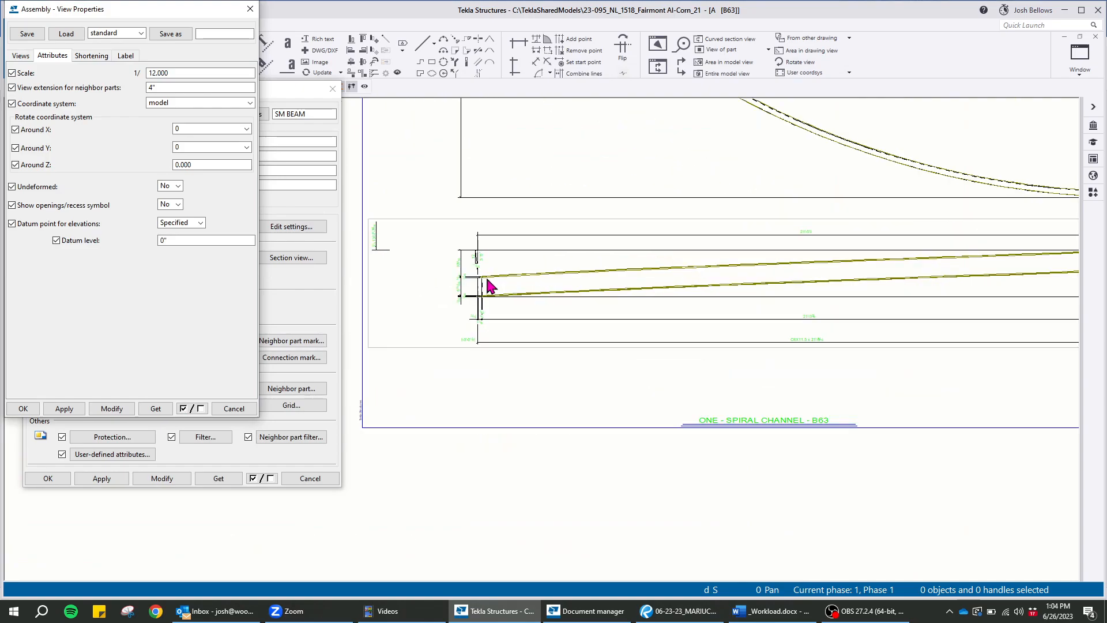
scroll(957, 277, "down", 5)
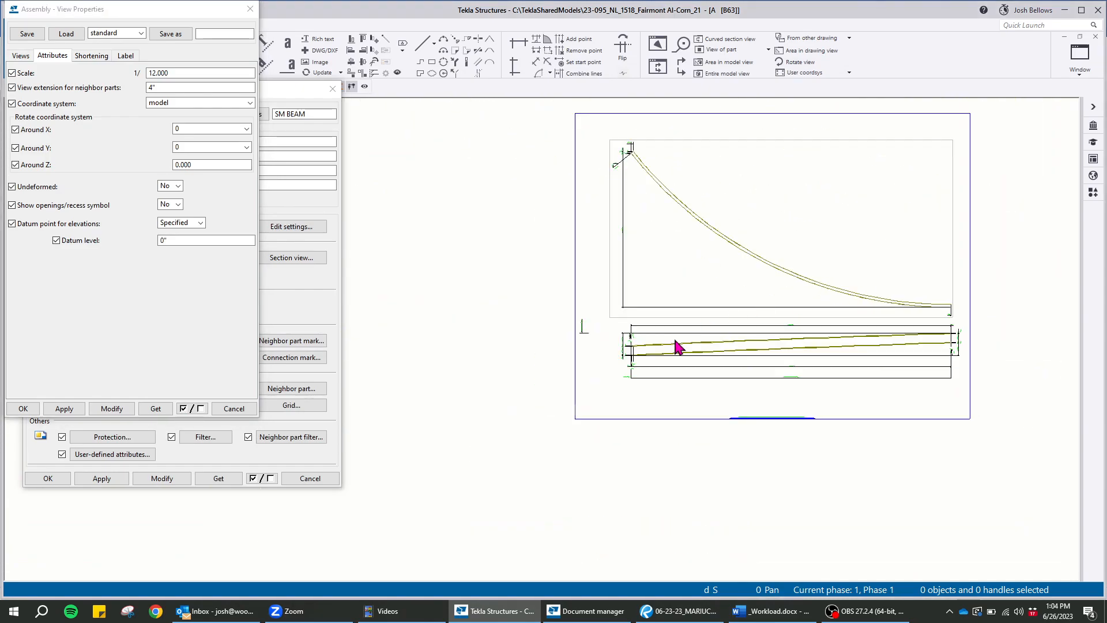
scroll(610, 376, "up", 3)
left_click(589, 378)
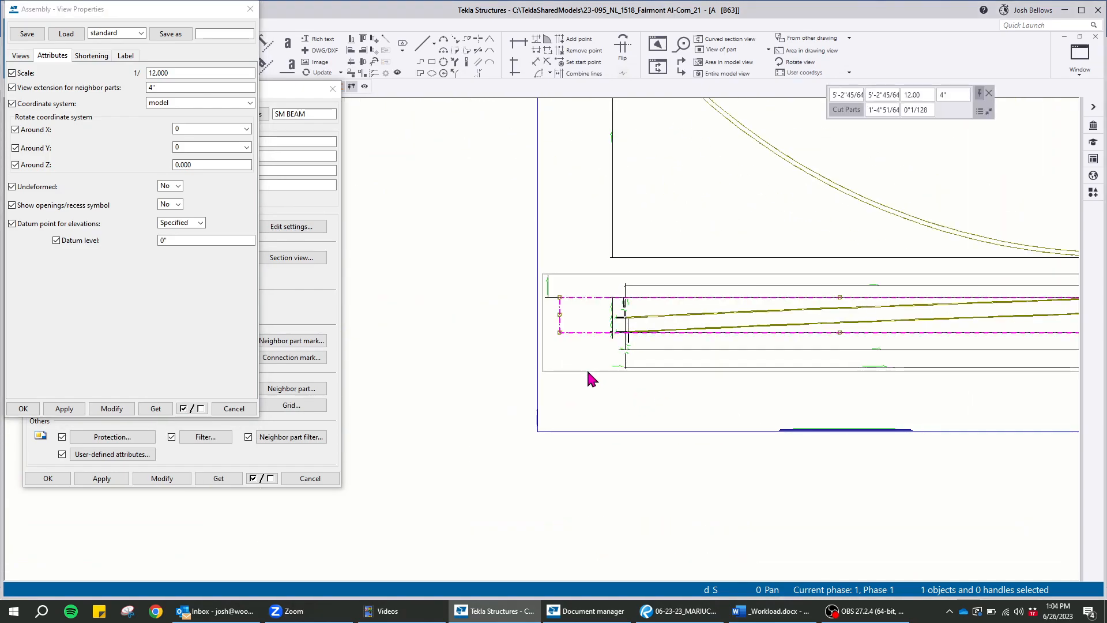
key("Delete")
scroll(556, 360, "down", 3)
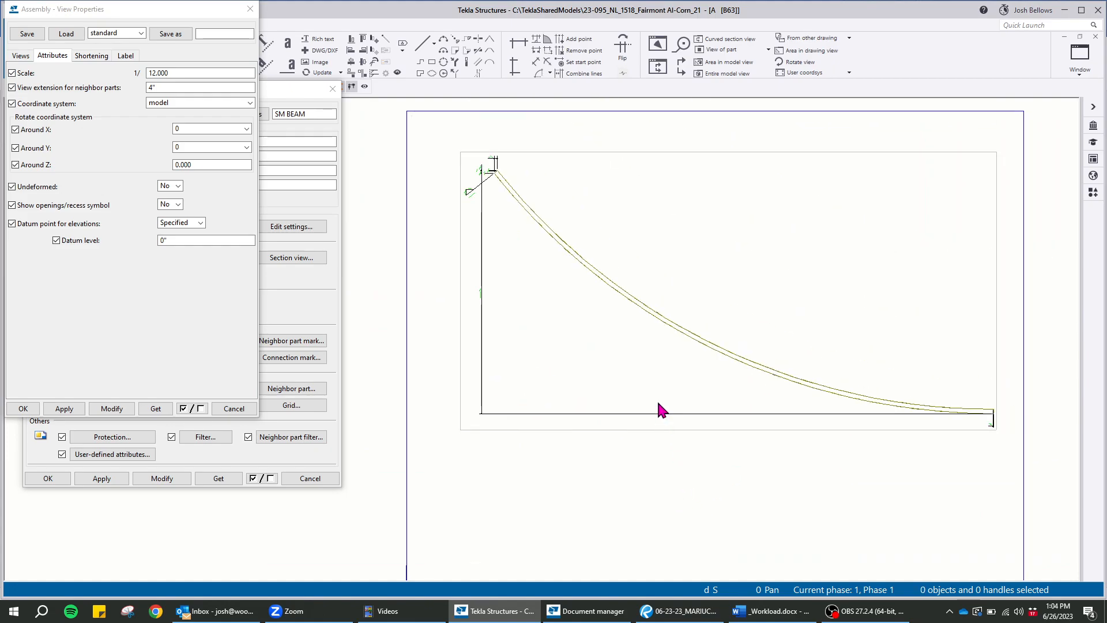
Delete all dimensions and the angle mark around the spiral channel in the top view
left_click_drag(939, 479, 1026, 498)
left_click(576, 435, "ctrl")
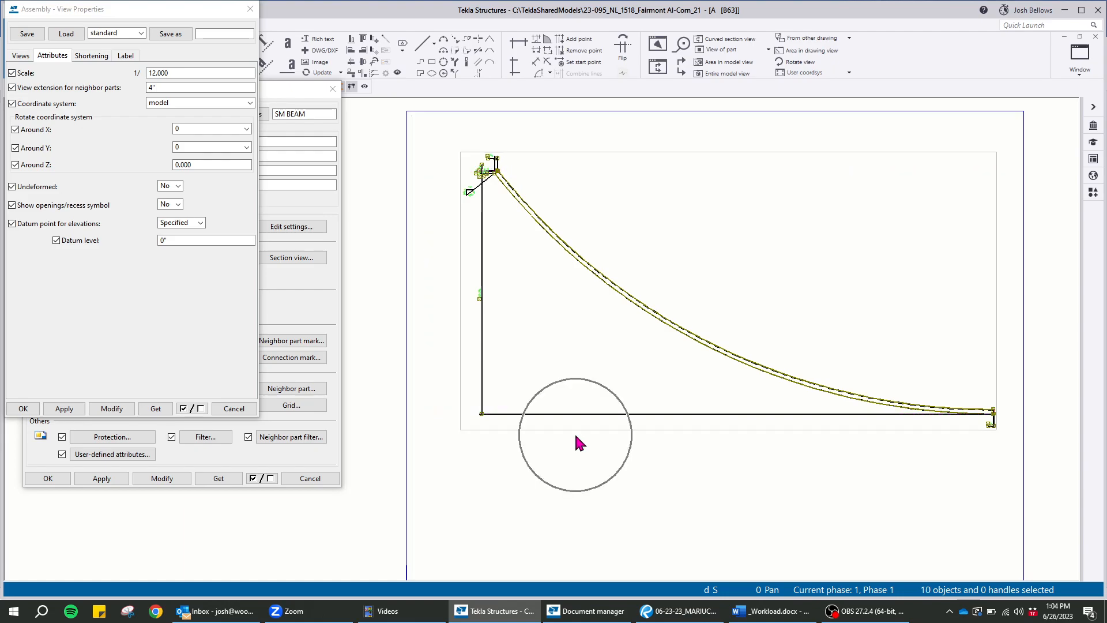
left_click(577, 441)
scroll(460, 198, "up", 5)
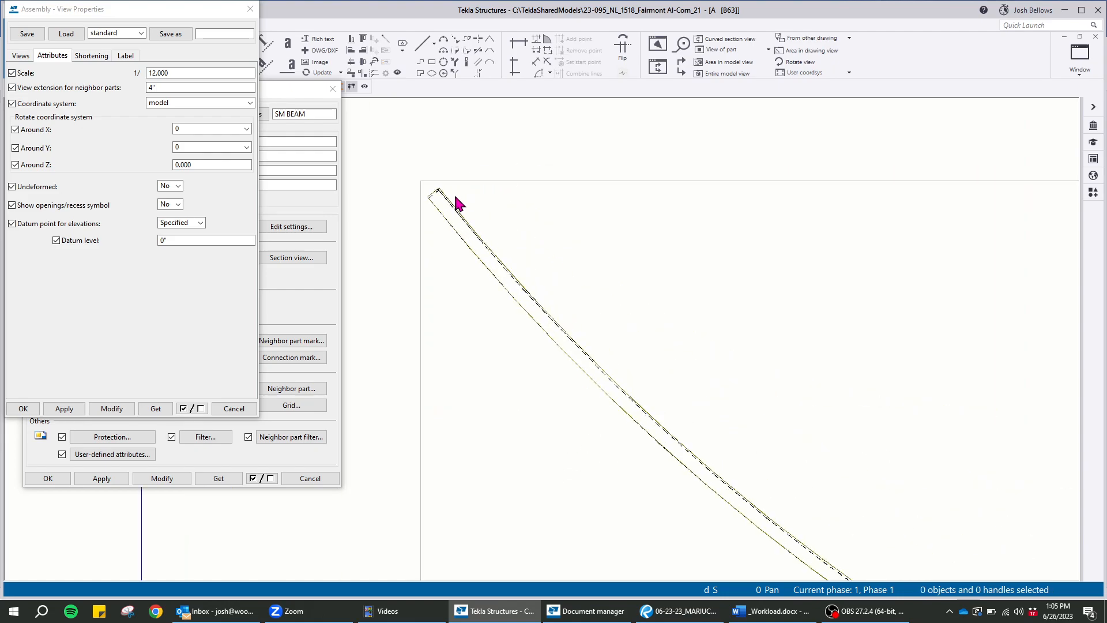
Close the drawing property dialogs and choose the saved Phantom settings for the Line tool
left_click(250, 10)
left_click(336, 89)
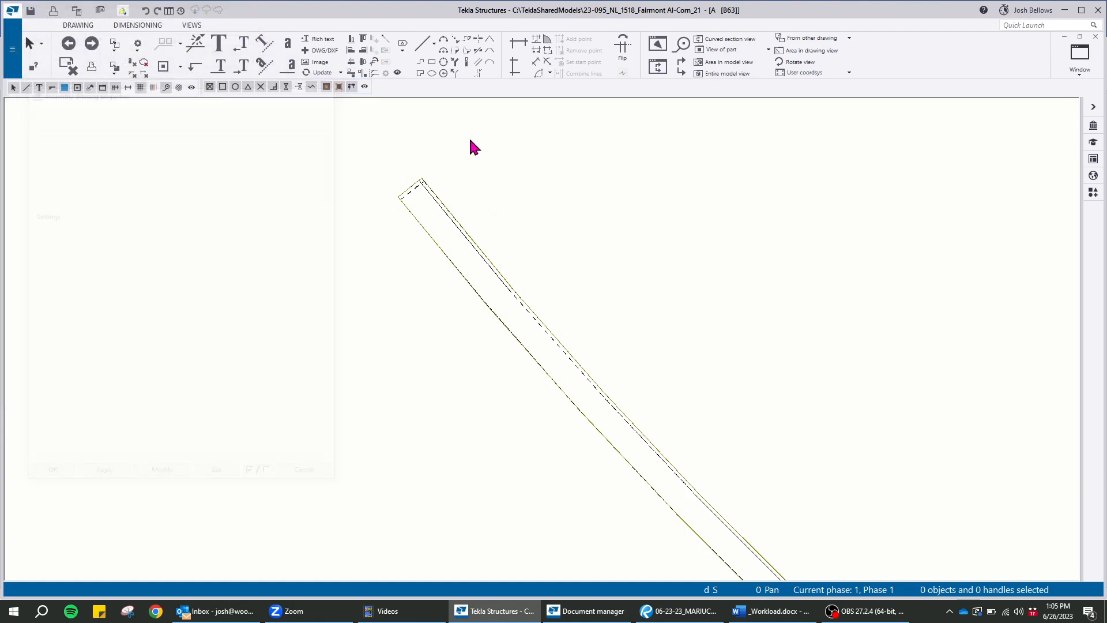
double_click(422, 47)
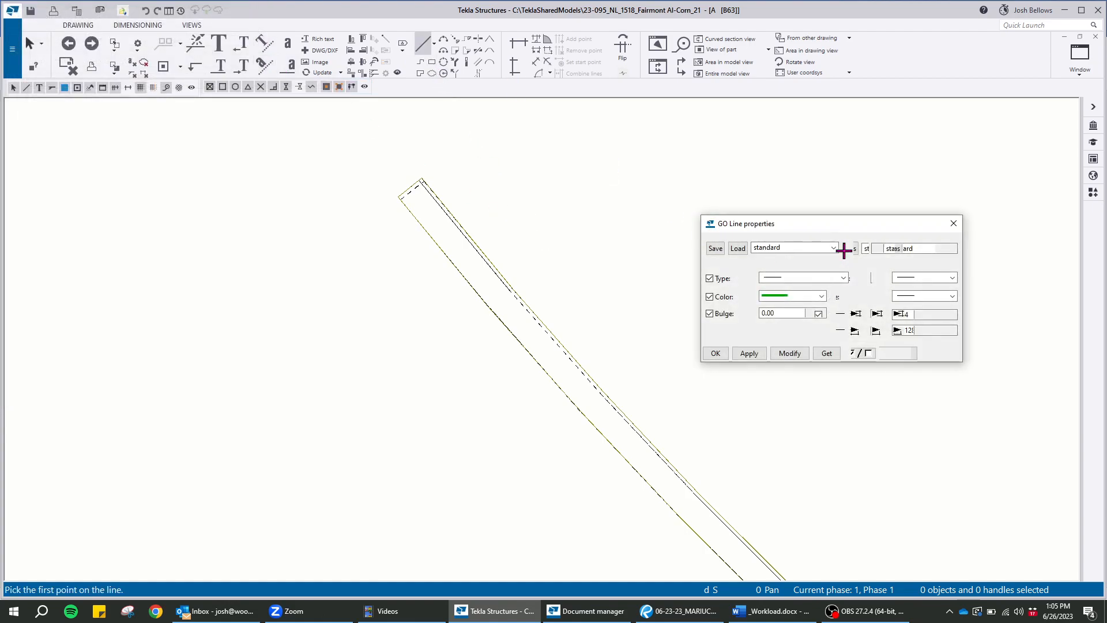
left_click(834, 247)
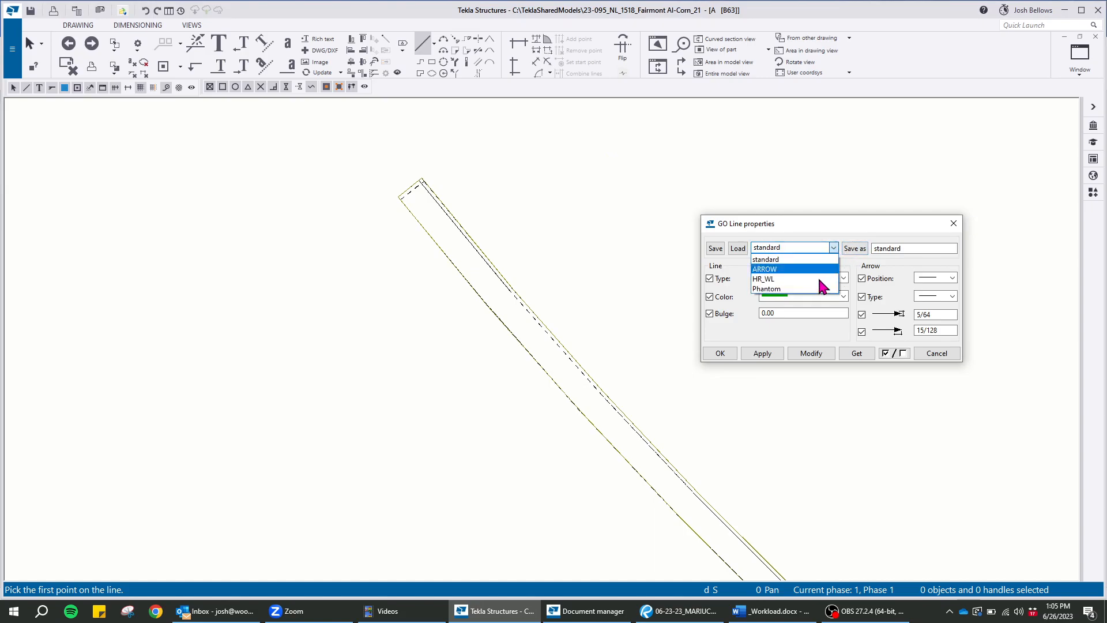
left_click(779, 287)
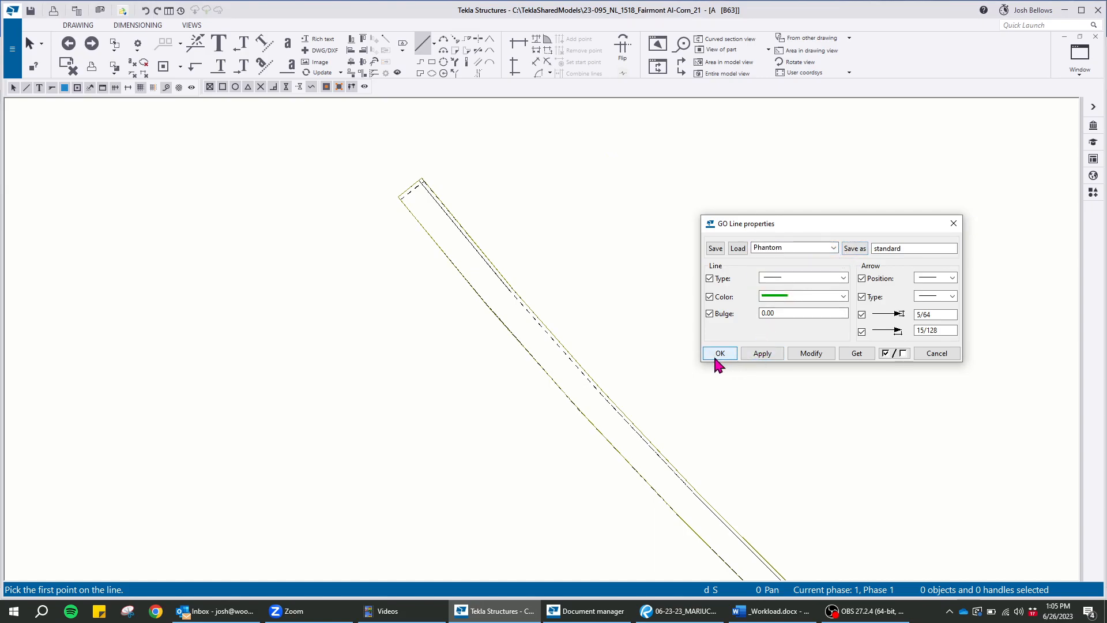
left_click(719, 353)
Draw a straight chord line between the two end corners on the inner edge of the curved channel
scroll(425, 181, "up", 5)
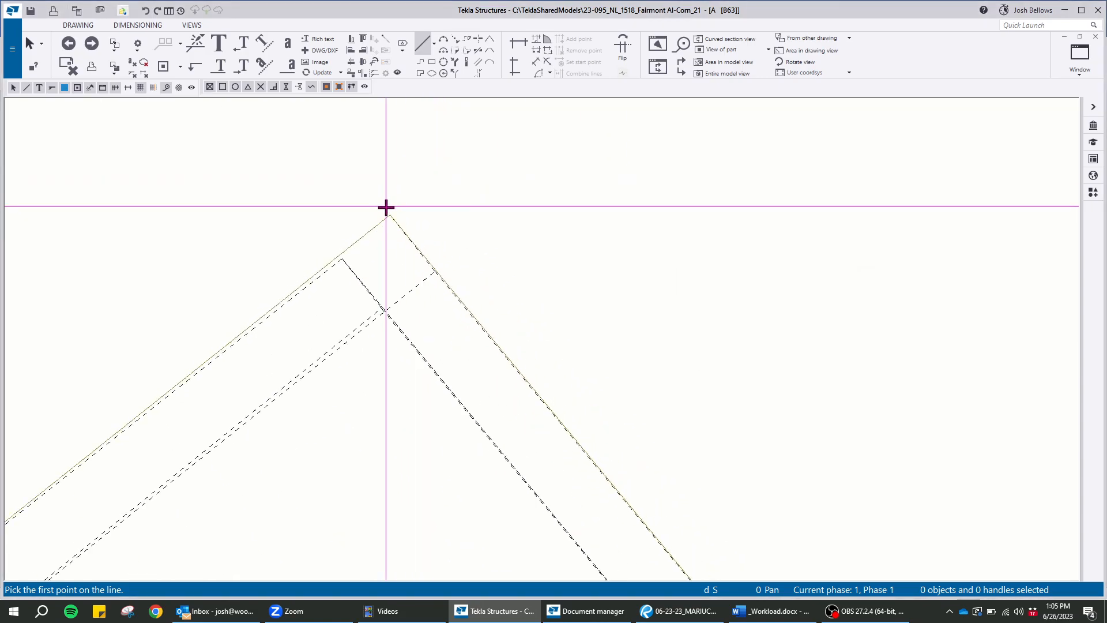
left_click(391, 218)
scroll(210, 148, "down", 10)
scroll(238, 156, "down", 4)
scroll(897, 482, "up", 8)
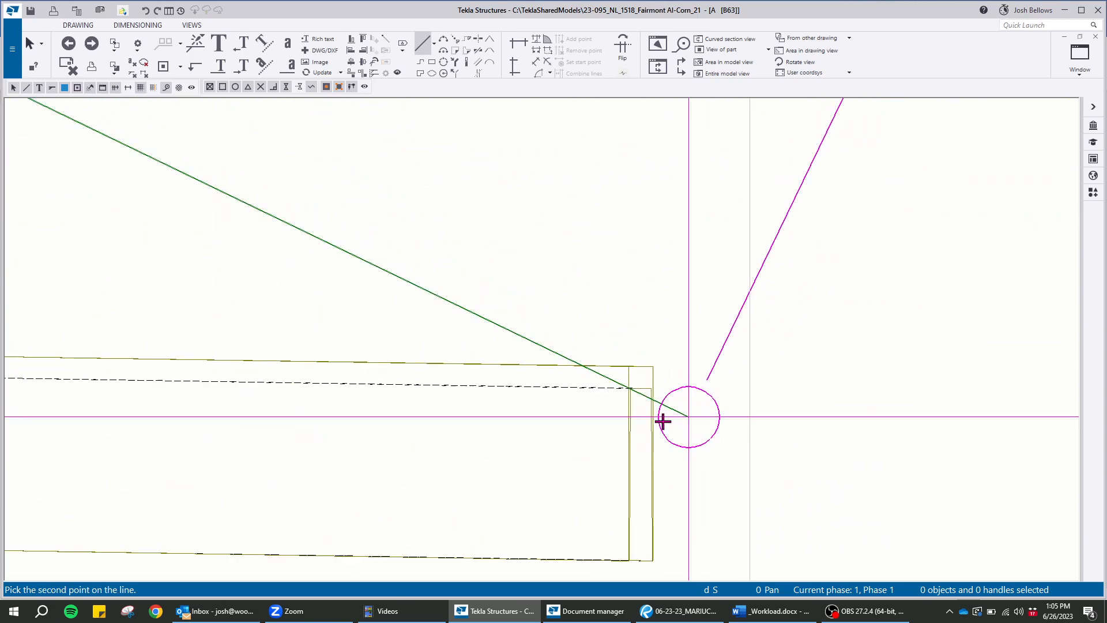
scroll(647, 398, "up", 6)
left_click(614, 316)
Load the saved Phantom line settings and apply them to the chord line
double_click(536, 275)
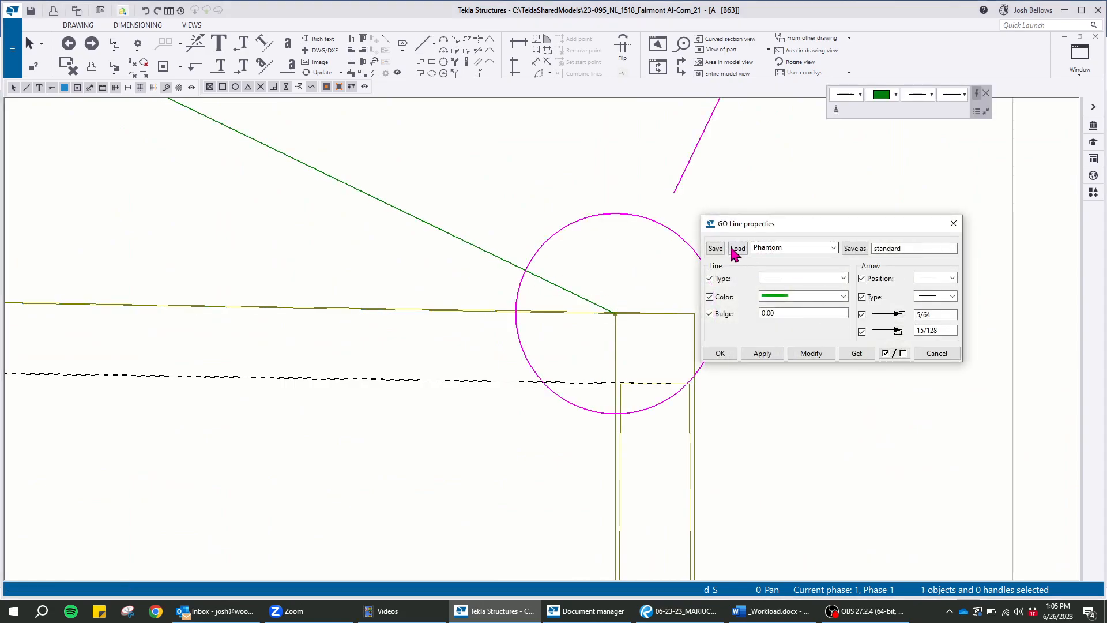
left_click(796, 355)
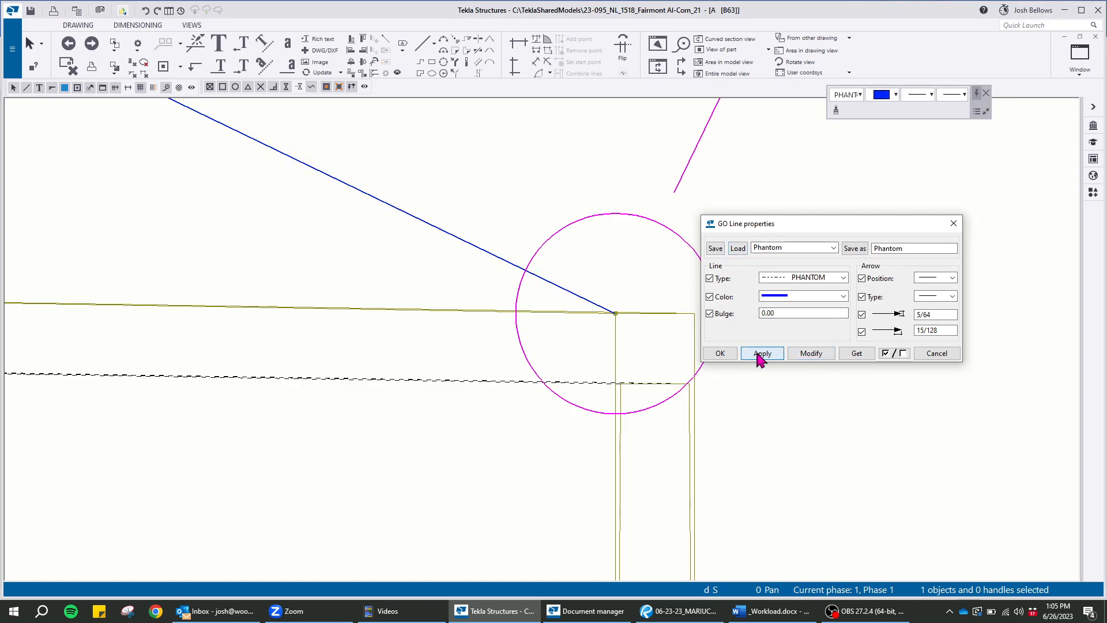
left_click(724, 354)
left_click(624, 326)
Add an angle dimension between the chord line and the horizontal near the line's middle
scroll(728, 382, "down", 8)
middle_click_drag(391, 174, 591, 336)
scroll(592, 343, "up", 2)
middle_click_drag(563, 223, 554, 166)
left_click(548, 44)
left_click(615, 368)
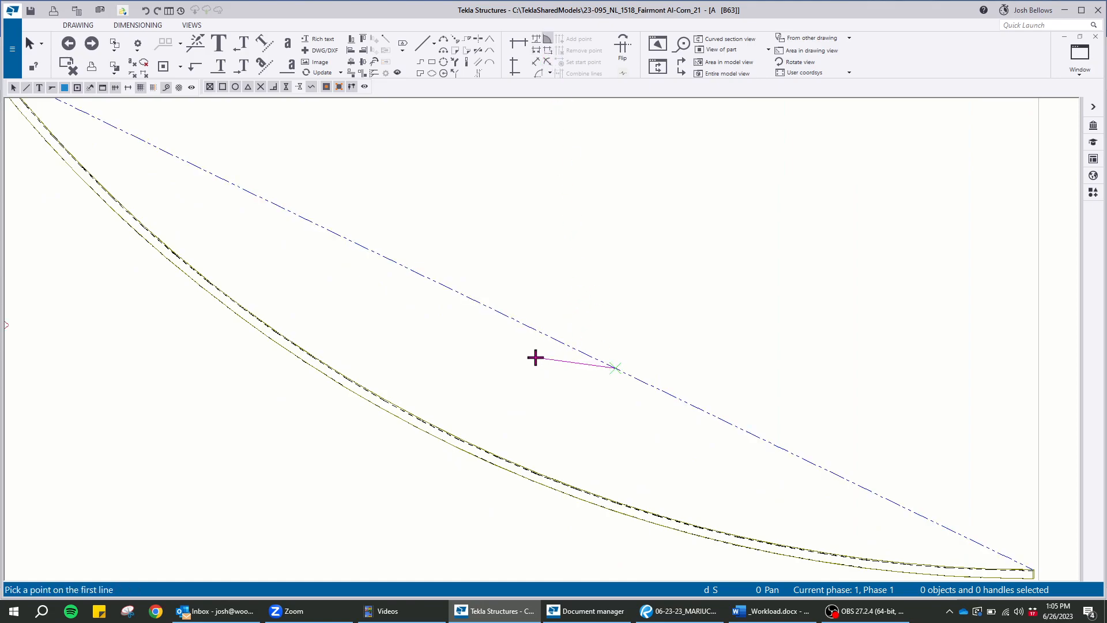
key("o")
left_click(546, 335)
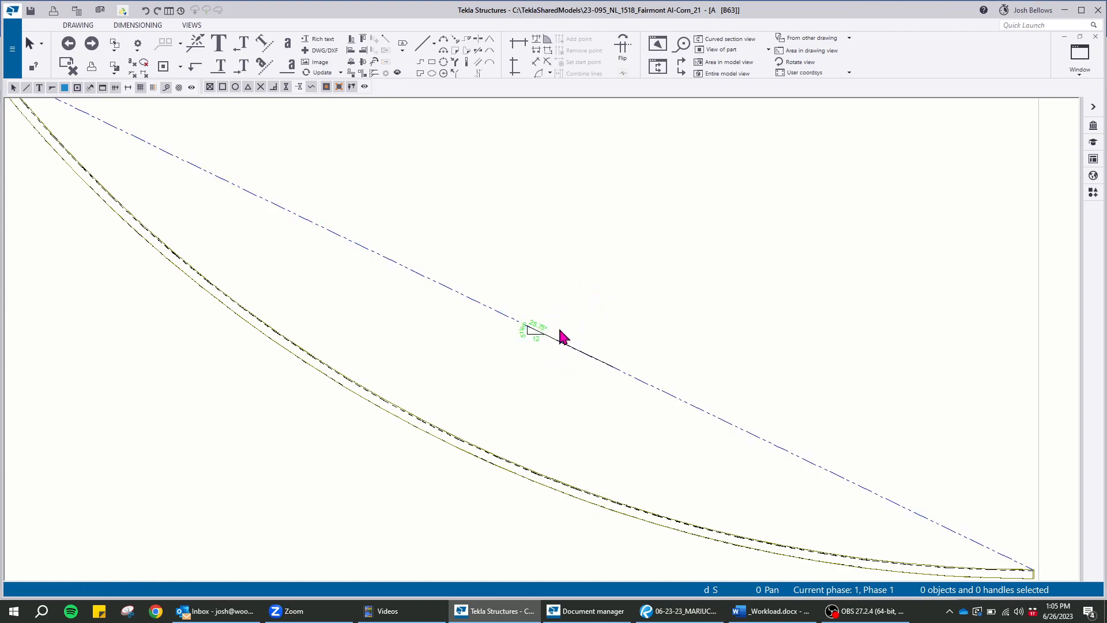
Apply the saved Angle settings to the chord's angle dimension and choose the ###,### format
scroll(525, 348, "up", 3)
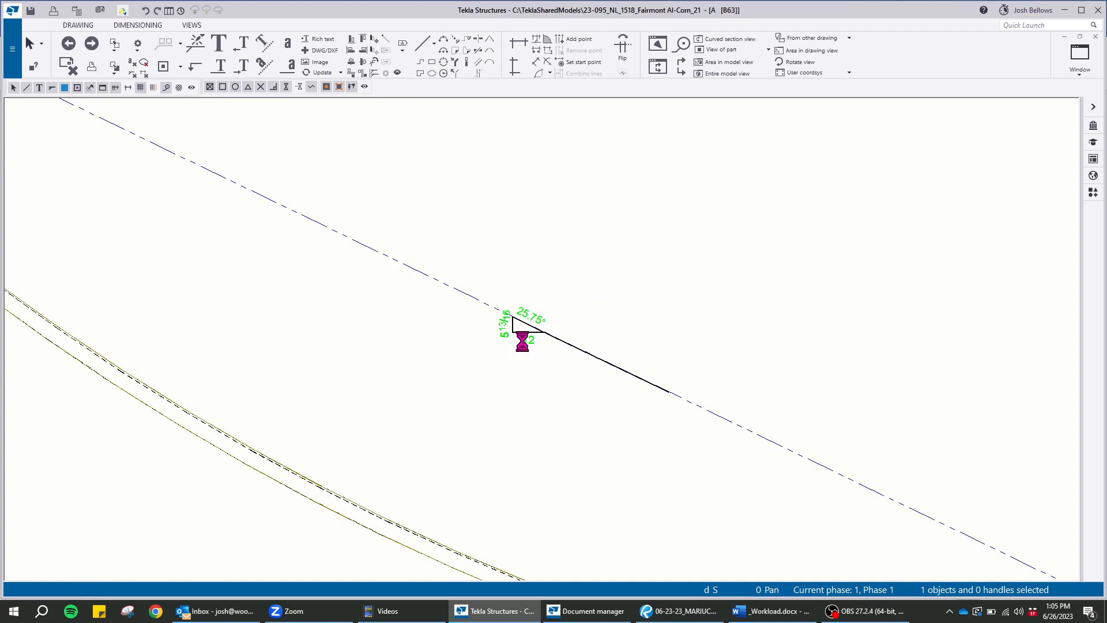
double_click(525, 348)
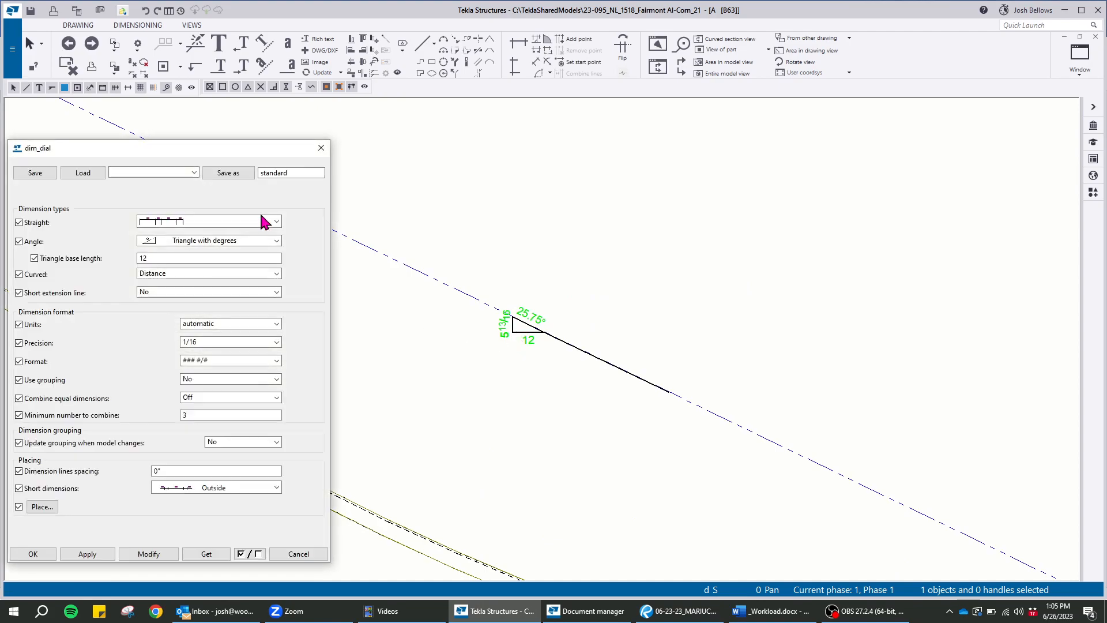
left_click(150, 172)
left_click(144, 212)
left_click(72, 172)
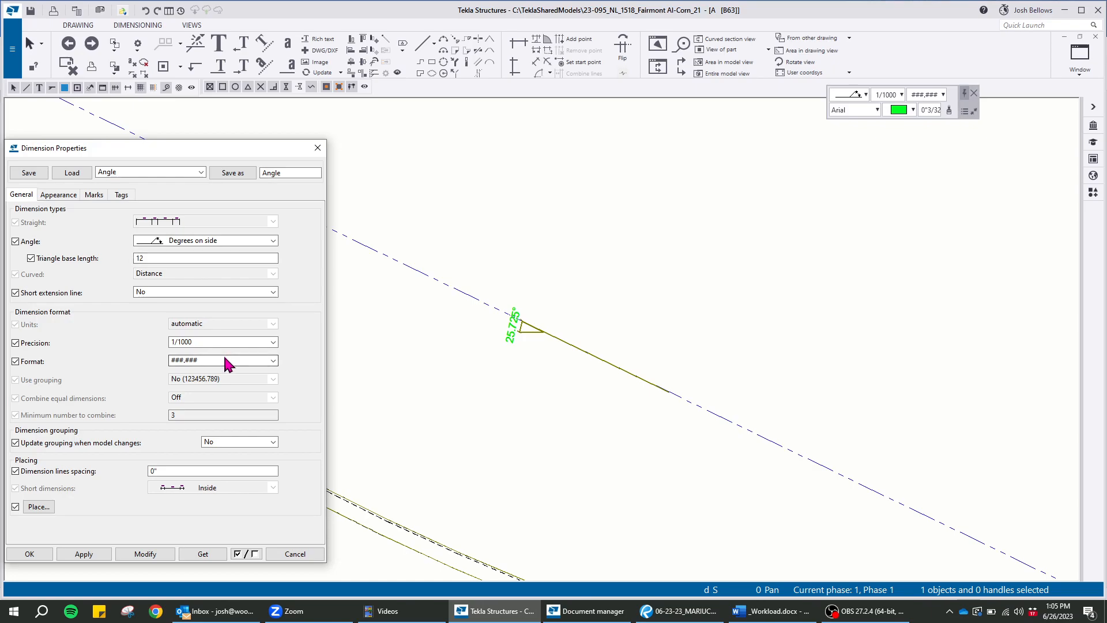
left_click(225, 361)
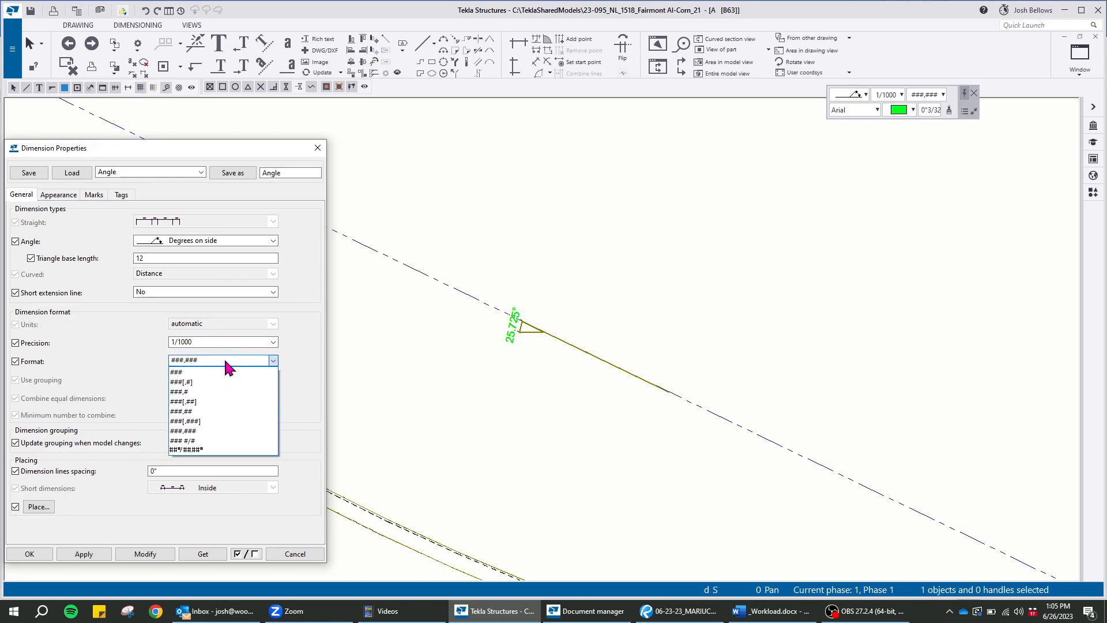
left_click(212, 431)
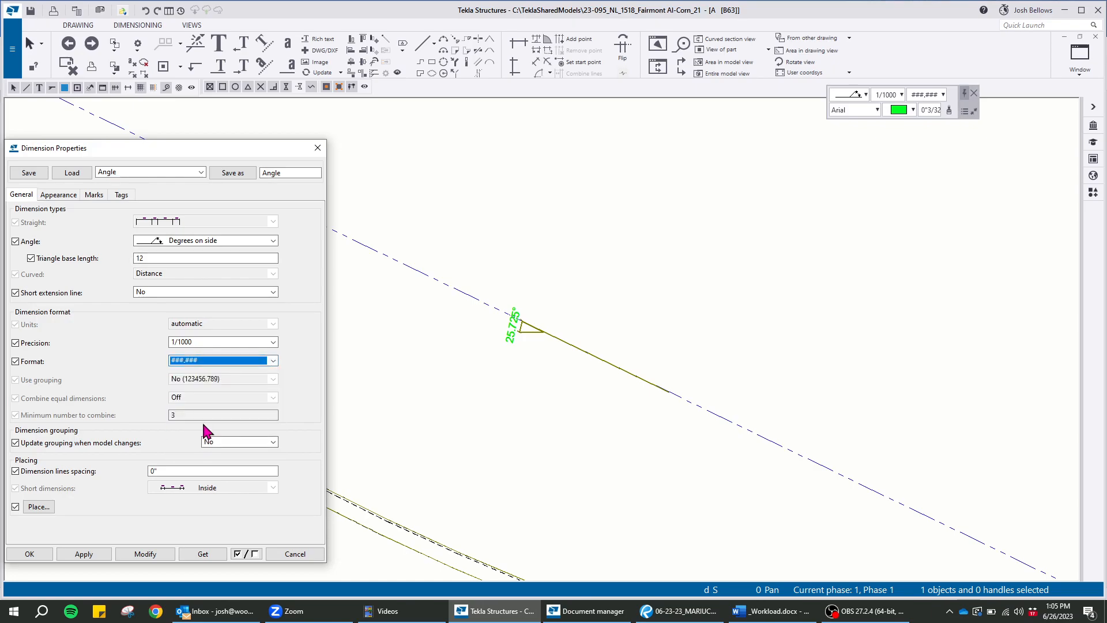
left_click(219, 361)
left_click(219, 362)
left_click(657, 287)
Rotate the channel's top view by 25.725 degrees to bring the chord line horizontal
scroll(512, 347, "up", 3)
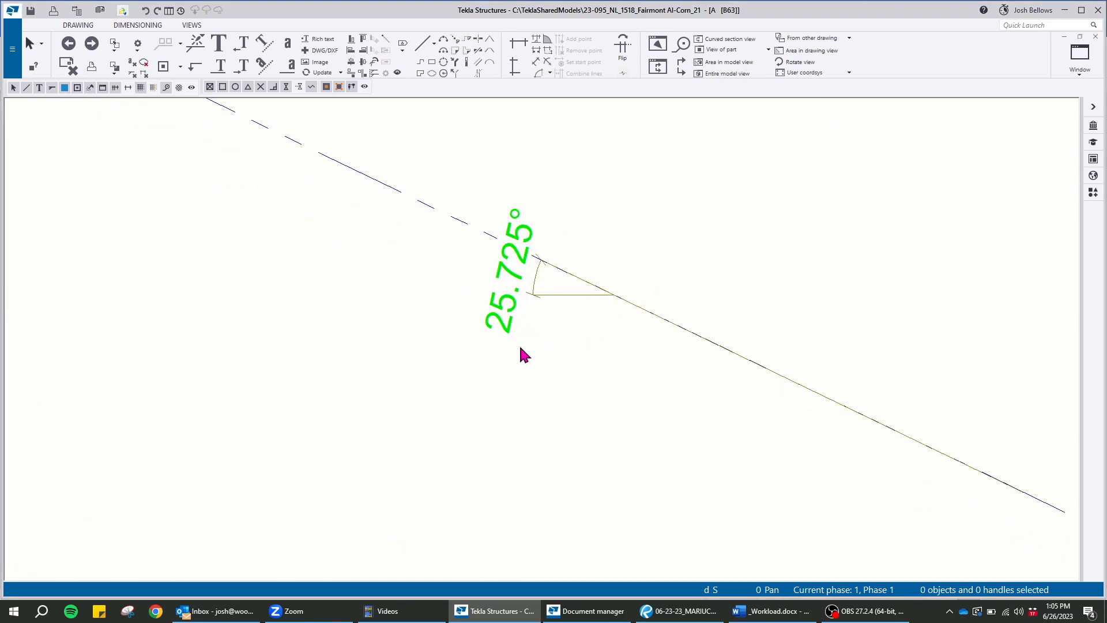
scroll(550, 312, "down", 2)
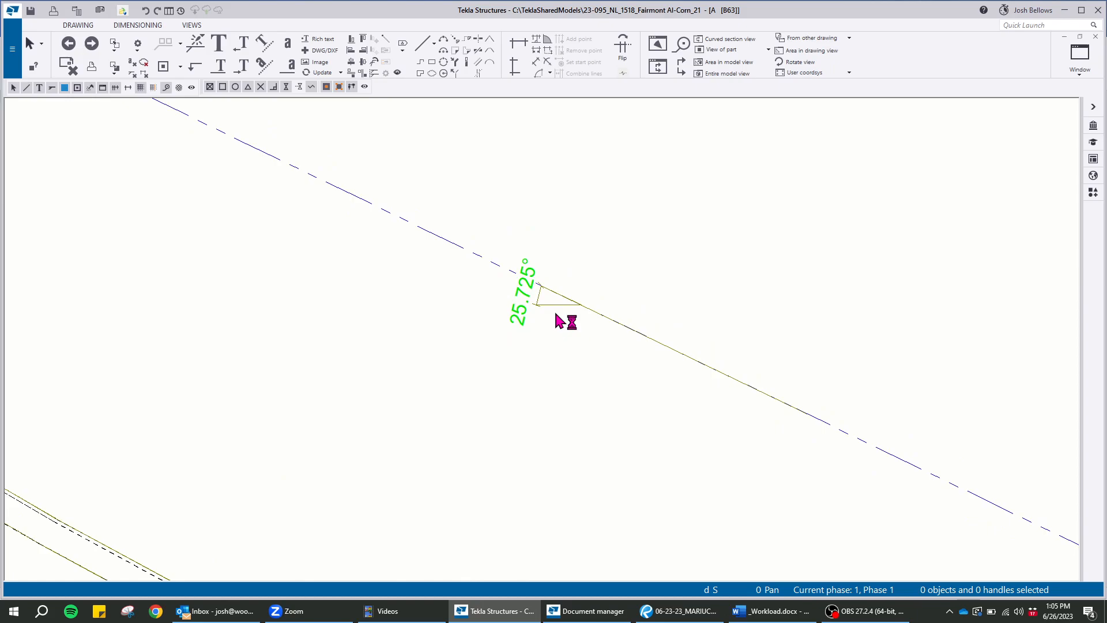
scroll(551, 308, "down", 7)
scroll(576, 269, "up", 2)
left_click(534, 199)
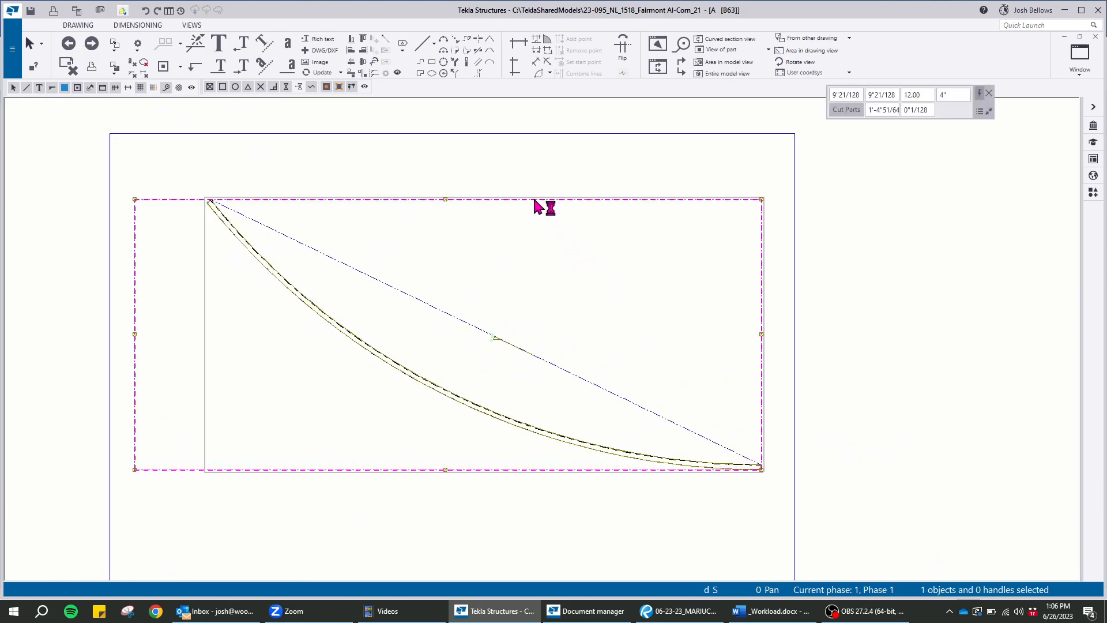
right_click(534, 202)
left_click(600, 315)
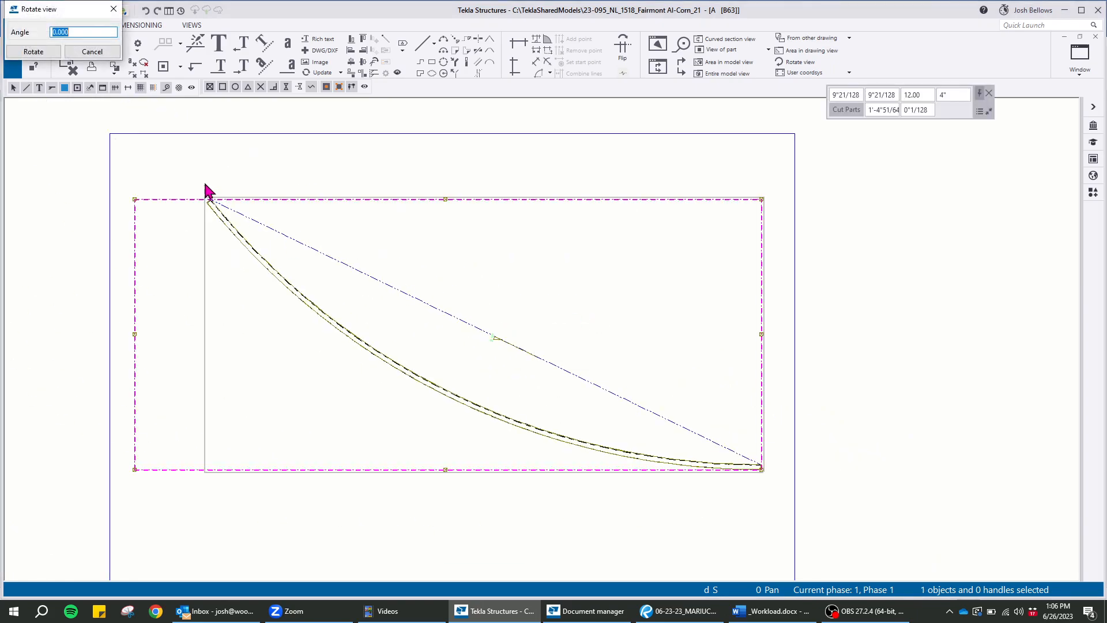
left_click_drag(76, 14, 757, 170)
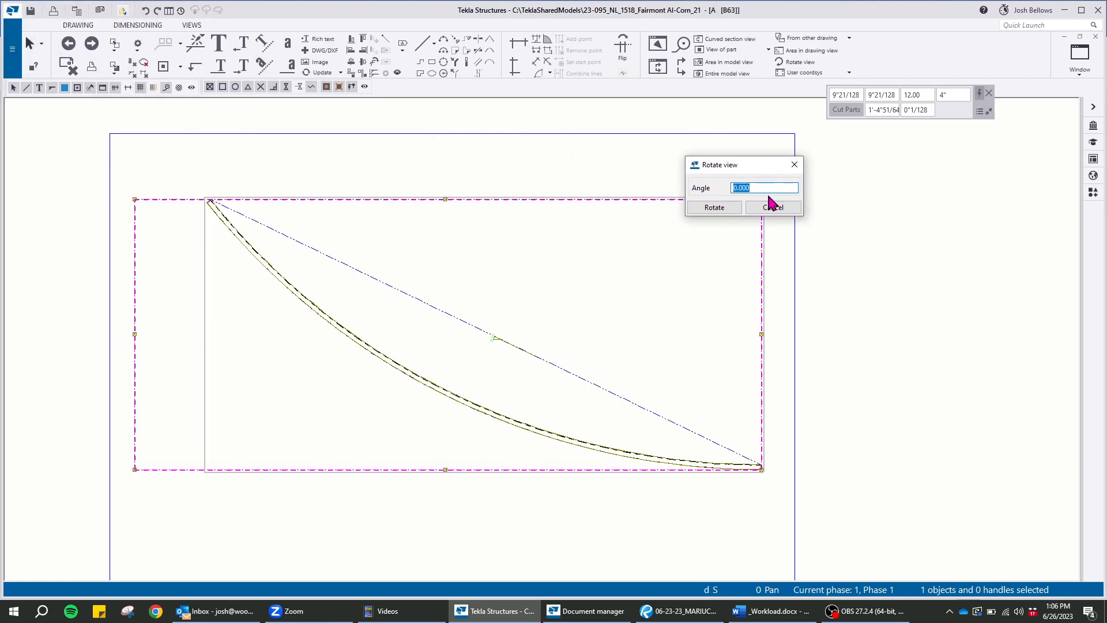
type("25.725")
left_click(715, 207)
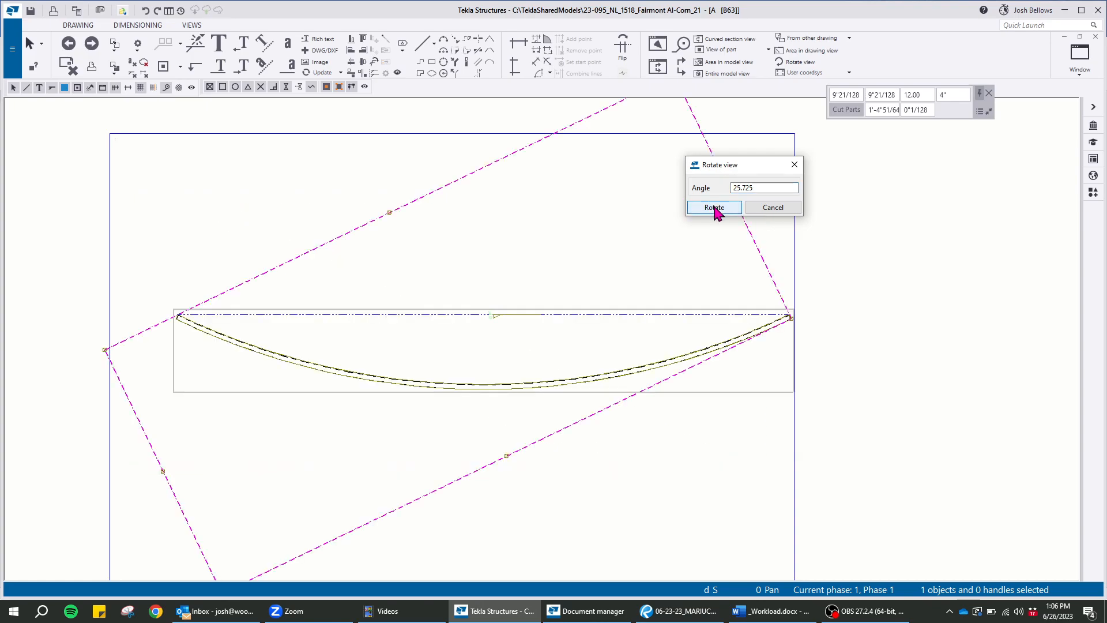
Rotate the top view another 180 degrees so the channel arches upward, and close the rotation settings
double_click(751, 188)
type("180")
left_click(715, 209)
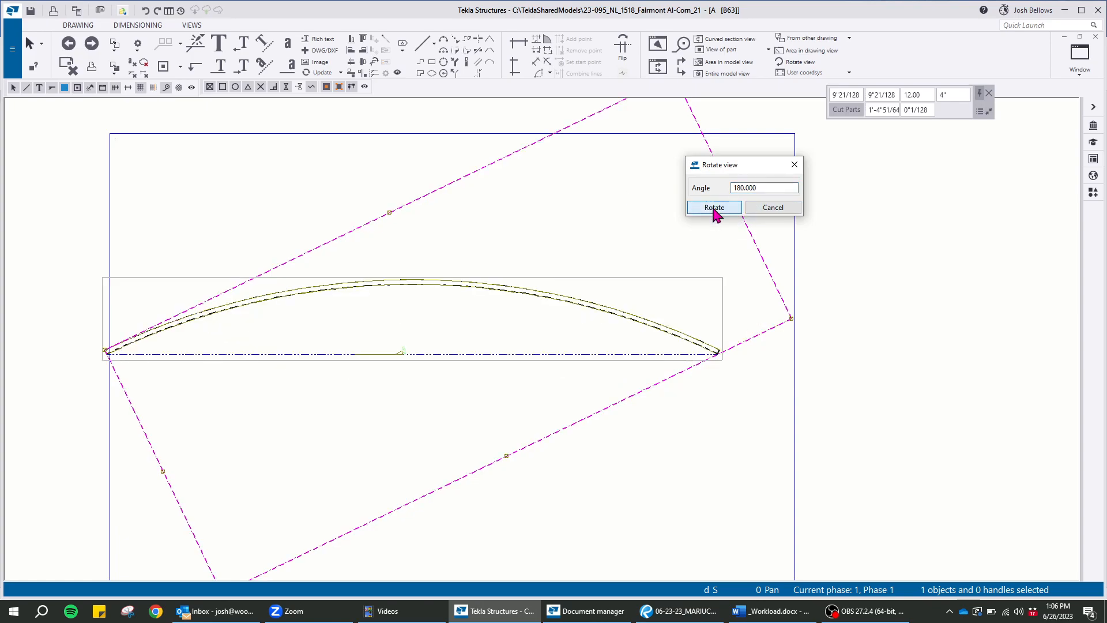
left_click(794, 167)
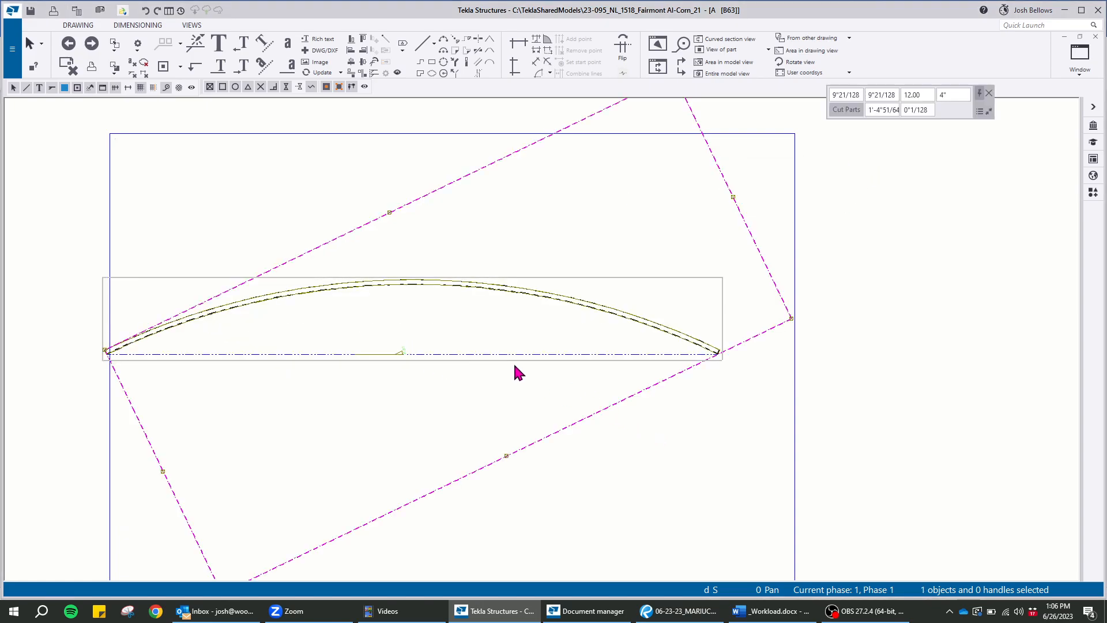
Delete the angle dimension from the chord line in the top view
middle_click_drag(515, 373, 563, 306)
scroll(470, 294, "up", 2)
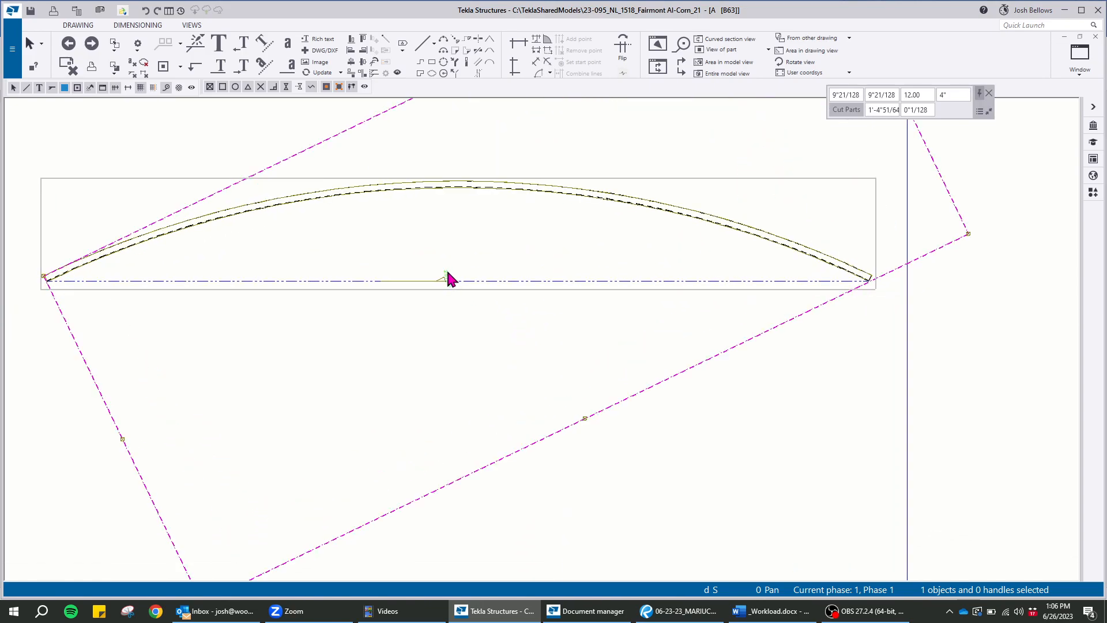
left_click(504, 300)
scroll(322, 225, "up", 2)
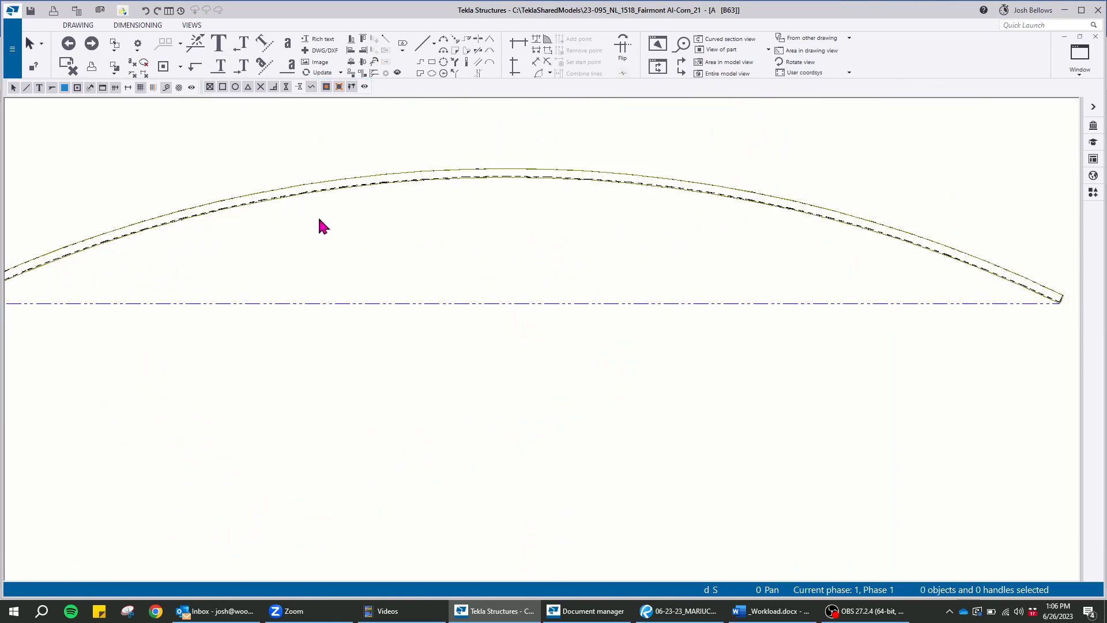
scroll(452, 259, "down", 2)
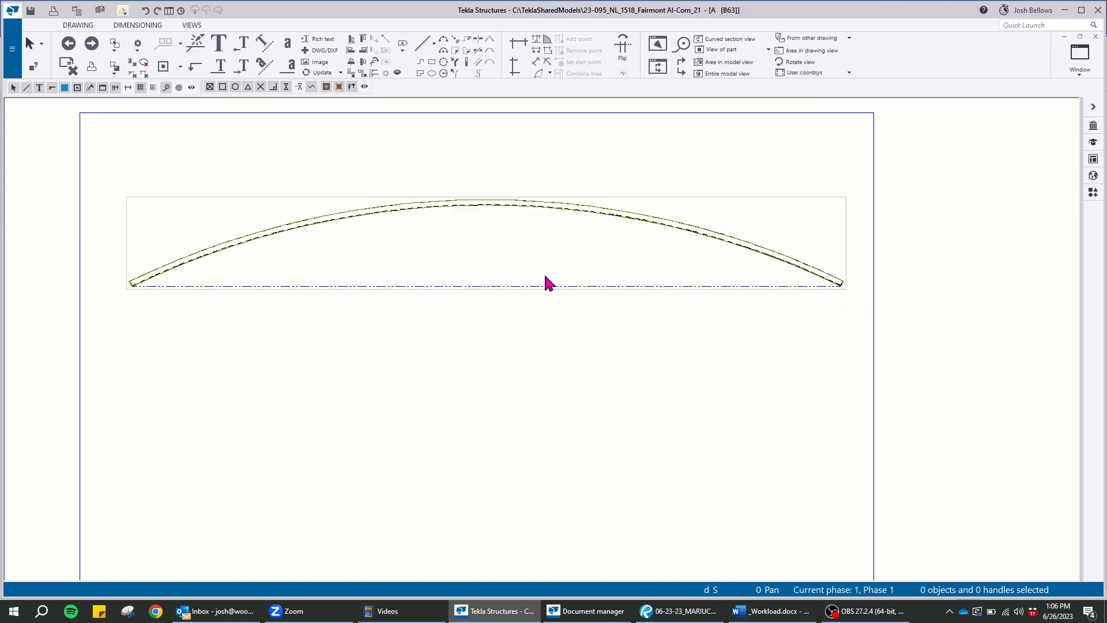
Start a curved section view with its cut plane through the channel inner edge's start corner, midpoint and end corner
mouse_move(521, 265)
middle_mouse_down()
mouse_move(547, 245)
mouse_move(477, 216)
middle_mouse_up()
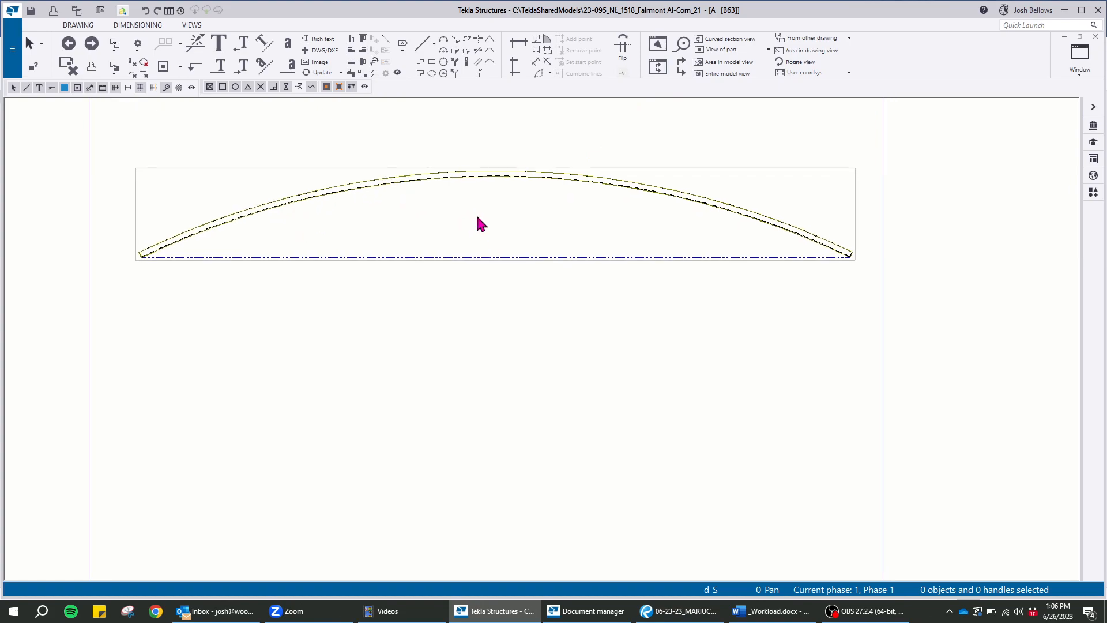
left_click(725, 40)
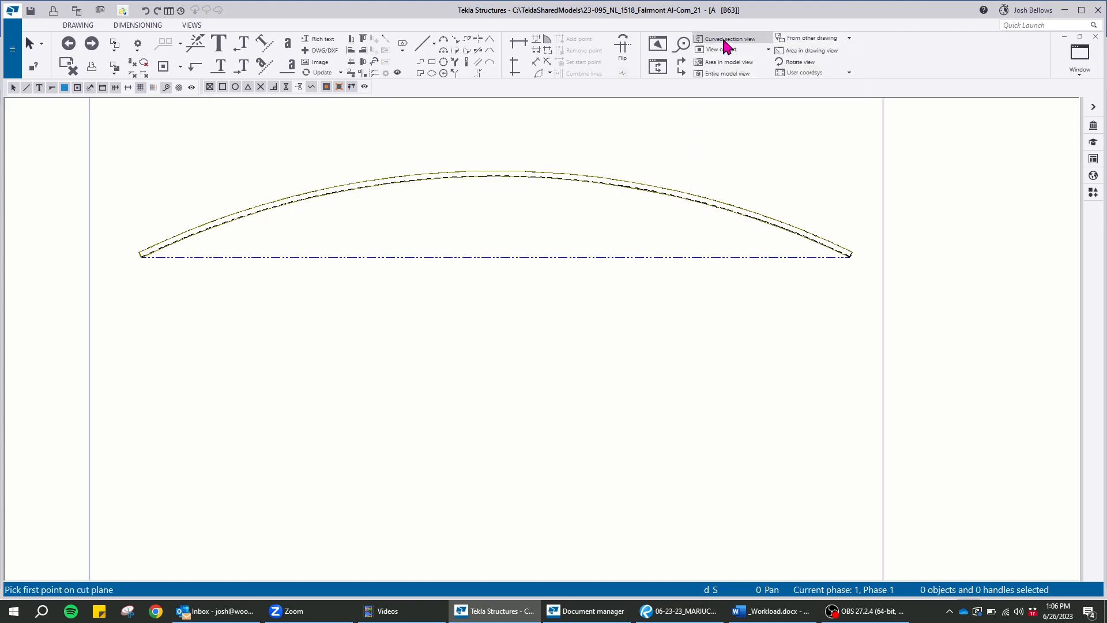
scroll(111, 222, "up", 6)
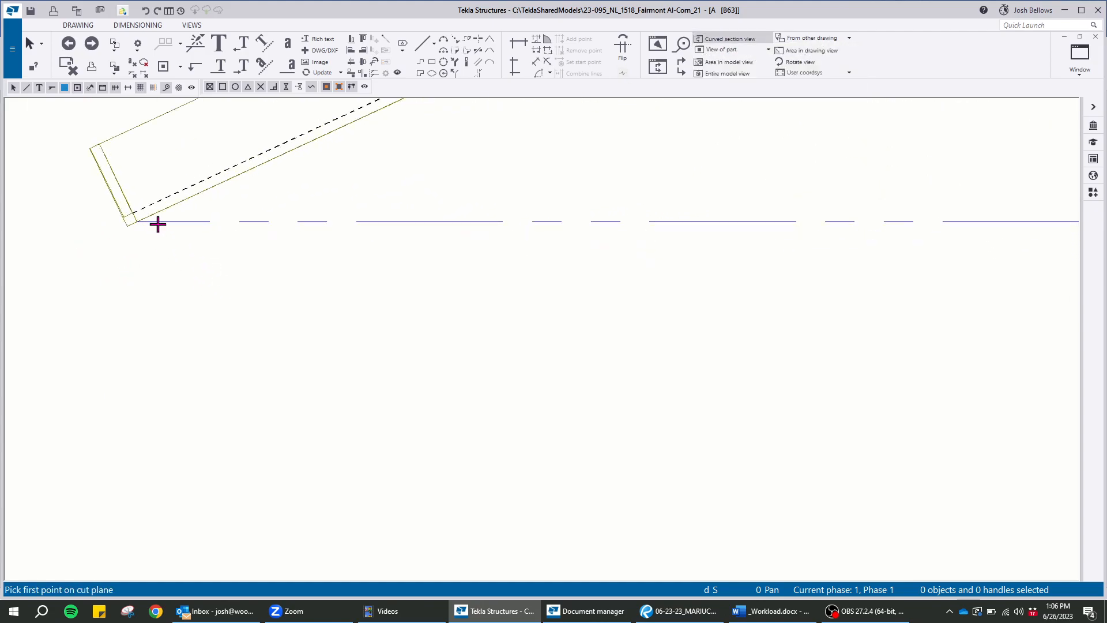
left_click(90, 240)
scroll(207, 252, "down", 7)
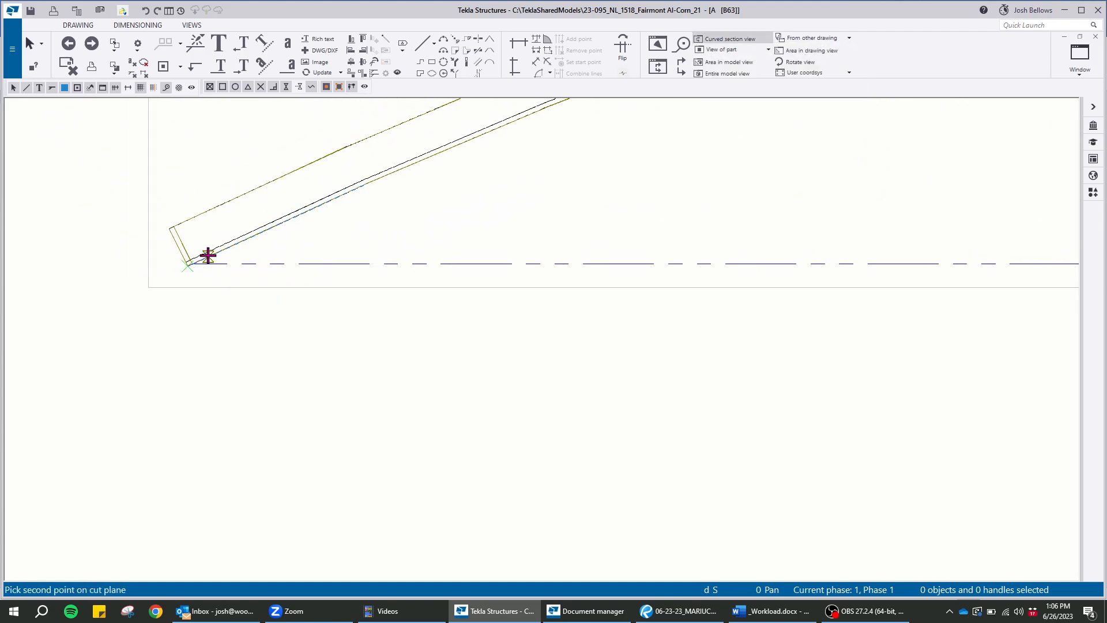
scroll(519, 196, "up", 5)
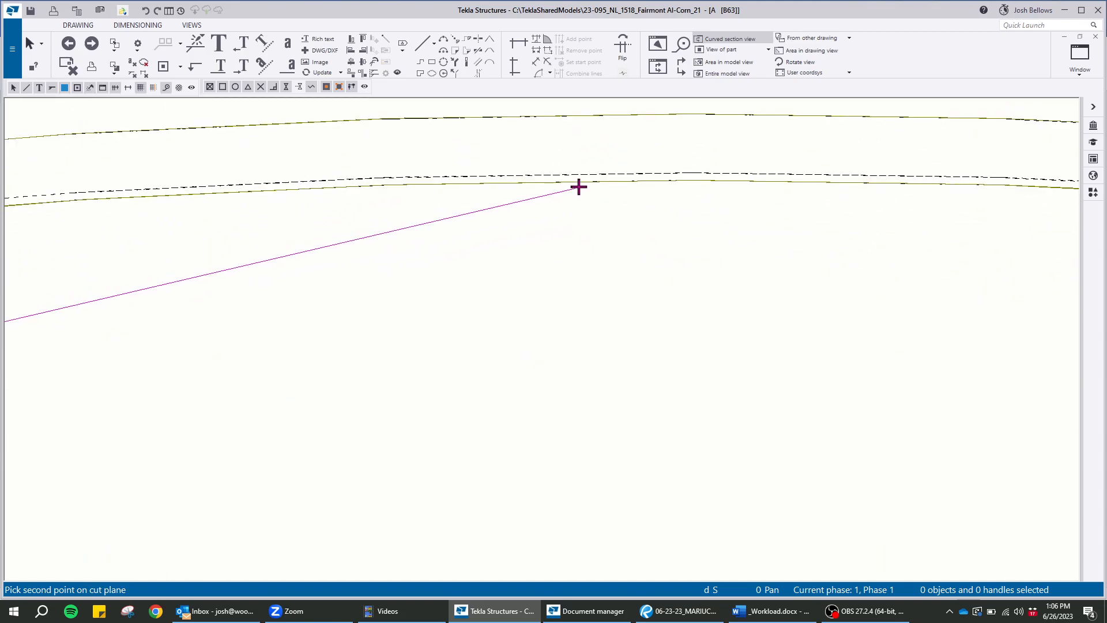
left_click(695, 183)
scroll(588, 161, "down", 6)
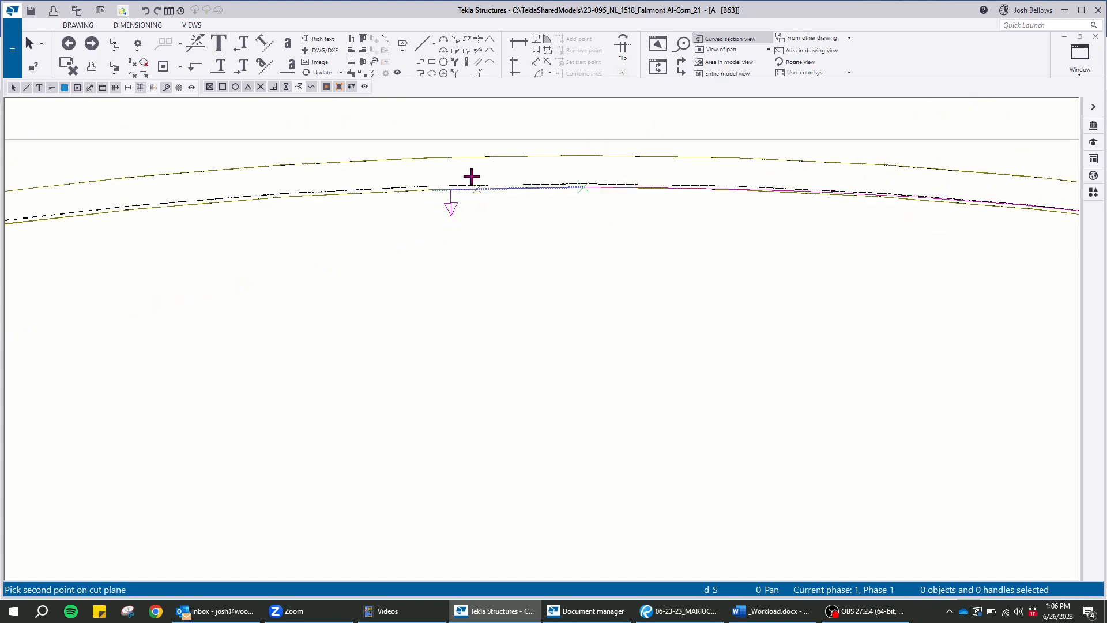
scroll(757, 224, "up", 6)
scroll(718, 223, "up", 5)
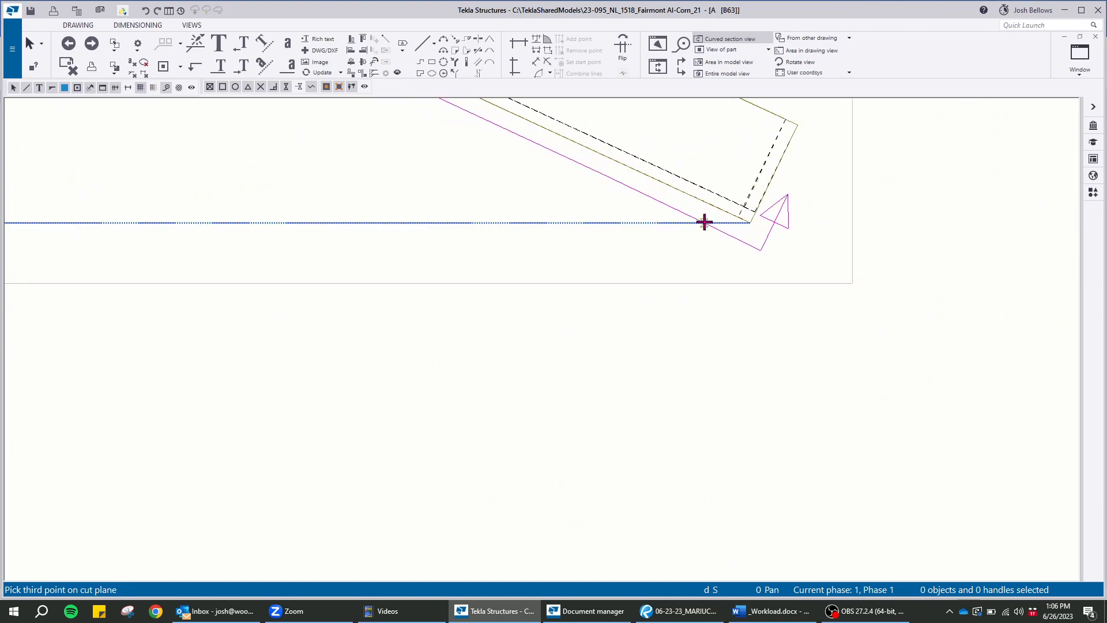
left_click(759, 223)
Enclose the whole channel in the section's cut box, place the curved section view beneath the top view, and end the command
scroll(801, 161, "down", 6)
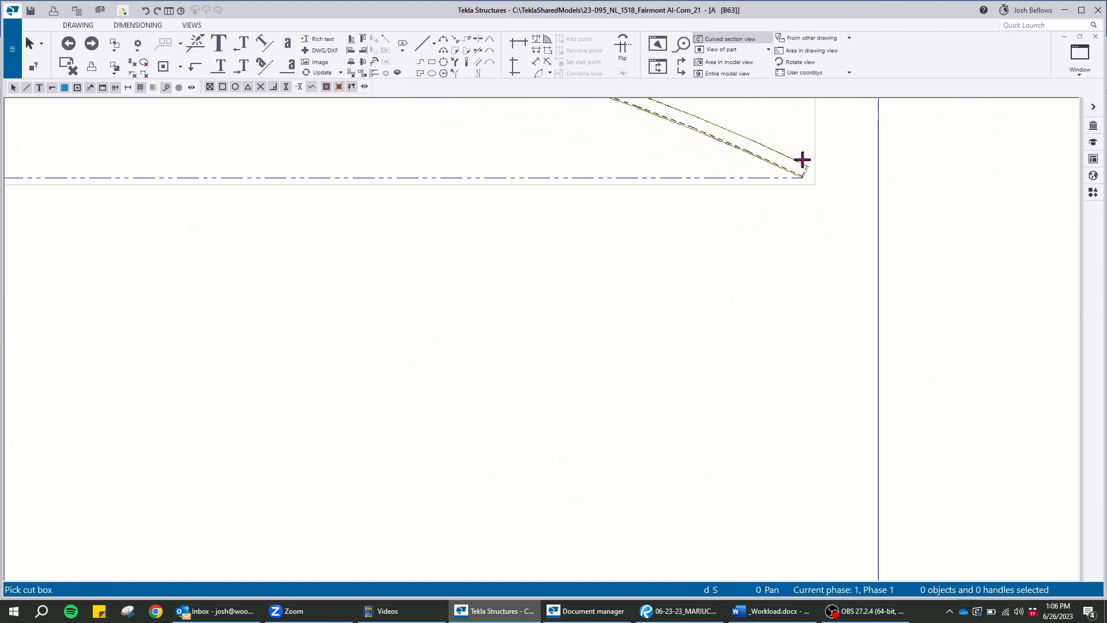
middle_click_drag(919, 288, 944, 308)
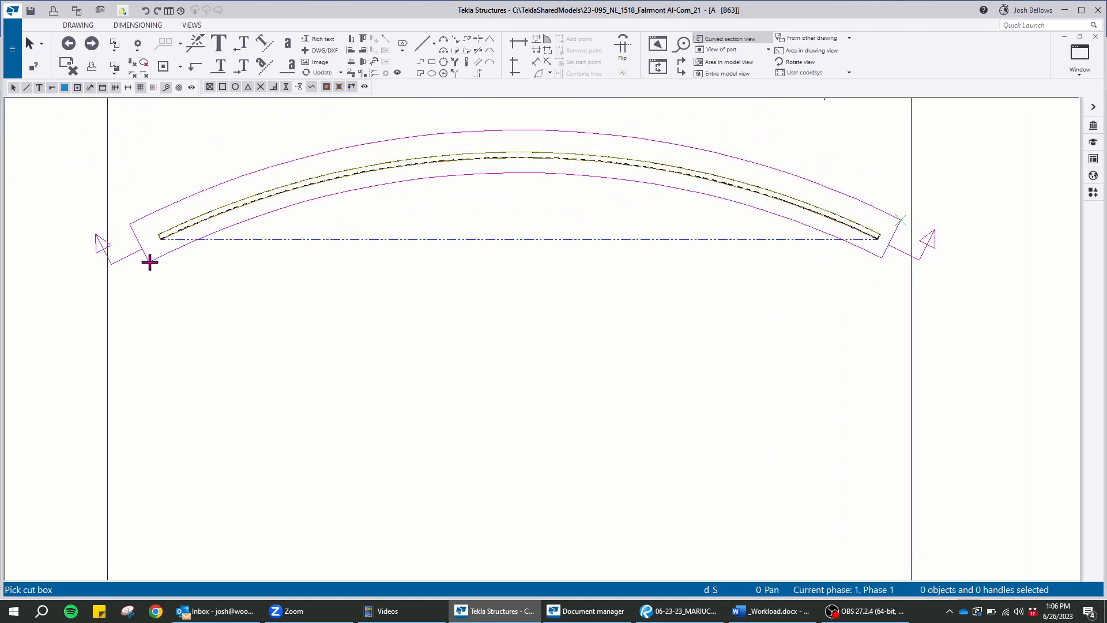
left_click(228, 454)
middle_click_drag(456, 395, 525, 281)
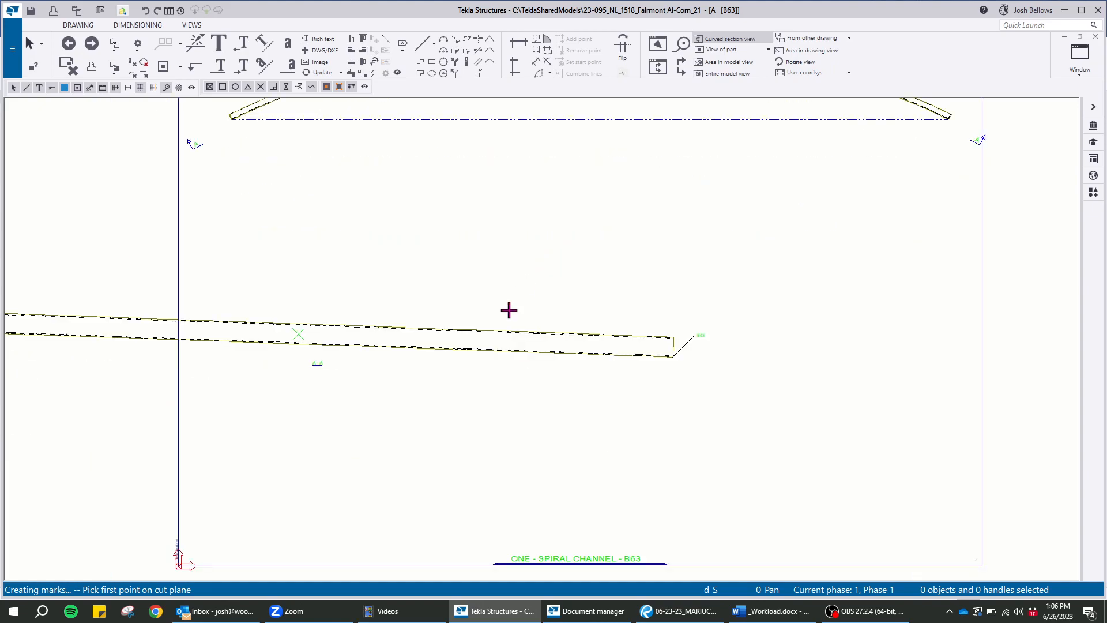
right_click(415, 252)
left_click(434, 261)
Move the curved section view inside the sheet frame so it sits centred beneath the top view
left_click(392, 371)
mouse_move(391, 371)
left_mouse_down()
mouse_move(705, 396)
mouse_move(690, 410)
left_mouse_up()
left_click(515, 281)
middle_click_drag(513, 281, 515, 427)
Start a curved dimension with radial reference lines in the top view, defining its arc with three points on the channel's inner edge
scroll(297, 215, "up", 3)
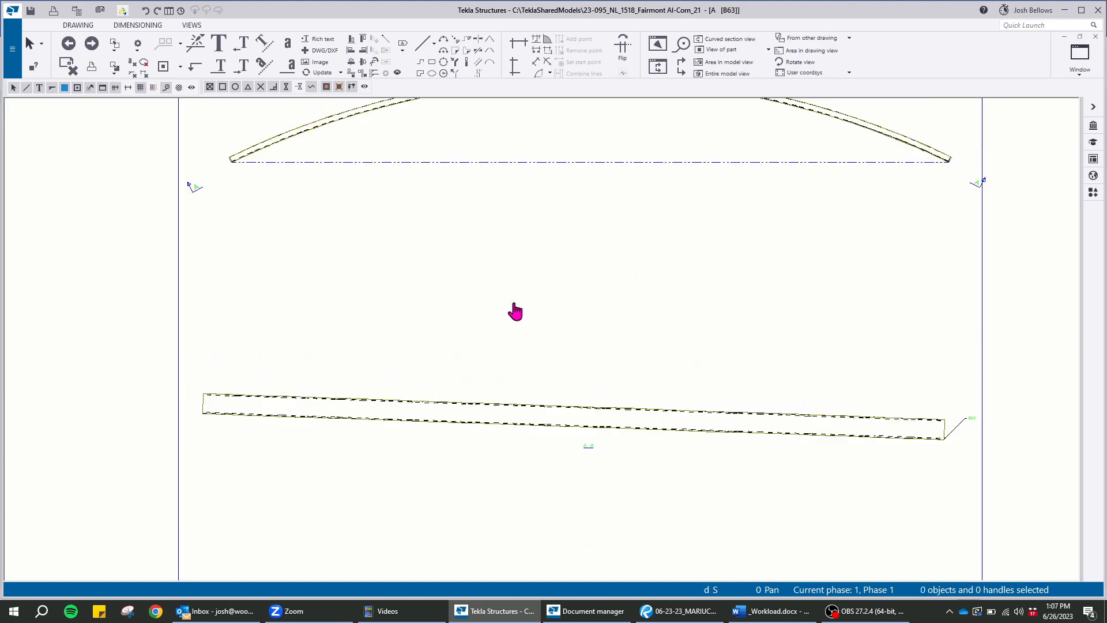
scroll(352, 164, "up", 2)
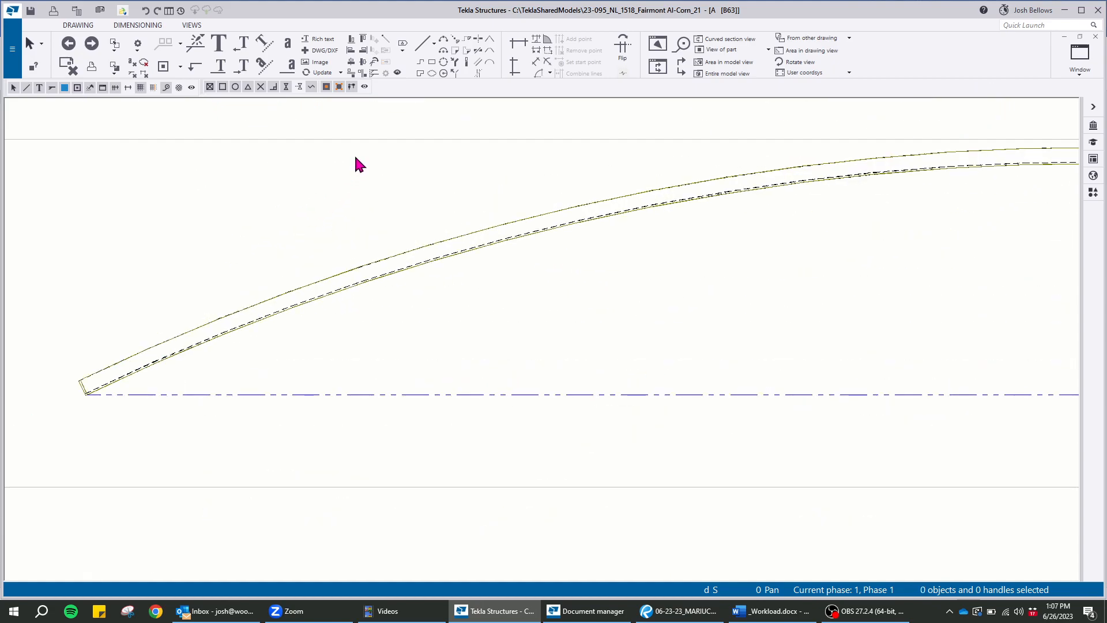
left_click(540, 74)
scroll(340, 297, "up", 3)
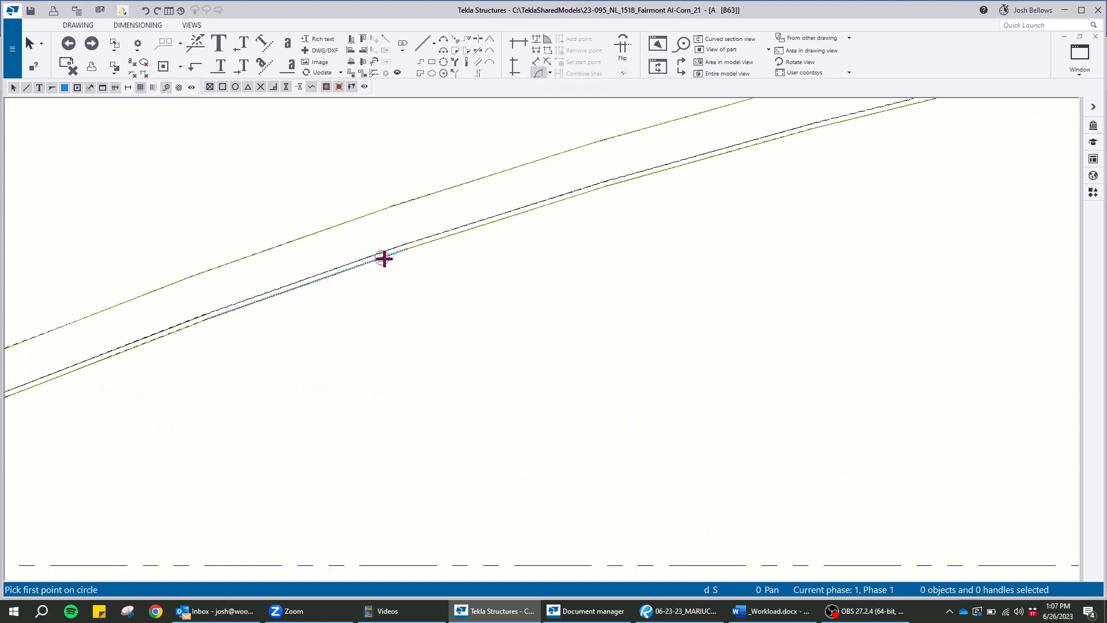
left_click(801, 134)
left_click(814, 127)
scroll(831, 144, "down", 7)
scroll(577, 238, "up", 10)
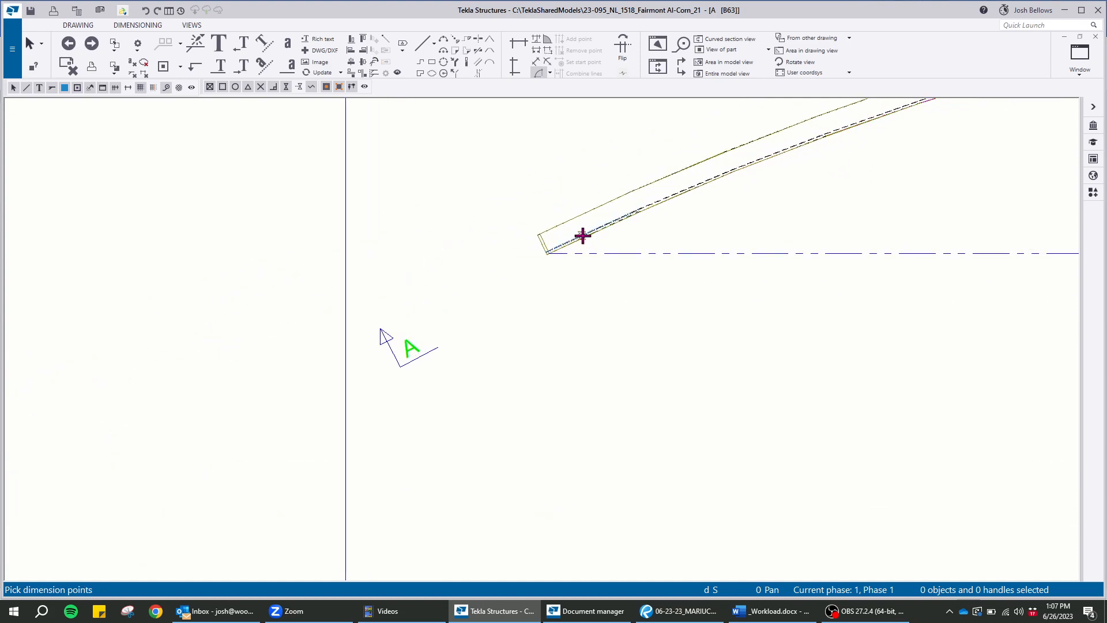
Dimension the arc length between the inner edge's two end corners and place the curved dimension beneath the channel
left_click(509, 281)
scroll(339, 306, "down", 8)
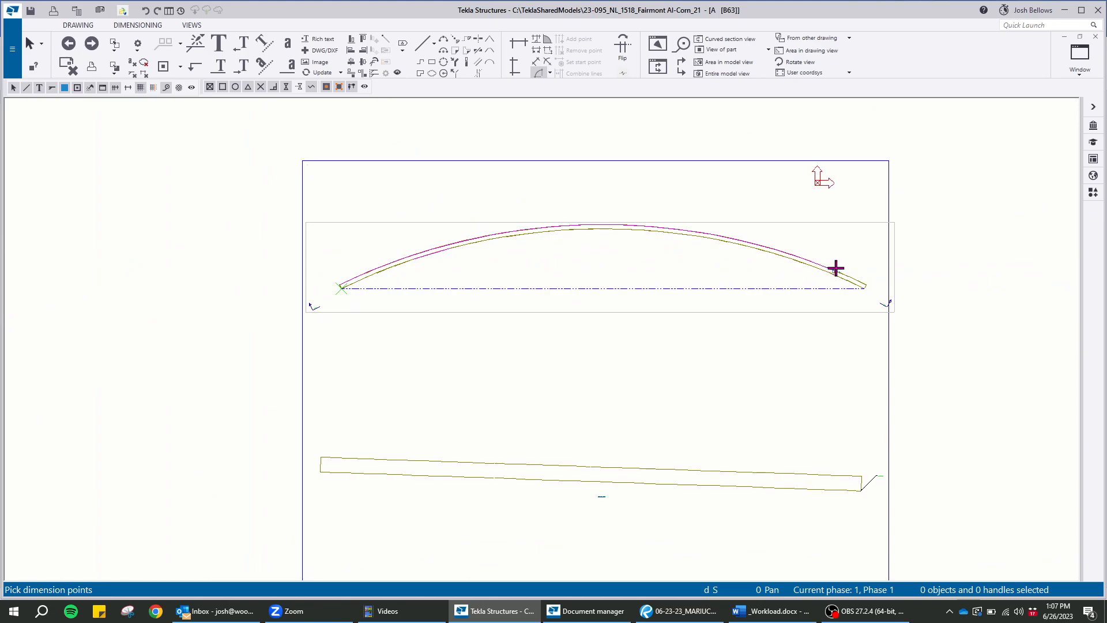
middle_click_drag(834, 268, 618, 195)
scroll(672, 190, "up", 10)
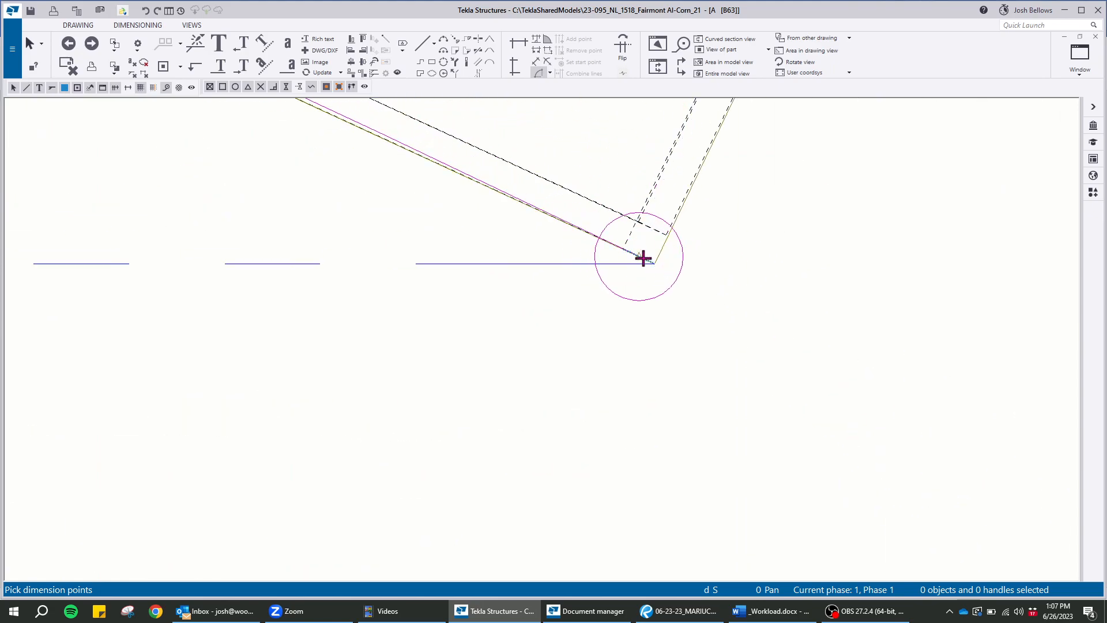
left_click(654, 263)
scroll(761, 231, "down", 8)
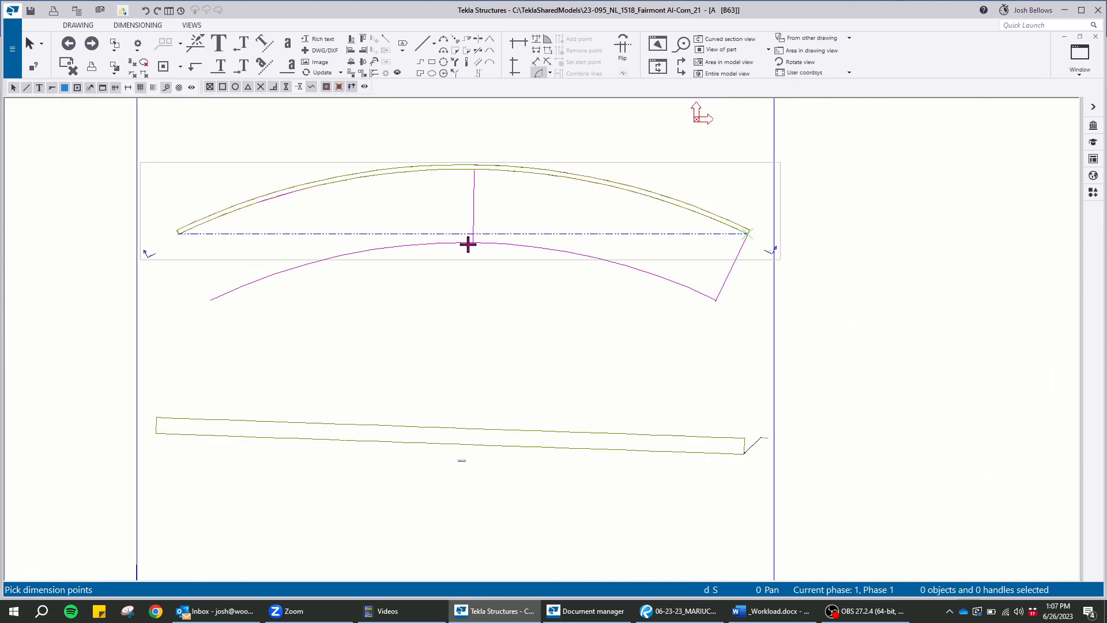
middle_click(476, 224)
scroll(461, 213, "up", 6)
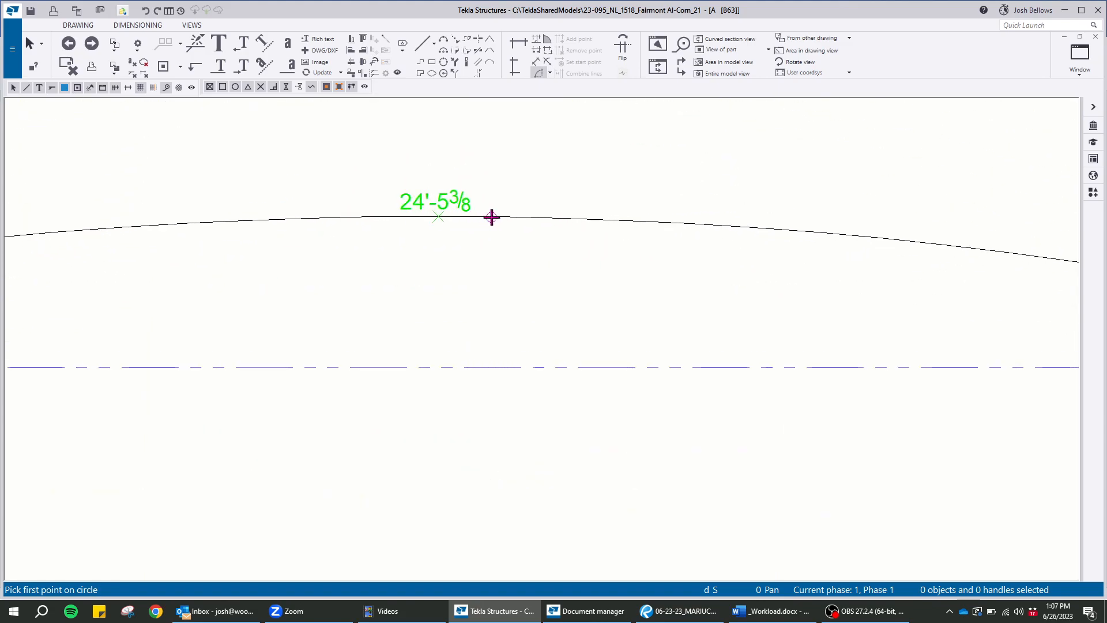
Add a horizontal dimension in the curved section view between the channel's two upper end corners, place it above the channel, and end the command
left_click(527, 47)
scroll(469, 319, "down", 6)
scroll(358, 309, "up", 8)
scroll(335, 340, "up", 4)
left_click(345, 347)
scroll(243, 261, "down", 8)
scroll(248, 269, "down", 3)
scroll(808, 276, "up", 6)
scroll(660, 309, "up", 5)
left_click(667, 350)
scroll(834, 352, "down", 6)
middle_click(752, 214)
middle_click_drag(136, 192, 525, 233)
scroll(488, 247, "up", 6)
right_click(521, 240)
left_click(541, 249)
scroll(495, 209, "down", 8)
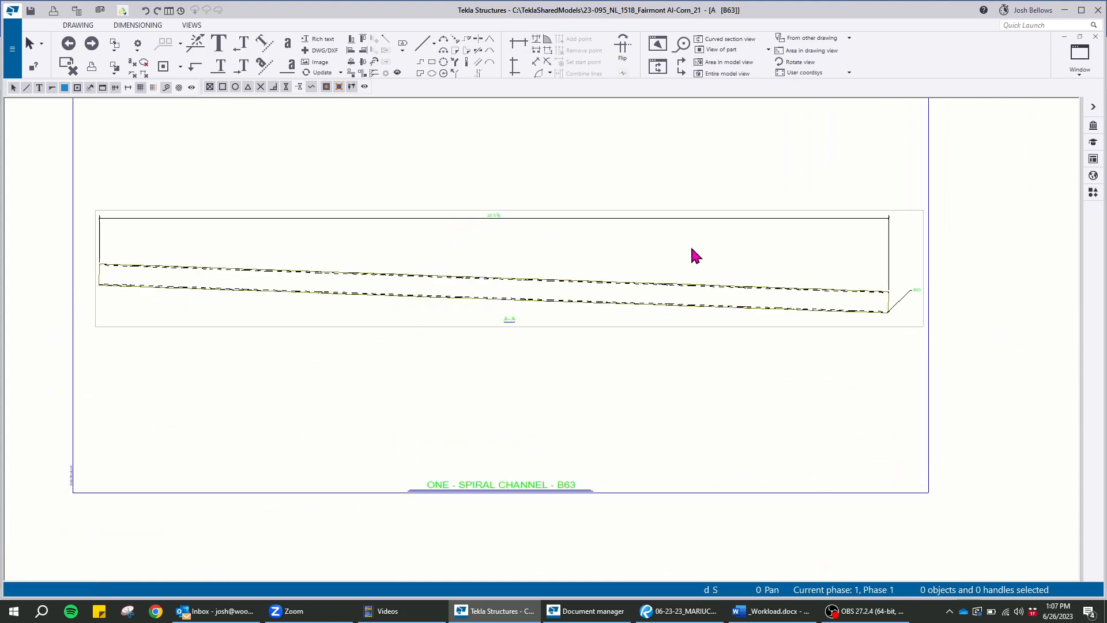
Add a vertical dimension in the section view between the channel's upper start and end corners, placed just beyond the lower end
scroll(865, 291, "up", 3)
scroll(744, 265, "down", 5)
scroll(597, 276, "up", 4)
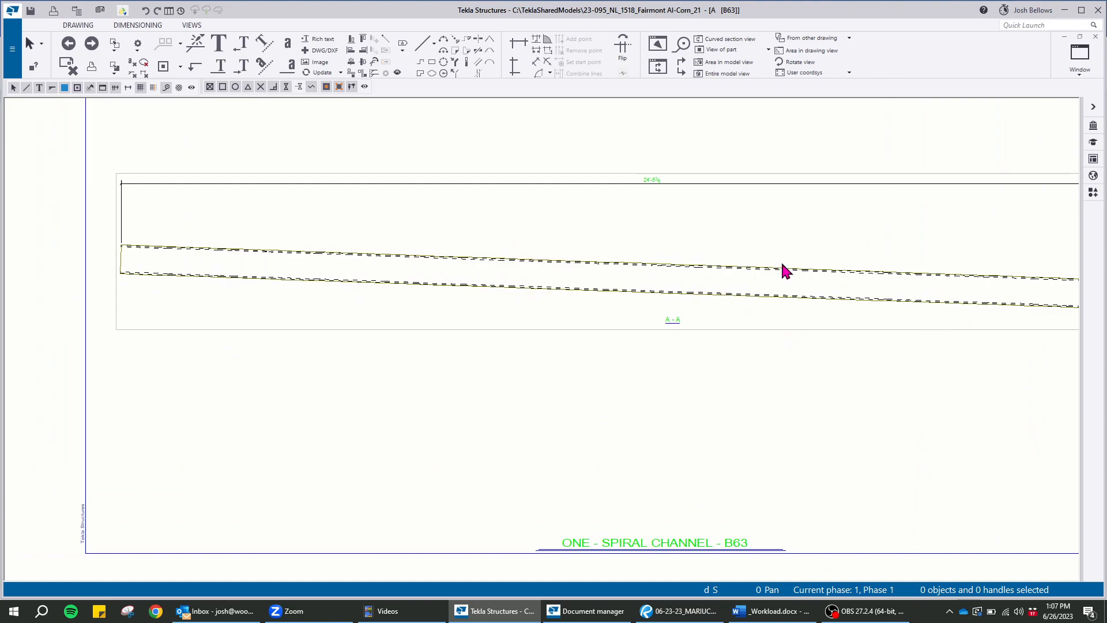
middle_click_drag(838, 397, 802, 393)
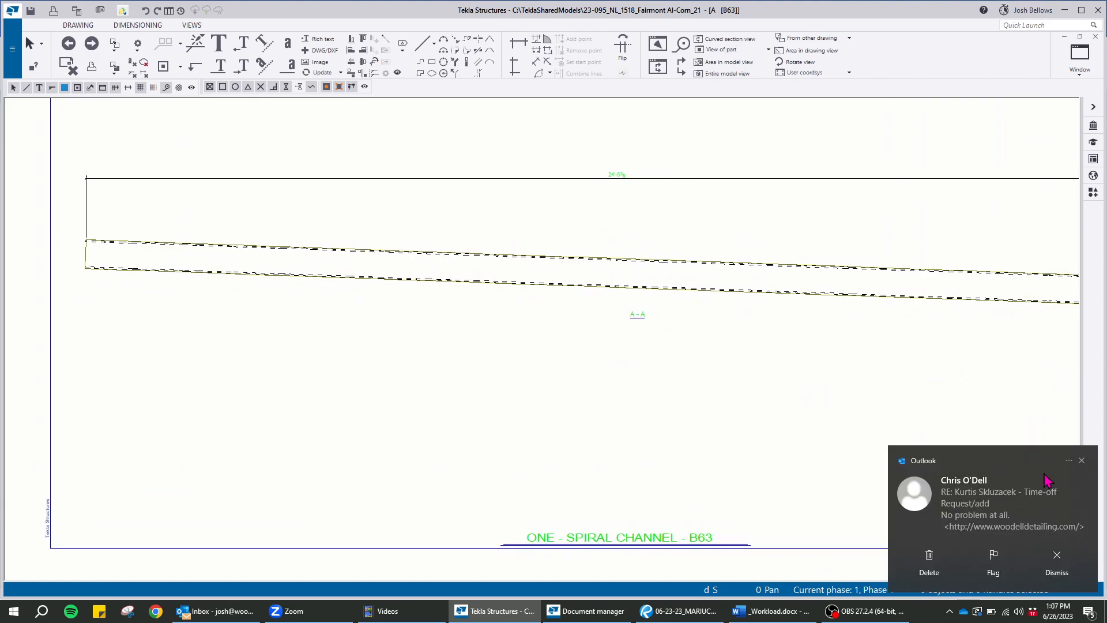
left_click(1082, 461)
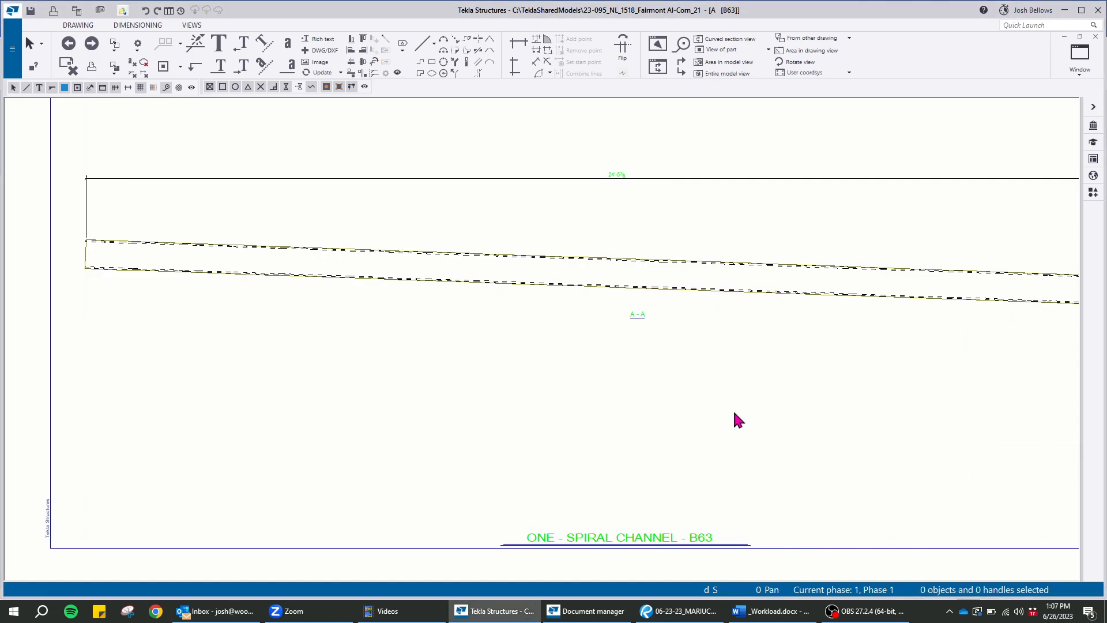
left_click(517, 61)
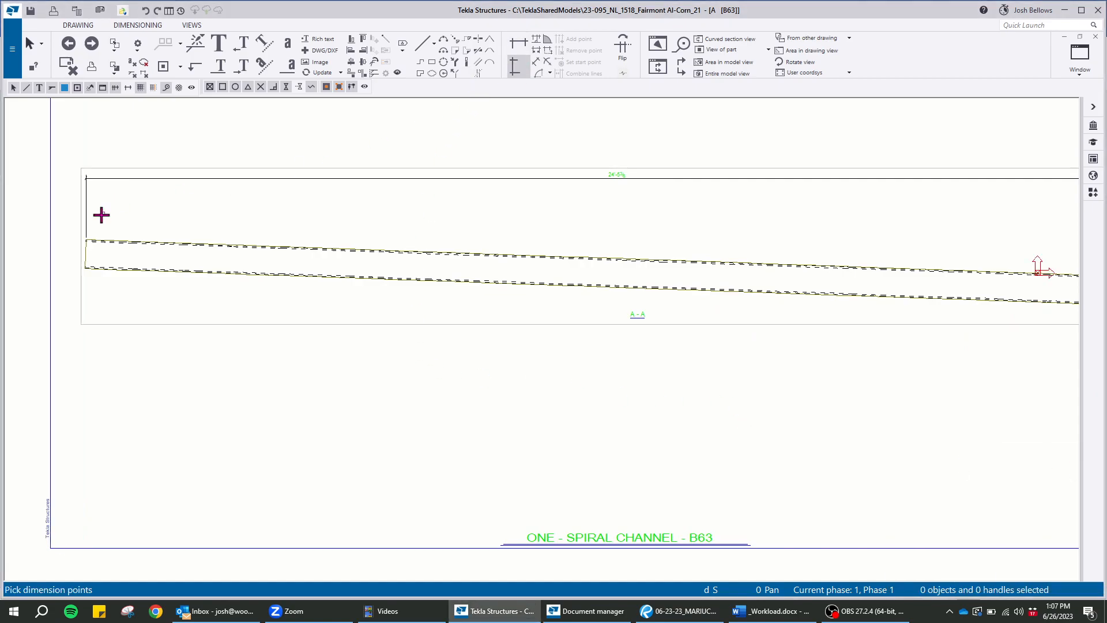
scroll(112, 230, "up", 3)
scroll(160, 247, "down", 6)
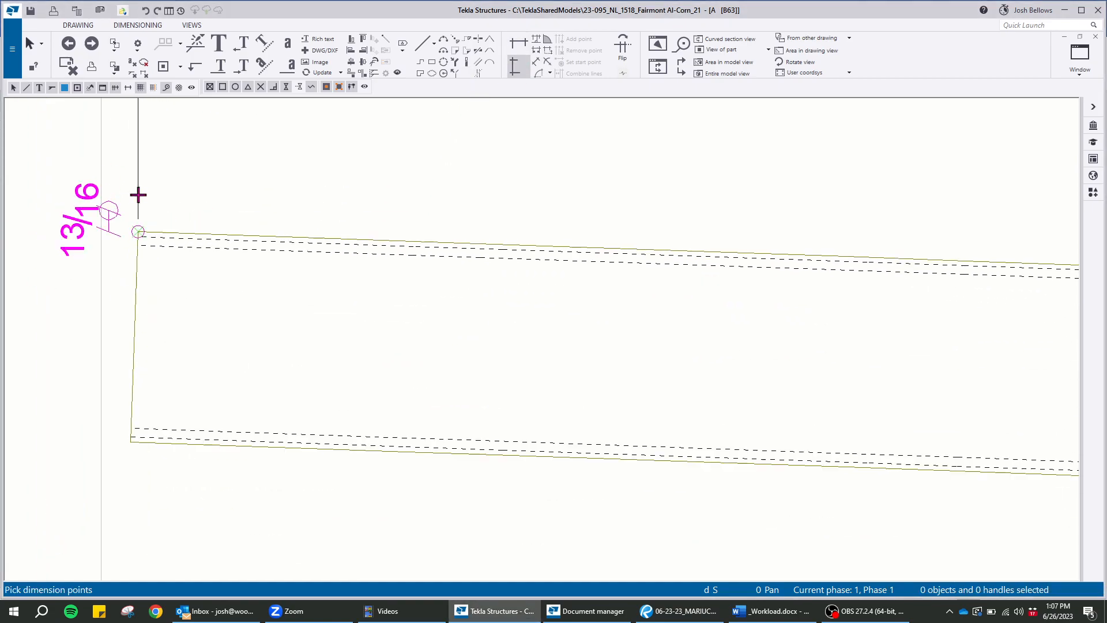
middle_click_drag(716, 230, 436, 185)
scroll(250, 192, "up", 4)
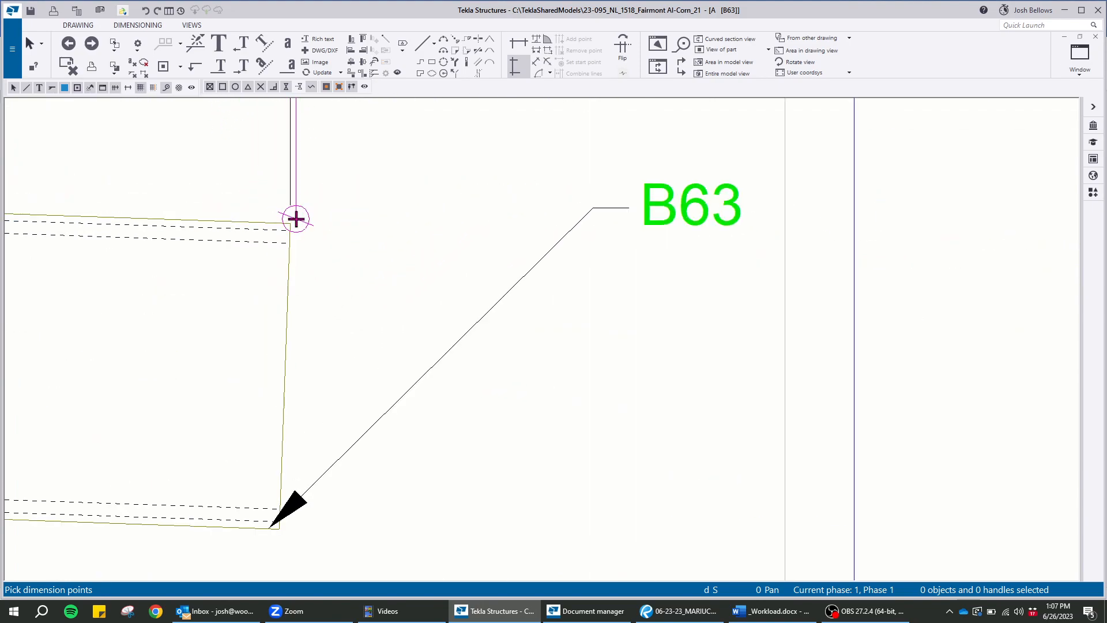
left_click(288, 219)
scroll(427, 276, "down", 4)
left_click(475, 216)
right_click(507, 217)
left_click(539, 224)
Delete the B63 part mark from the curved section view
key("Delete")
scroll(728, 320, "down", 3)
scroll(728, 320, "up", 5)
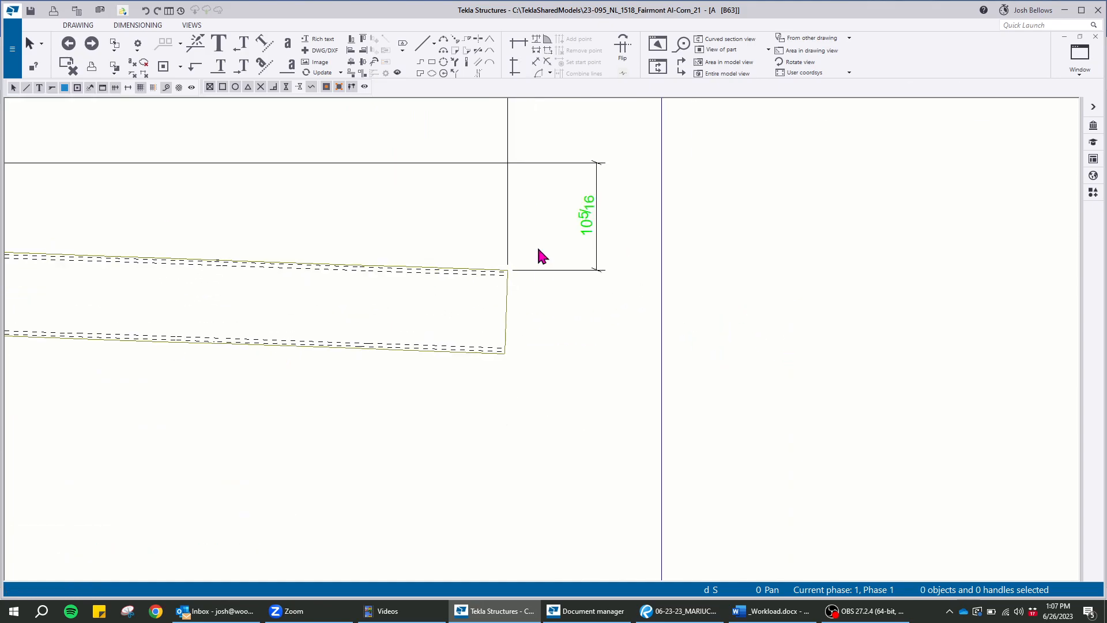
Add an angle dimension at the lower end's upper corner between the horizontal and the sloping top edge, placed beyond the channel end
left_click(464, 243)
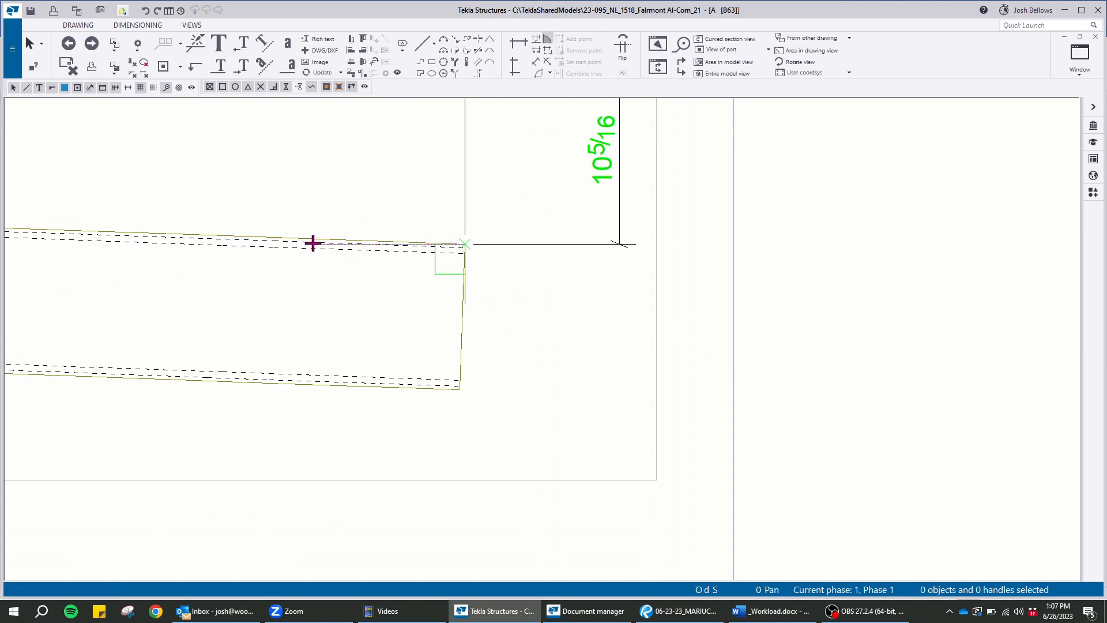
left_click(284, 248)
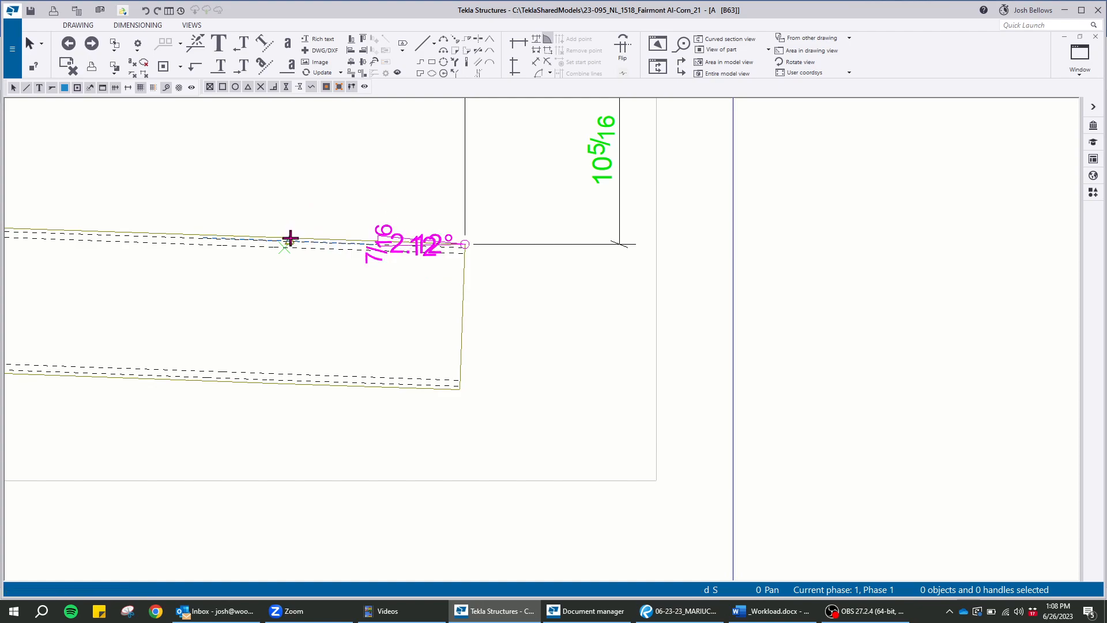
left_click(839, 311)
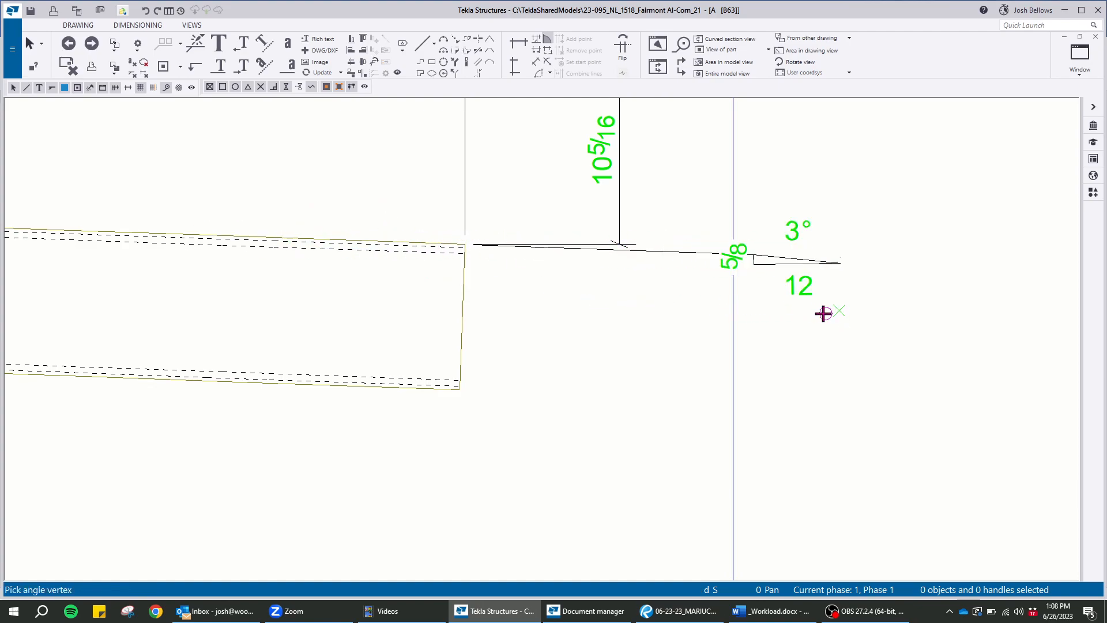
right_click(502, 184)
left_click(517, 185)
scroll(775, 404, "down", 6)
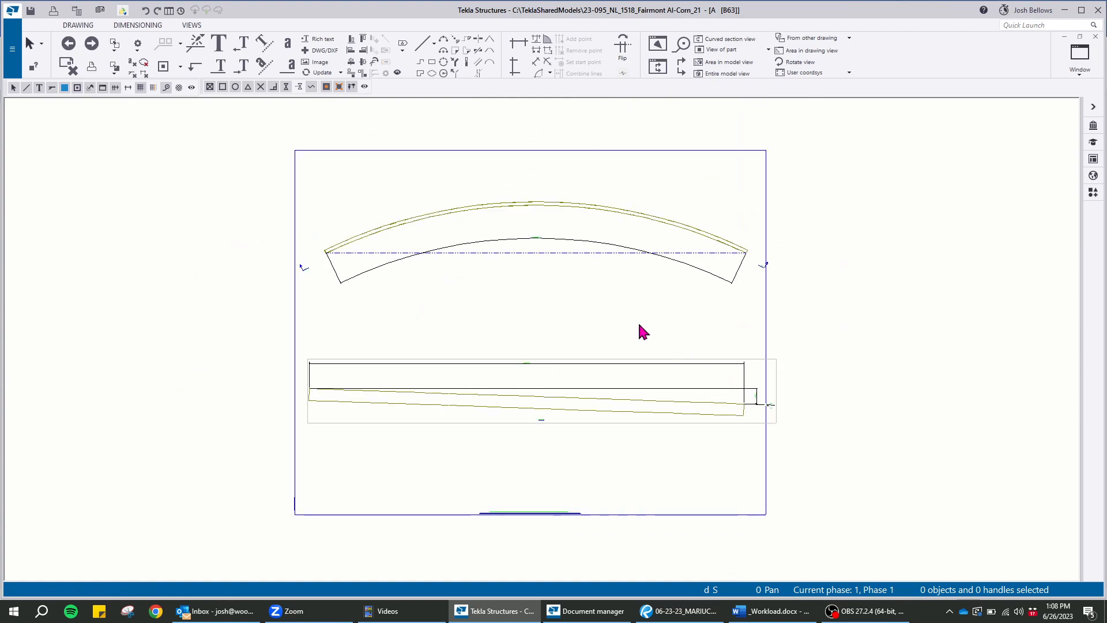
Dimension the top view's chord line horizontally from its start through its midpoint to its end, placing the dimension just below the chord
scroll(447, 292, "up", 2)
left_click(527, 55)
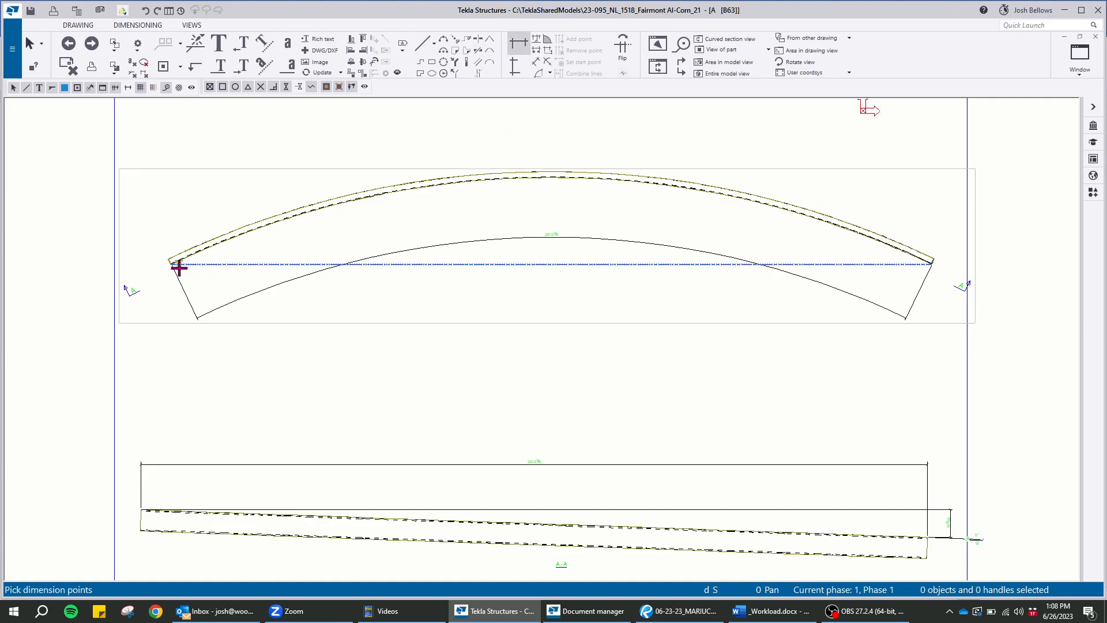
scroll(174, 263, "up", 5)
left_click(161, 231)
scroll(223, 237, "down", 5)
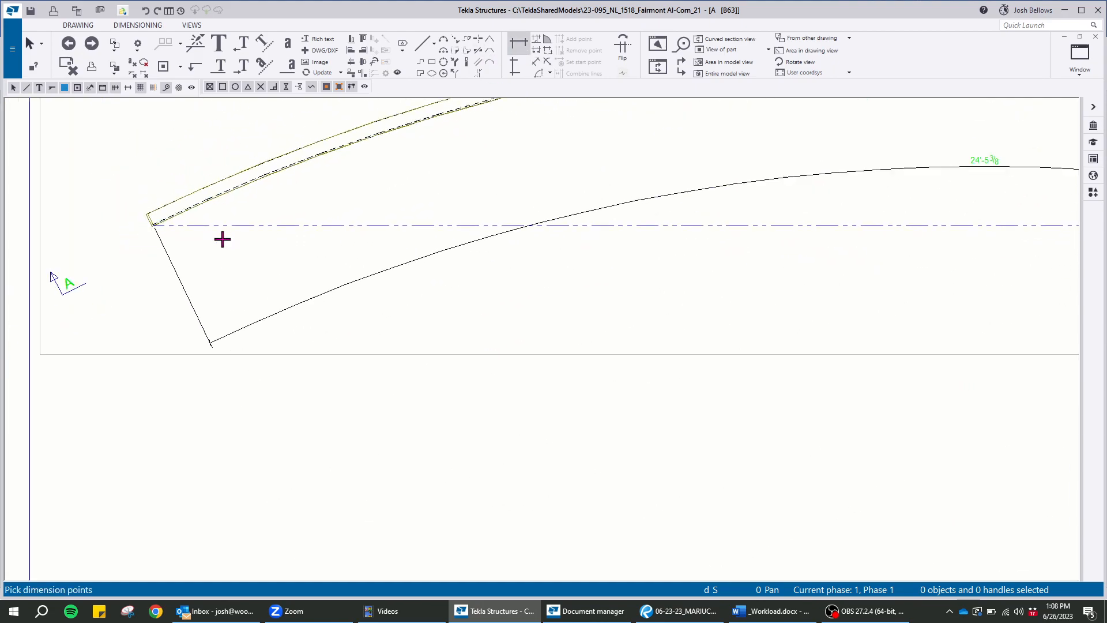
scroll(613, 230, "up", 4)
right_click(408, 232)
left_click(436, 309)
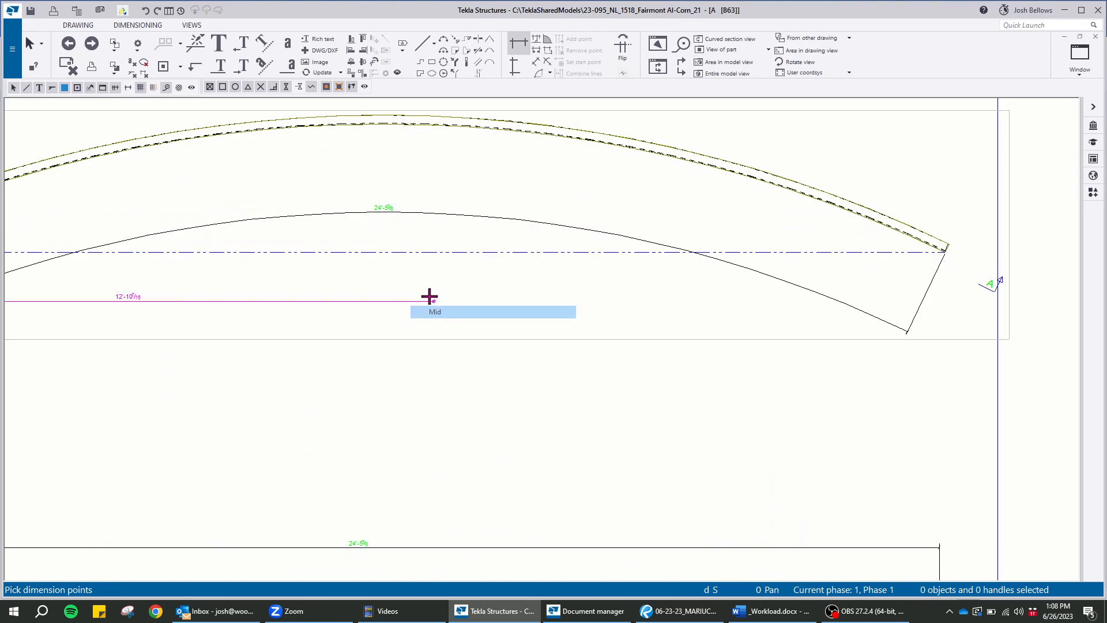
scroll(946, 248, "up", 5)
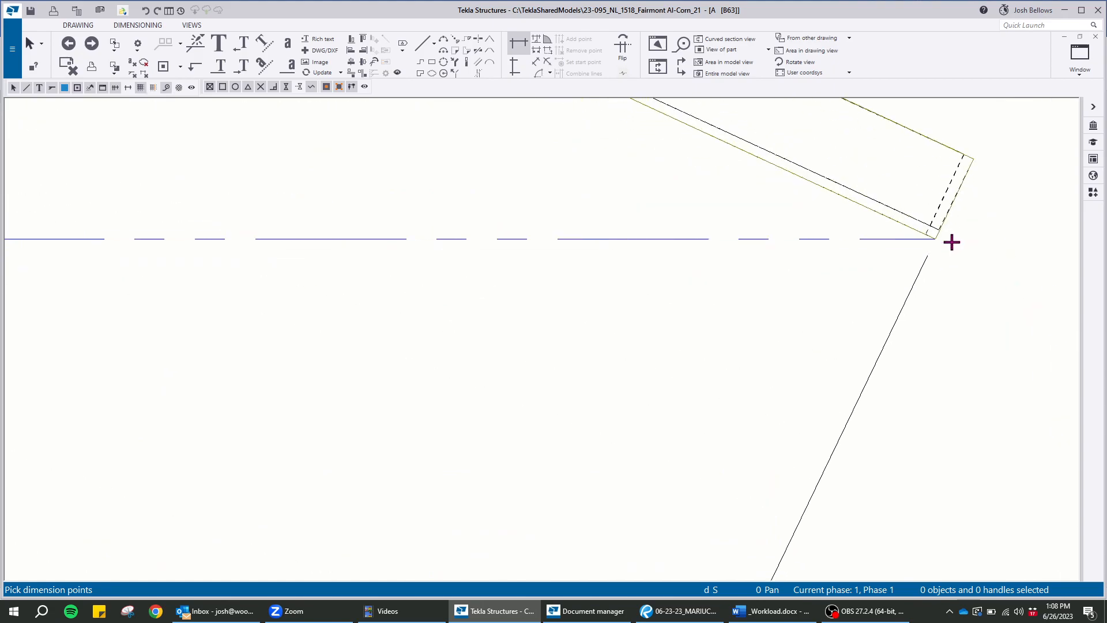
left_click(933, 237)
scroll(927, 248, "down", 5)
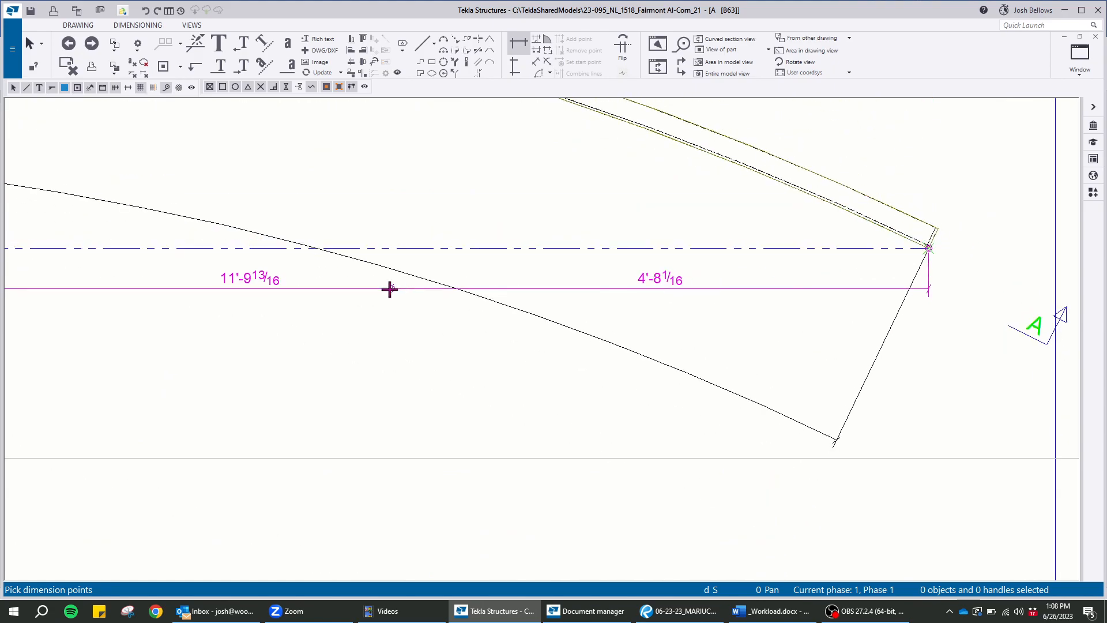
middle_click(402, 313)
scroll(462, 326, "down", 5)
scroll(462, 329, "up", 4)
right_click(432, 202)
left_click(455, 207)
Draw a vertical centre line about 3'-2" long from the chord's midpoint up past the channel in the top view
left_click(421, 41)
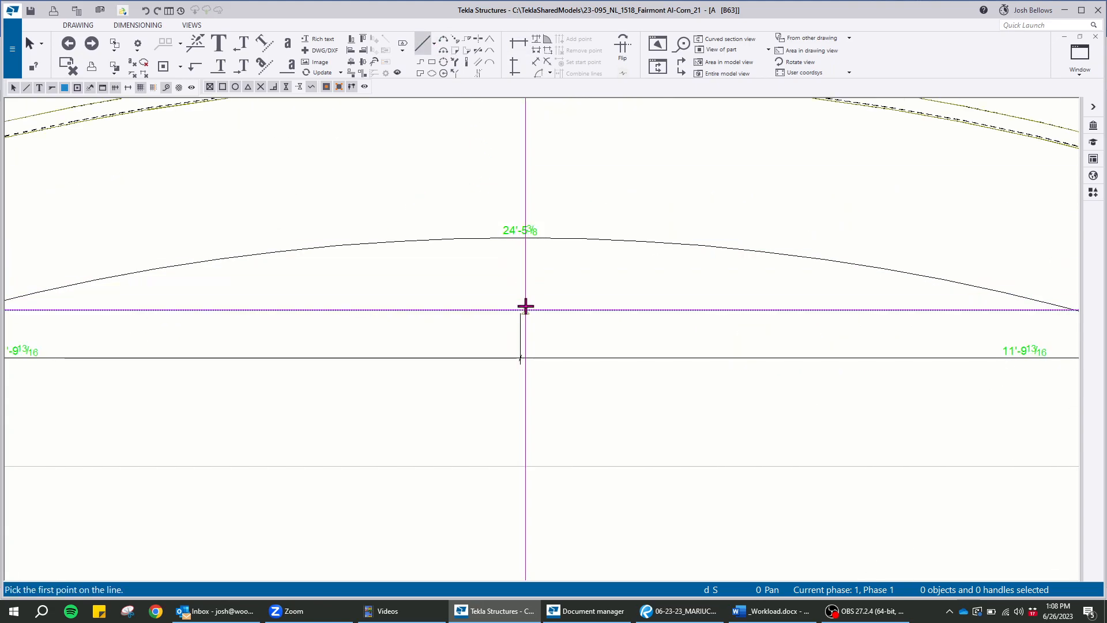
left_click(520, 309)
middle_click_drag(528, 168, 575, 334)
scroll(598, 209, "up", 1)
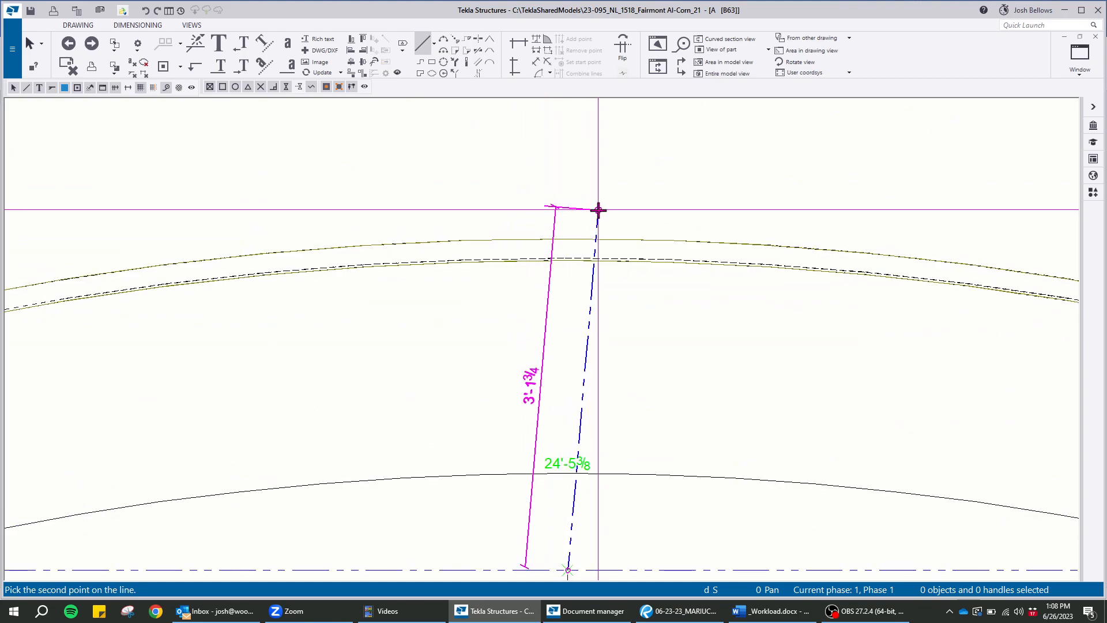
left_click(568, 204)
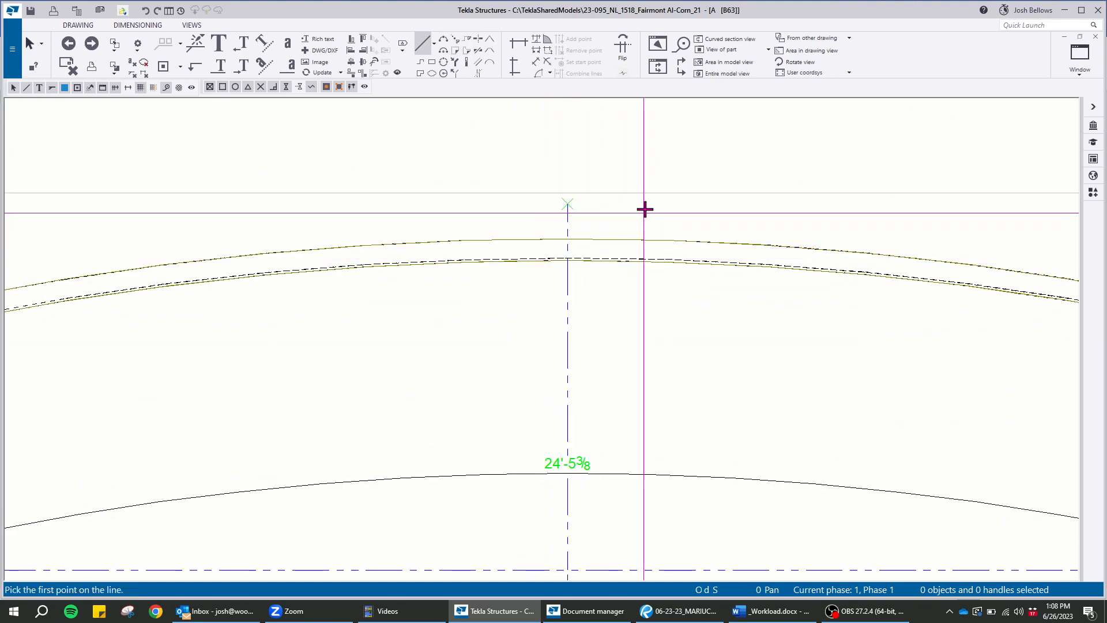
Add a vertical dimension between the channel's inner edge at the centre line and the chord line, placed beside the centre line
left_click(514, 66)
scroll(571, 233, "up", 5)
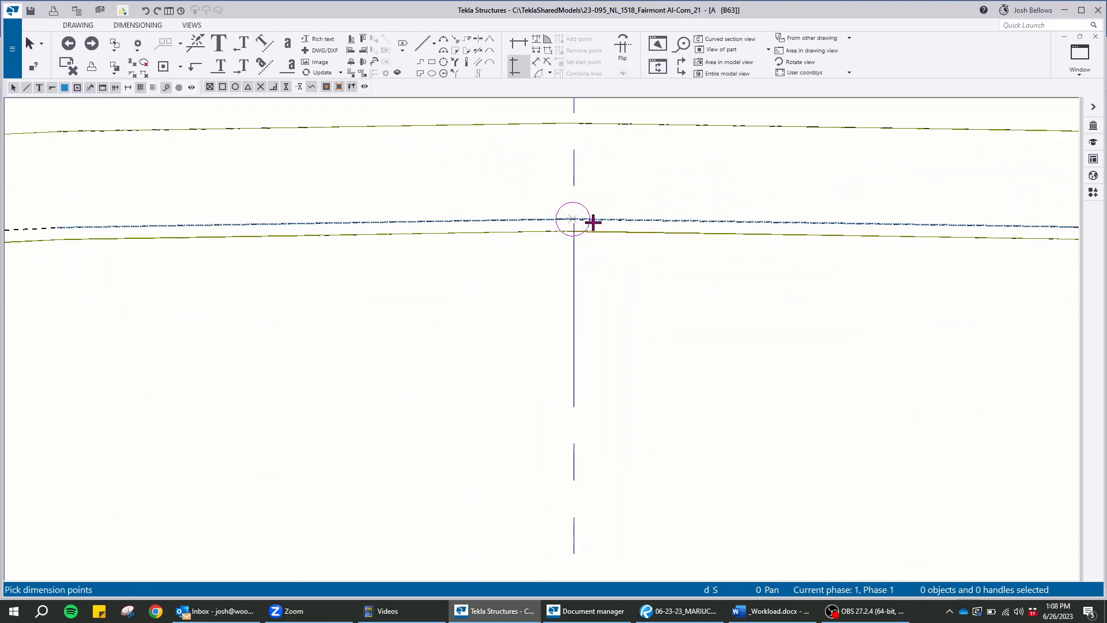
left_click(568, 238)
scroll(563, 168, "down", 5)
scroll(526, 291, "up", 6)
scroll(519, 291, "down", 3)
left_click(467, 343)
middle_click(465, 321)
right_click(523, 188)
left_click(549, 196)
Add a radius dimension from three points on the channel's inner edge, place it below the edge, and end the command
mouse_move(683, 210)
middle_mouse_down()
mouse_move(748, 267)
mouse_move(889, 278)
middle_mouse_up()
scroll(890, 278, "up", 2)
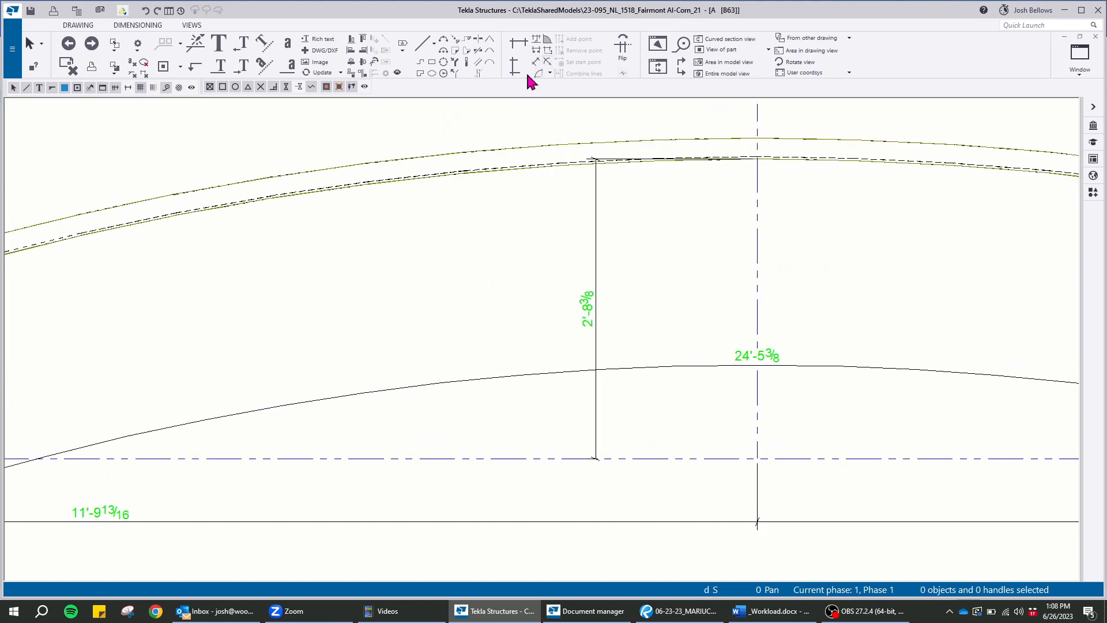
left_click(542, 72)
scroll(136, 232, "up", 4)
left_click(244, 188)
left_click(500, 142)
middle_click_drag(635, 230, 392, 330)
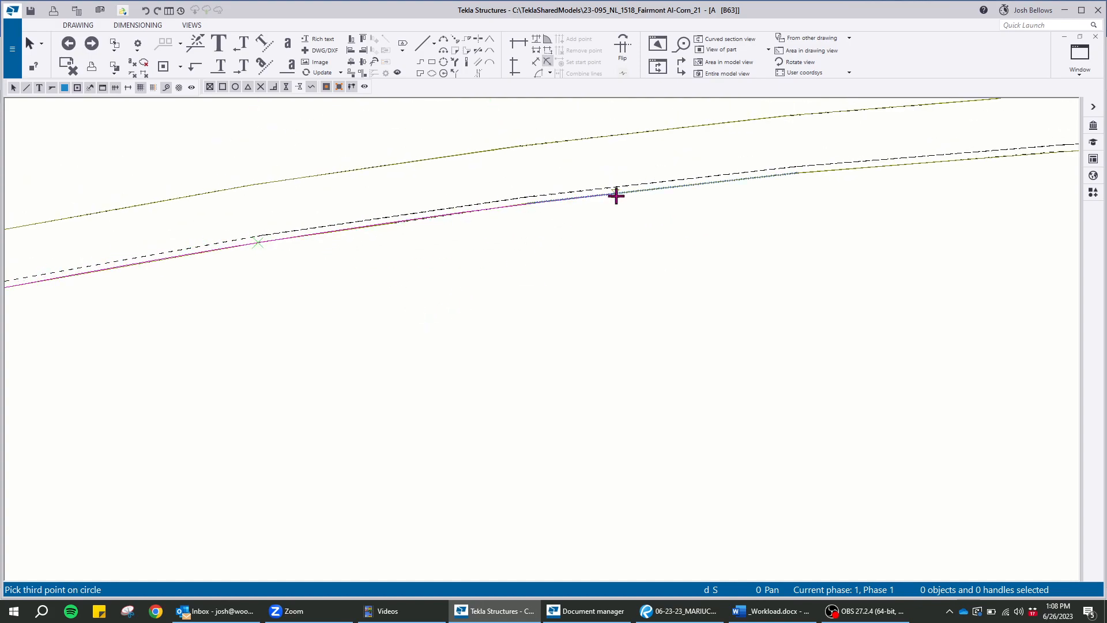
left_click(789, 173)
left_click(598, 259)
right_click(499, 245)
left_click(626, 255)
Examine the dimensioned top view and curved section view across the whole drawing sheet
scroll(449, 178, "down", 4)
scroll(385, 213, "up", 3)
middle_click_drag(467, 367, 451, 269)
middle_click_drag(507, 347, 510, 418)
mouse_move(584, 345)
middle_mouse_down()
mouse_move(564, 259)
mouse_move(565, 314)
mouse_move(576, 310)
middle_mouse_up()
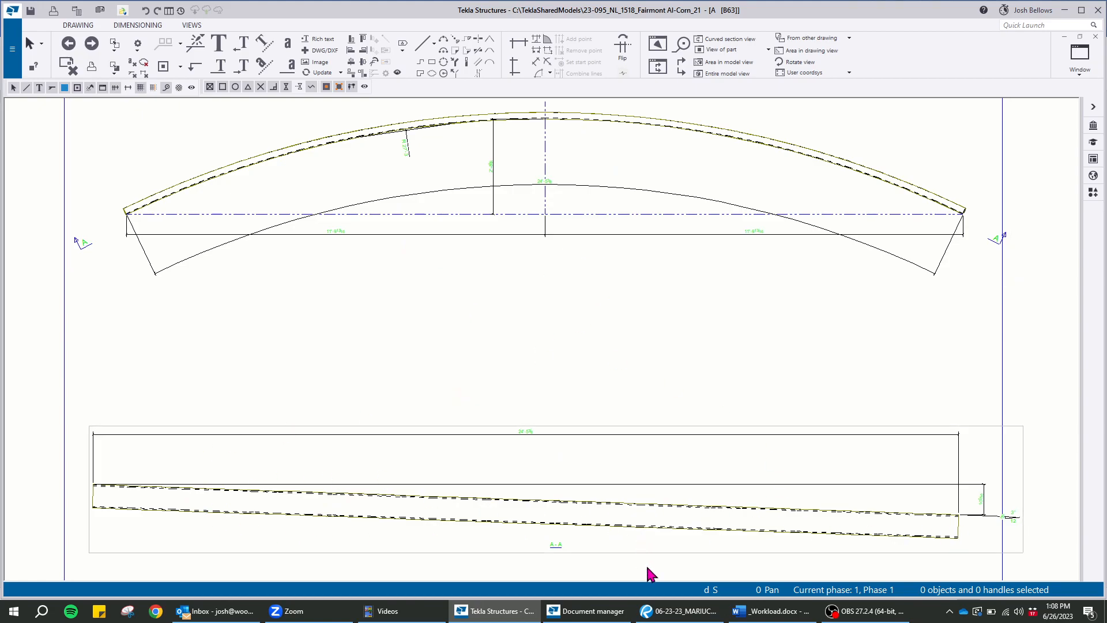
scroll(692, 306, "down", 3)
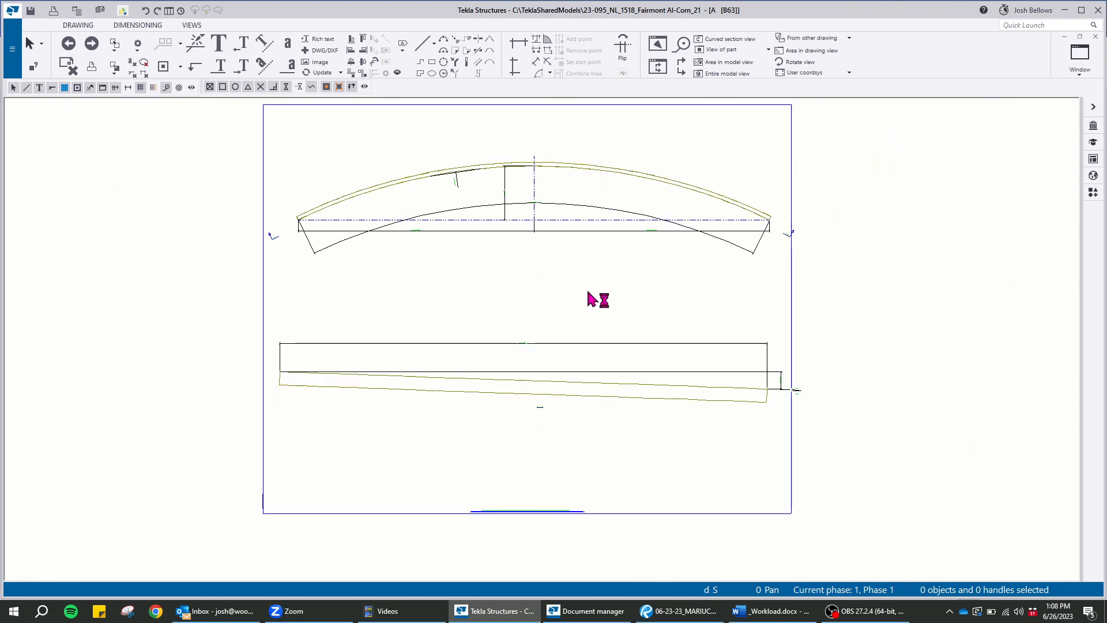
scroll(652, 265, "up", 2)
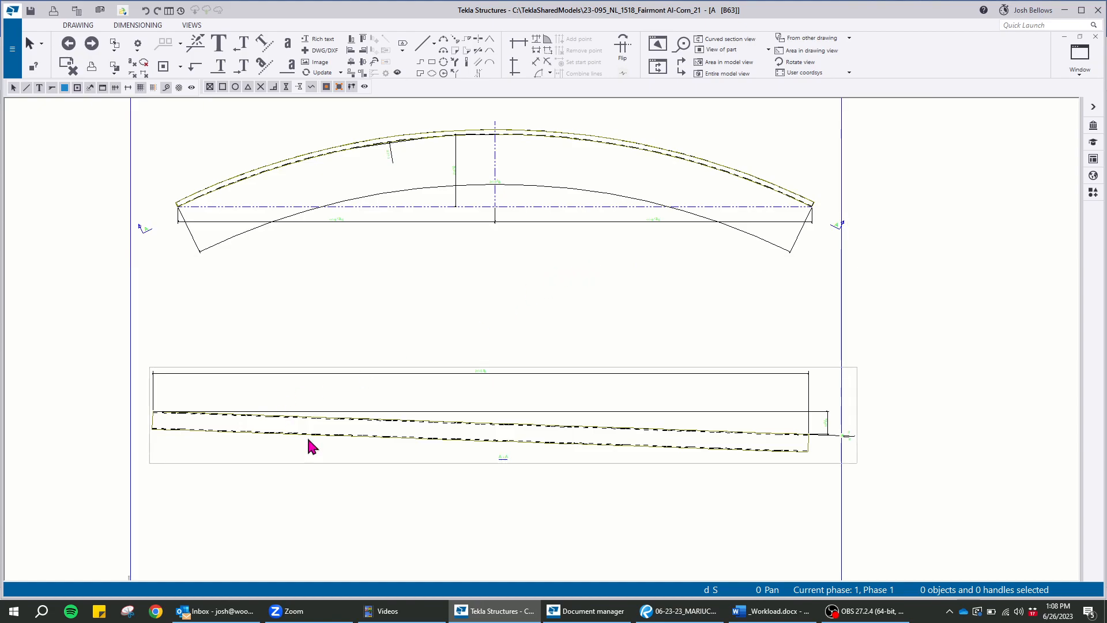
scroll(692, 325, "down", 3)
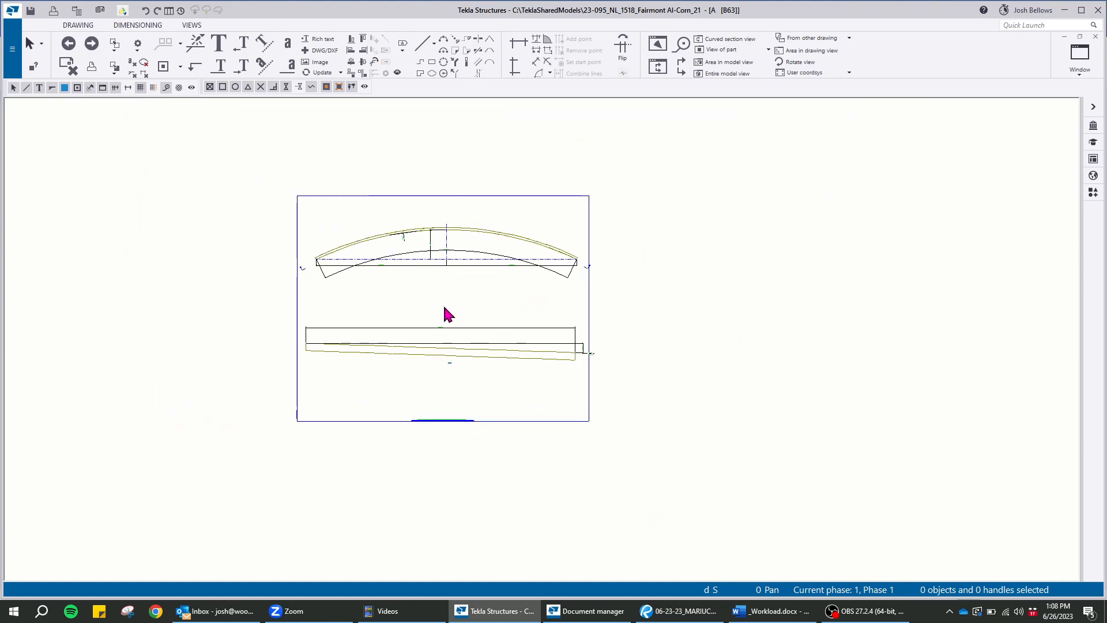
scroll(495, 323, "up", 1)
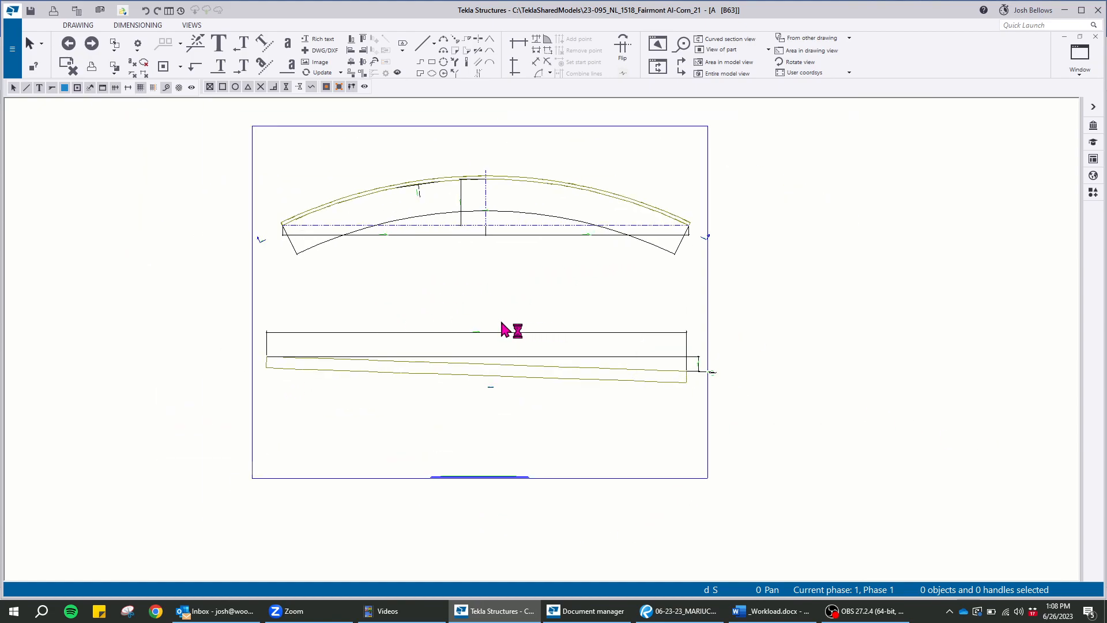
Close the channel's assembly drawing and keep its changes
left_click(1095, 37)
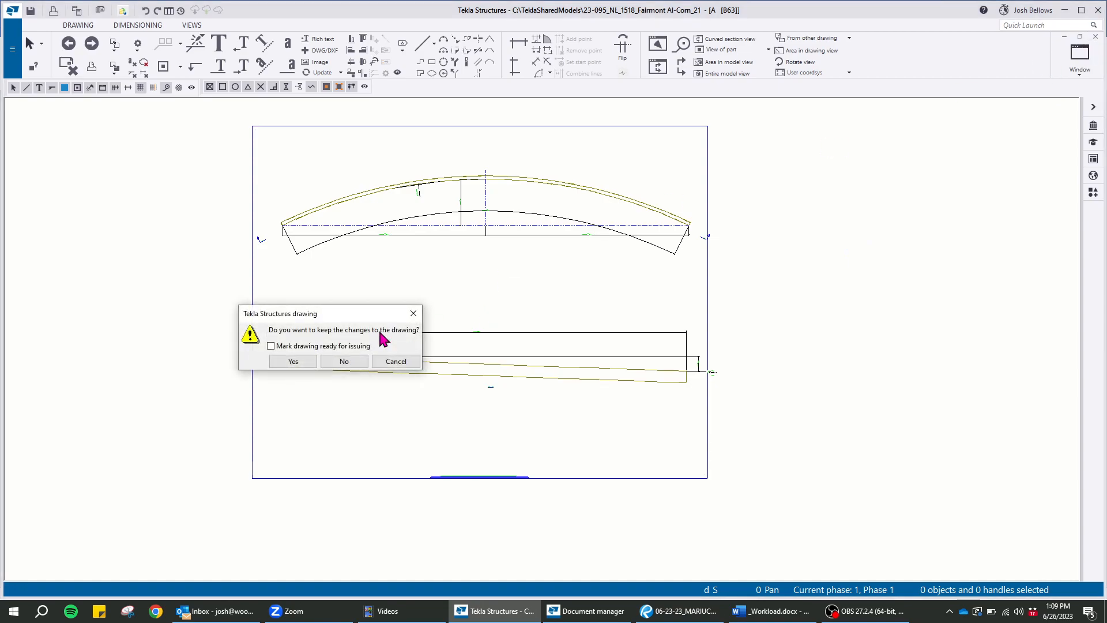
left_click(301, 365)
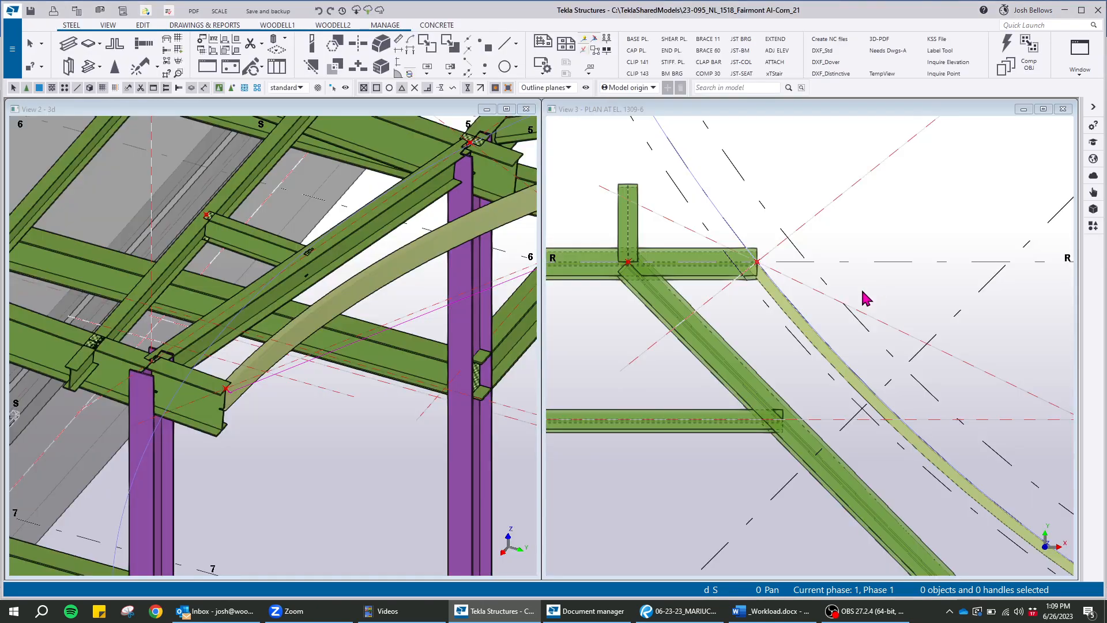
left_click(794, 163)
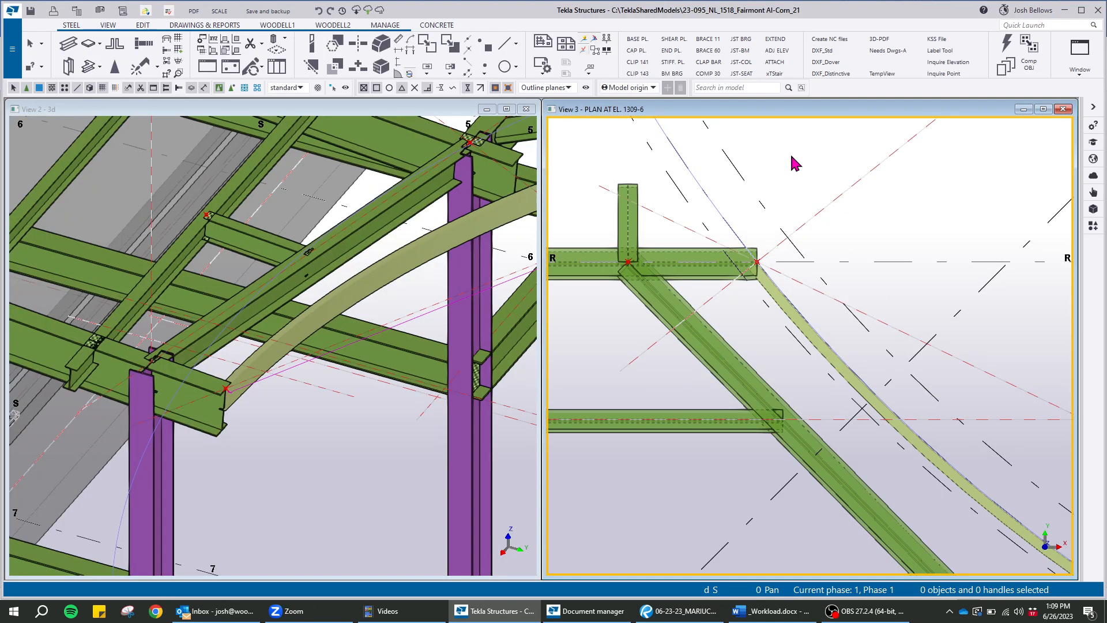
left_click(868, 611)
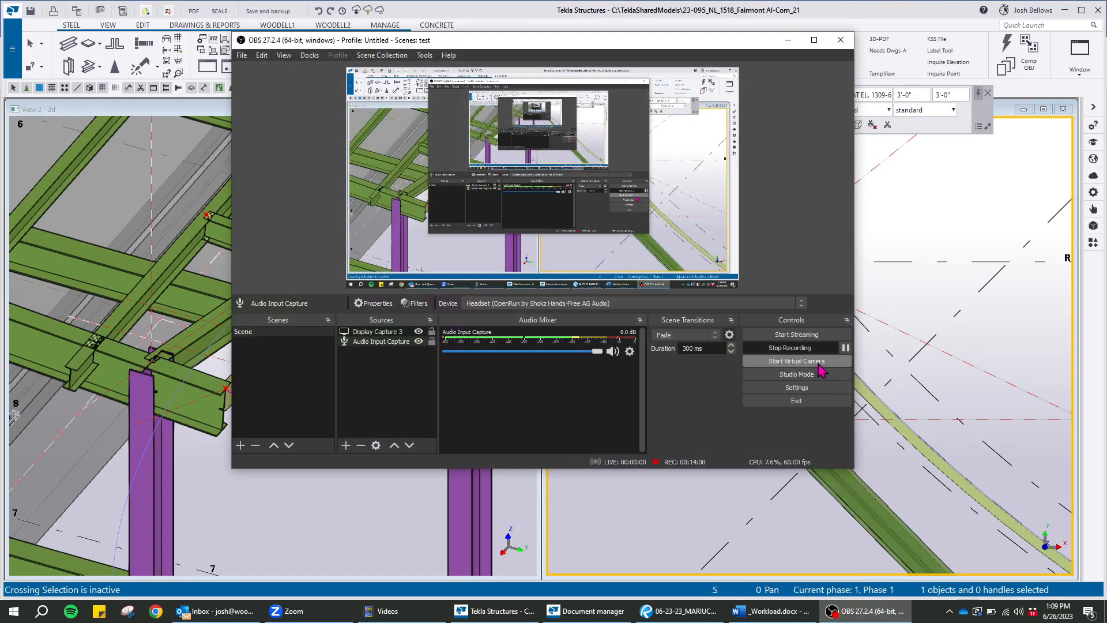